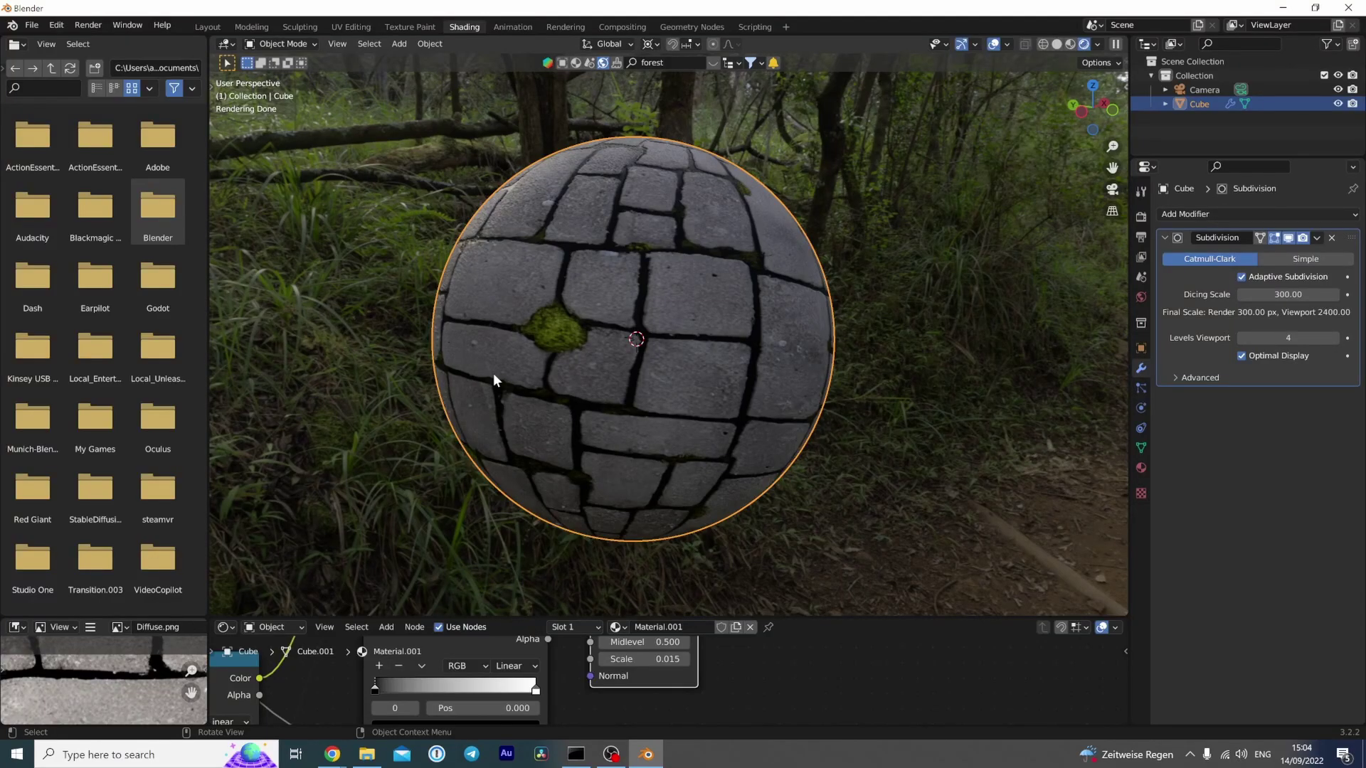
Orbit around the mossy cobblestone sphere in Blender's viewport
middle_drag(494, 378, 856, 335)
scroll(857, 335, up, 2)
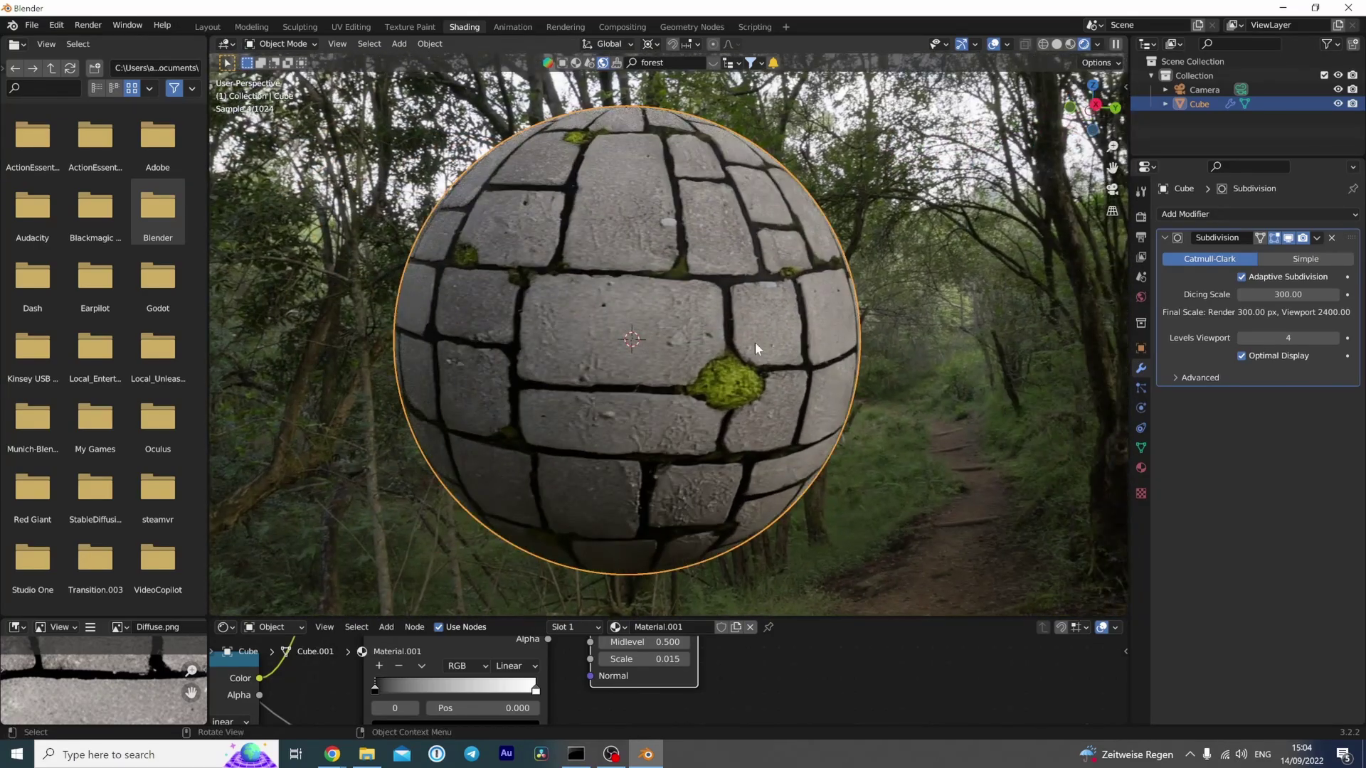
middle_drag(724, 341, 582, 343)
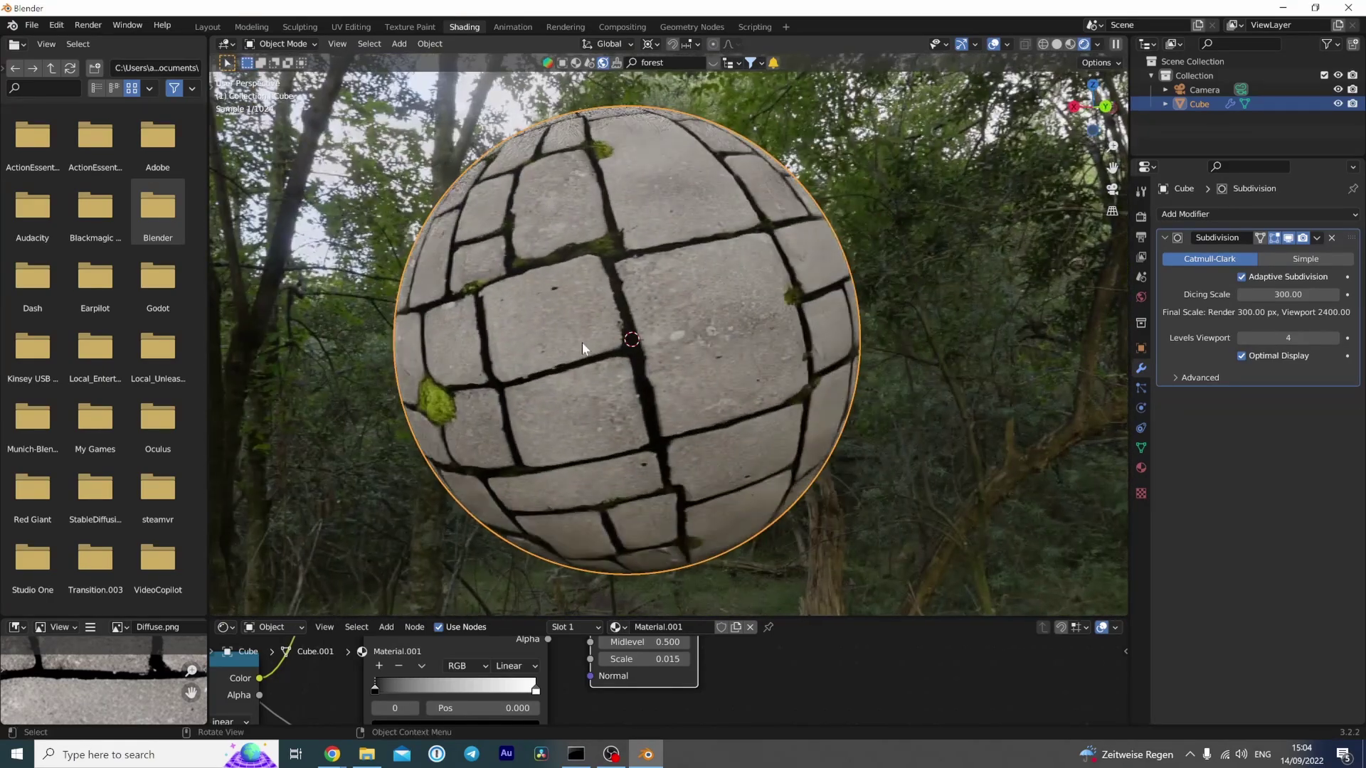
Read the rentry.co WebUI guide's prompt and Tiling notes, then go to the Stable Diffusion tab
click(331, 755)
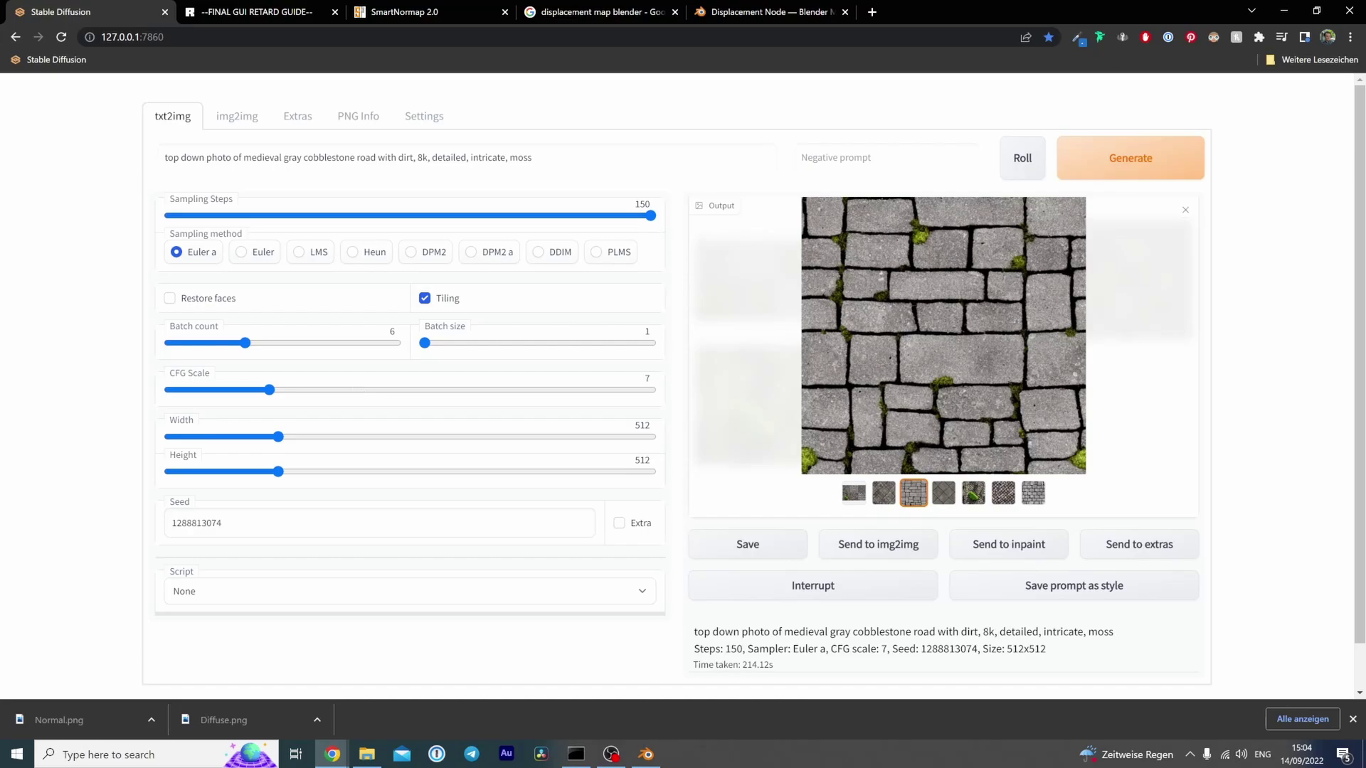
drag(164, 157, 532, 157)
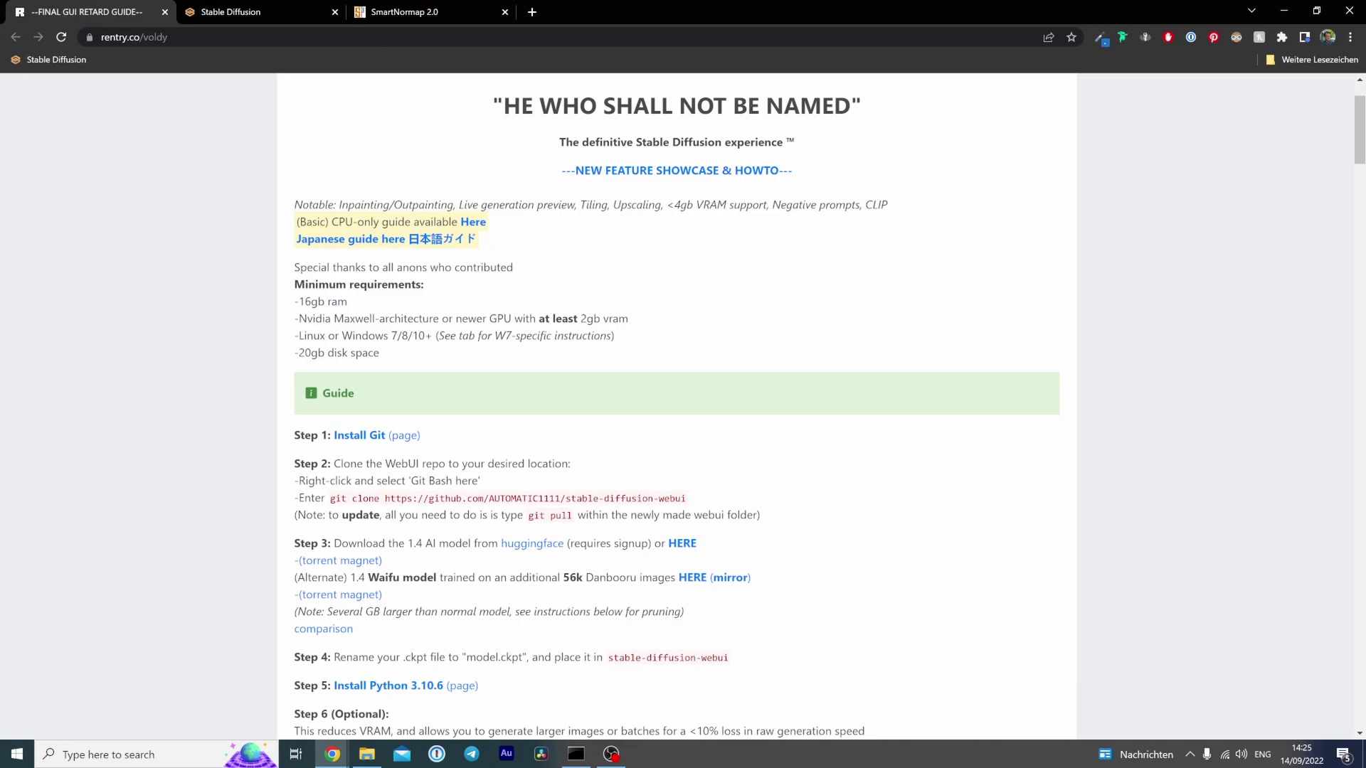
drag(581, 205, 608, 205)
click(702, 255)
scroll(937, 387, down, 3)
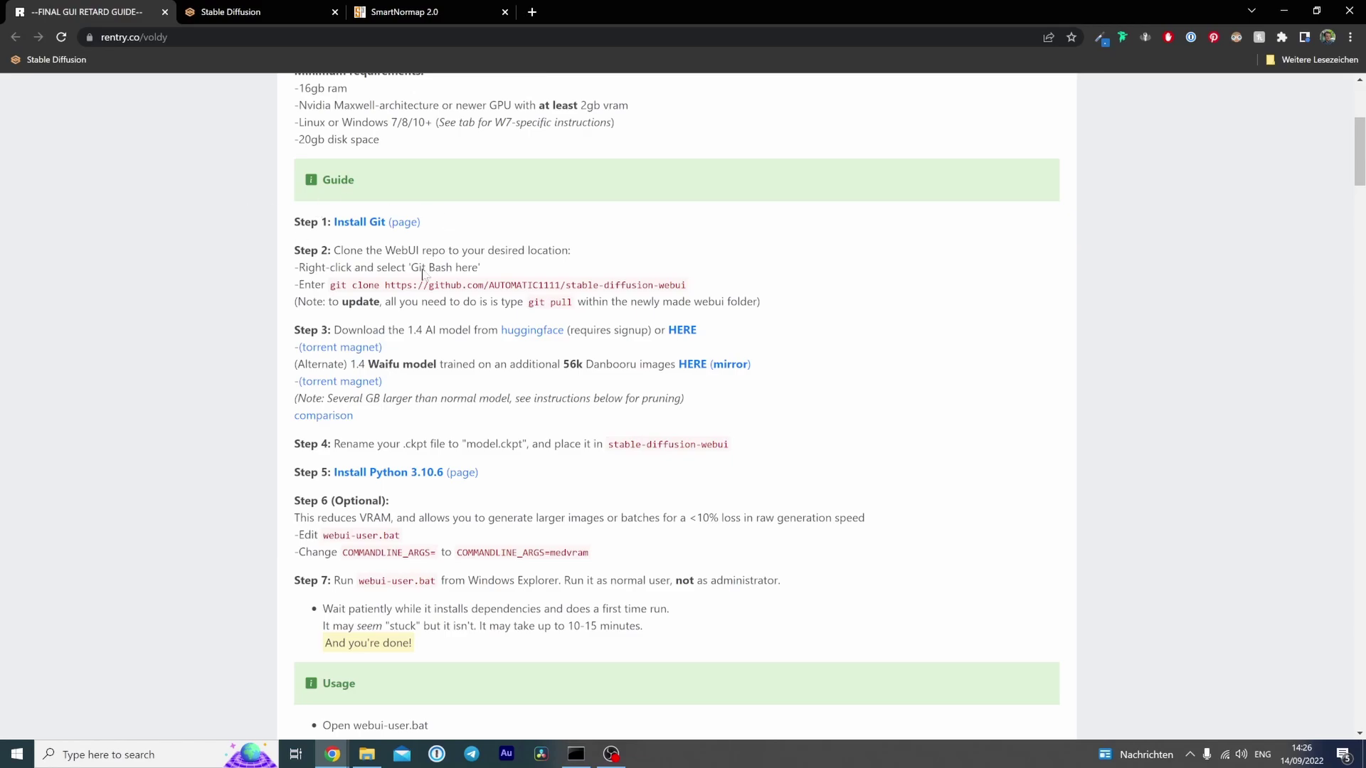
scroll(872, 472, down, 1)
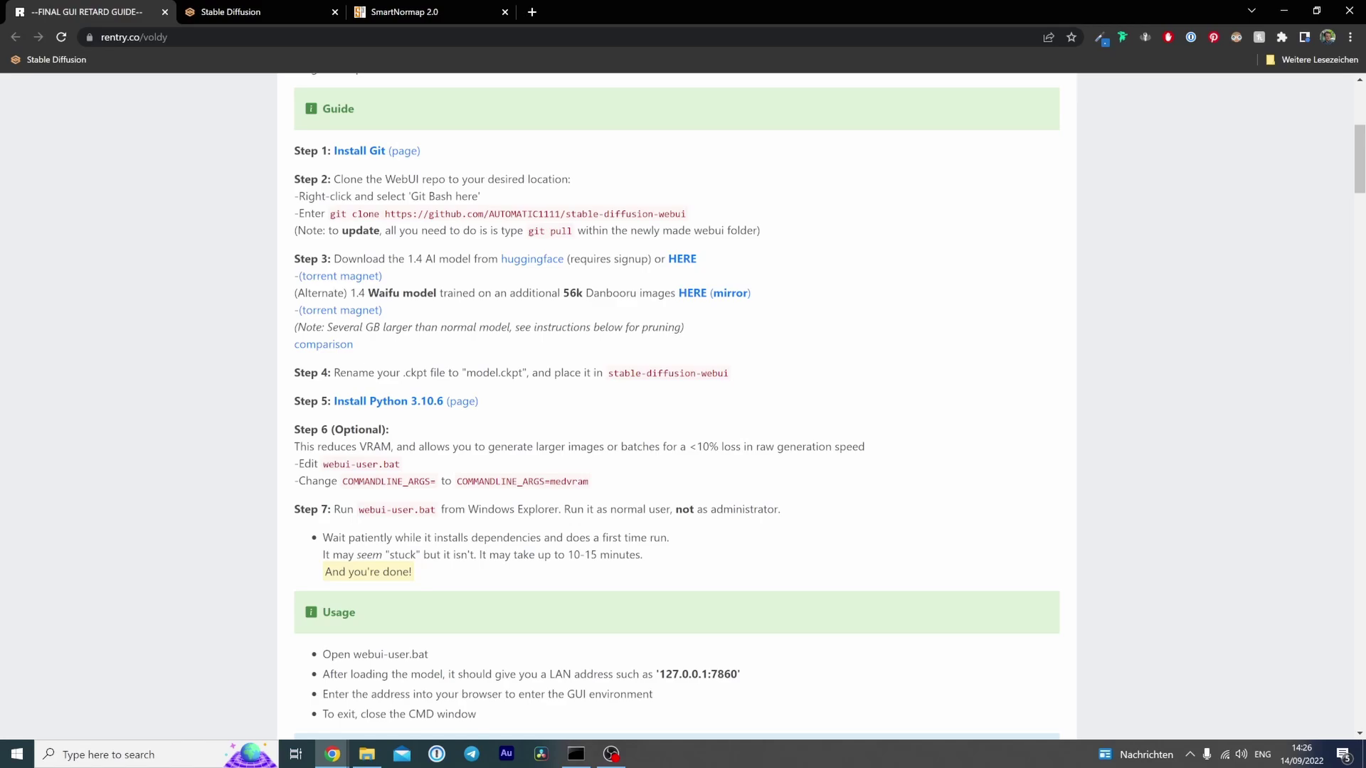
click(255, 13)
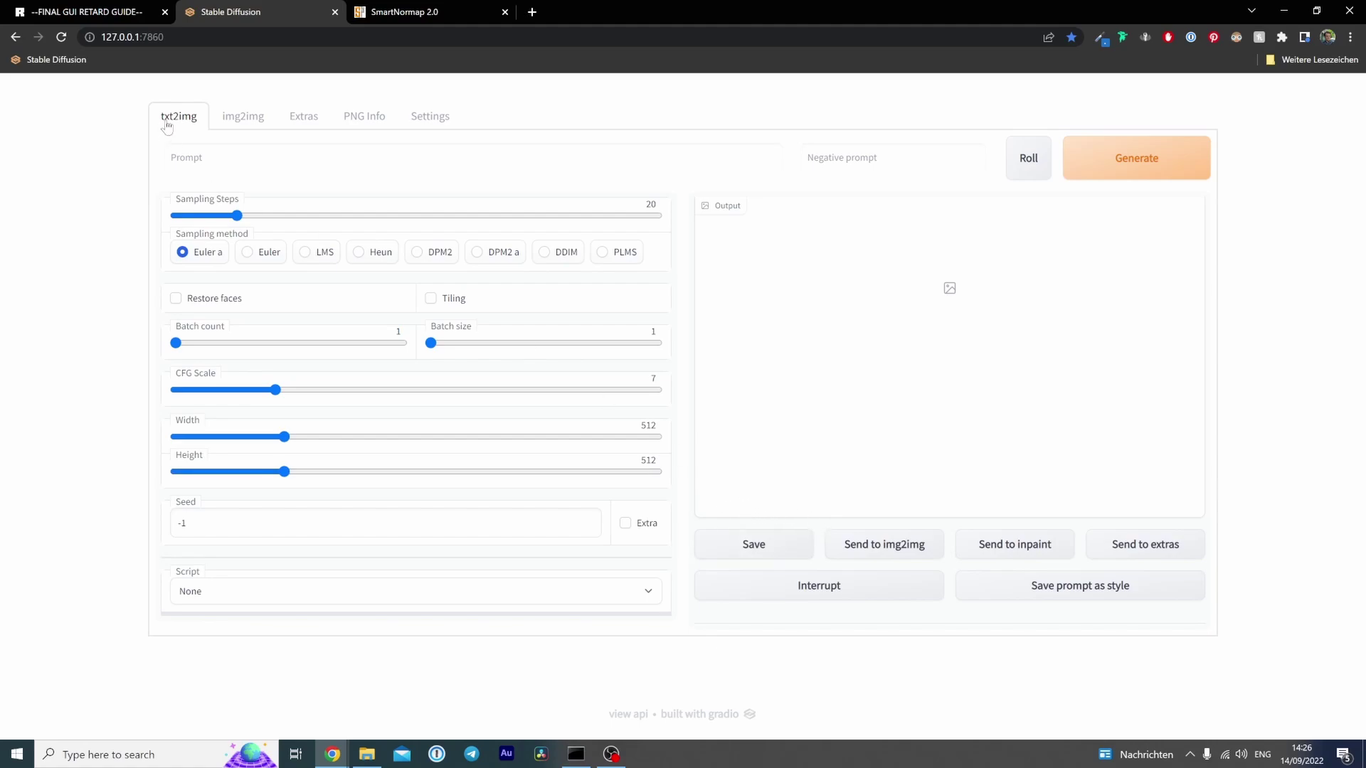
Enter the prompt 'top down photo of cobblestone road with dirt, 8k, detailed, intricate'
click(222, 158)
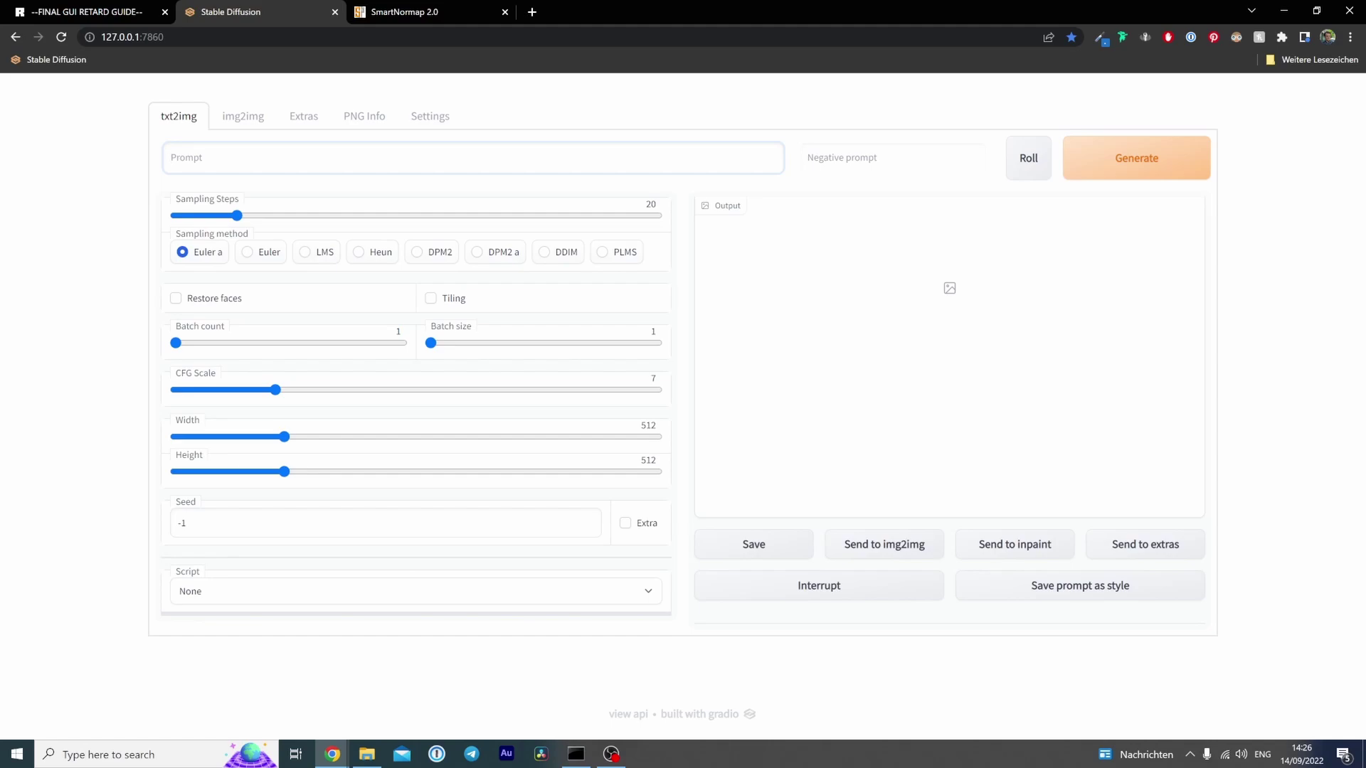
text(top down photo of)
text(cobblestone road with dirt)
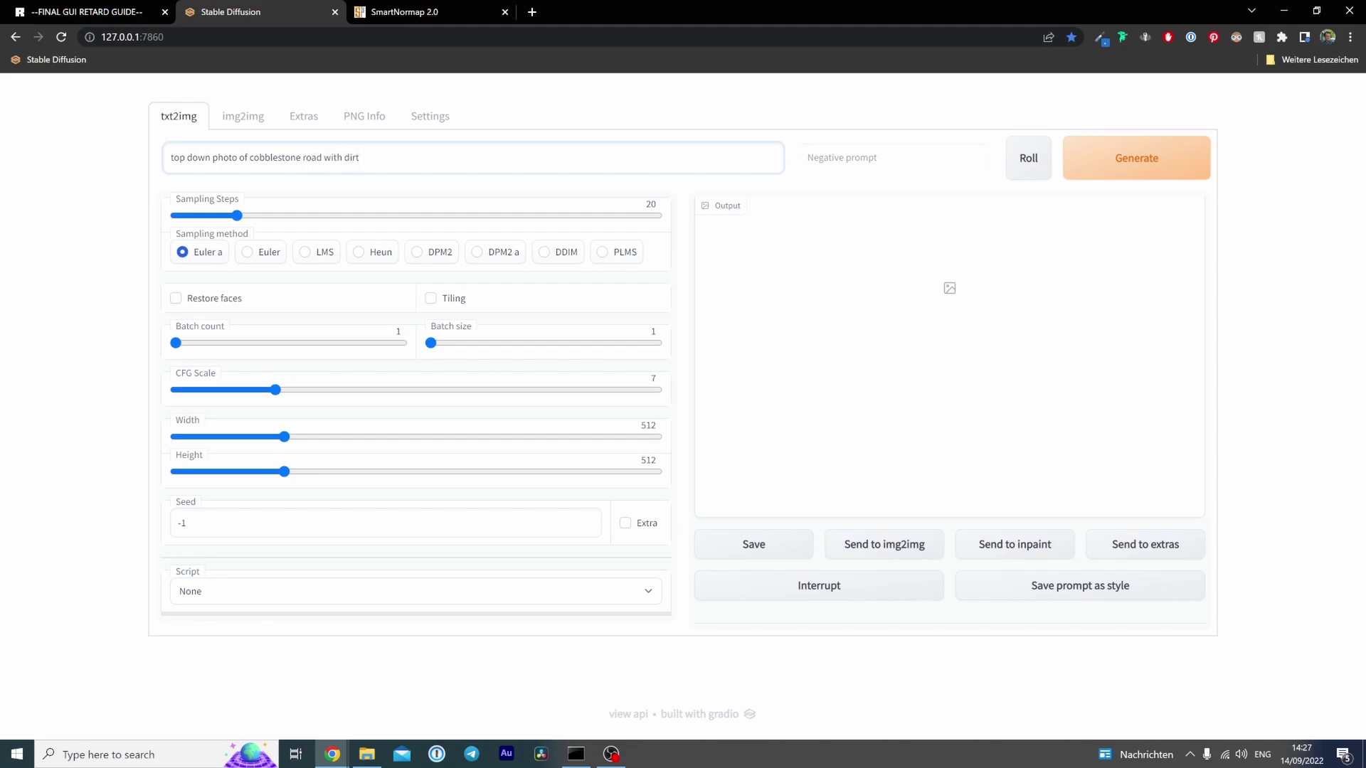
text(, 8k, detailed, intricate)
Set 50 sampling steps, enable Tiling, set batch count 6, and start generating
drag(242, 222, 336, 233)
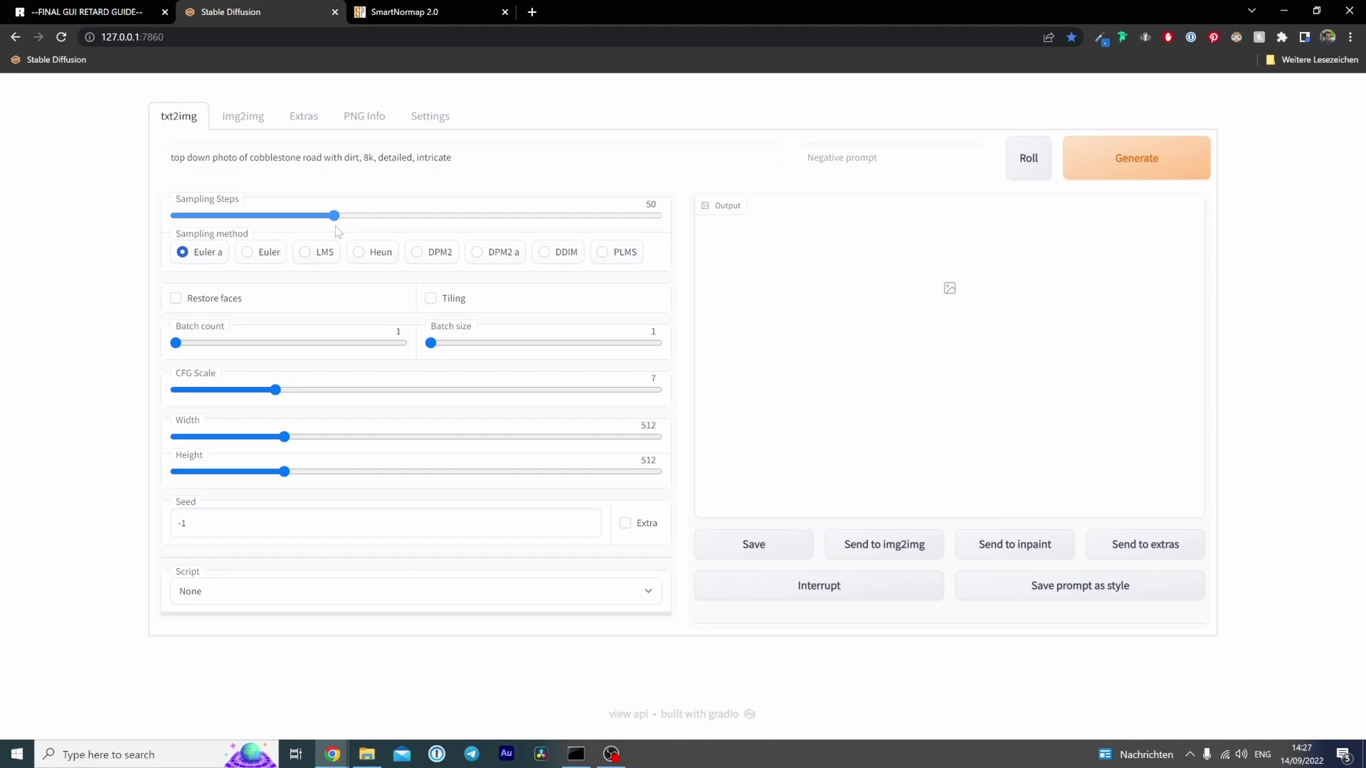
click(431, 299)
drag(178, 344, 252, 346)
click(1152, 160)
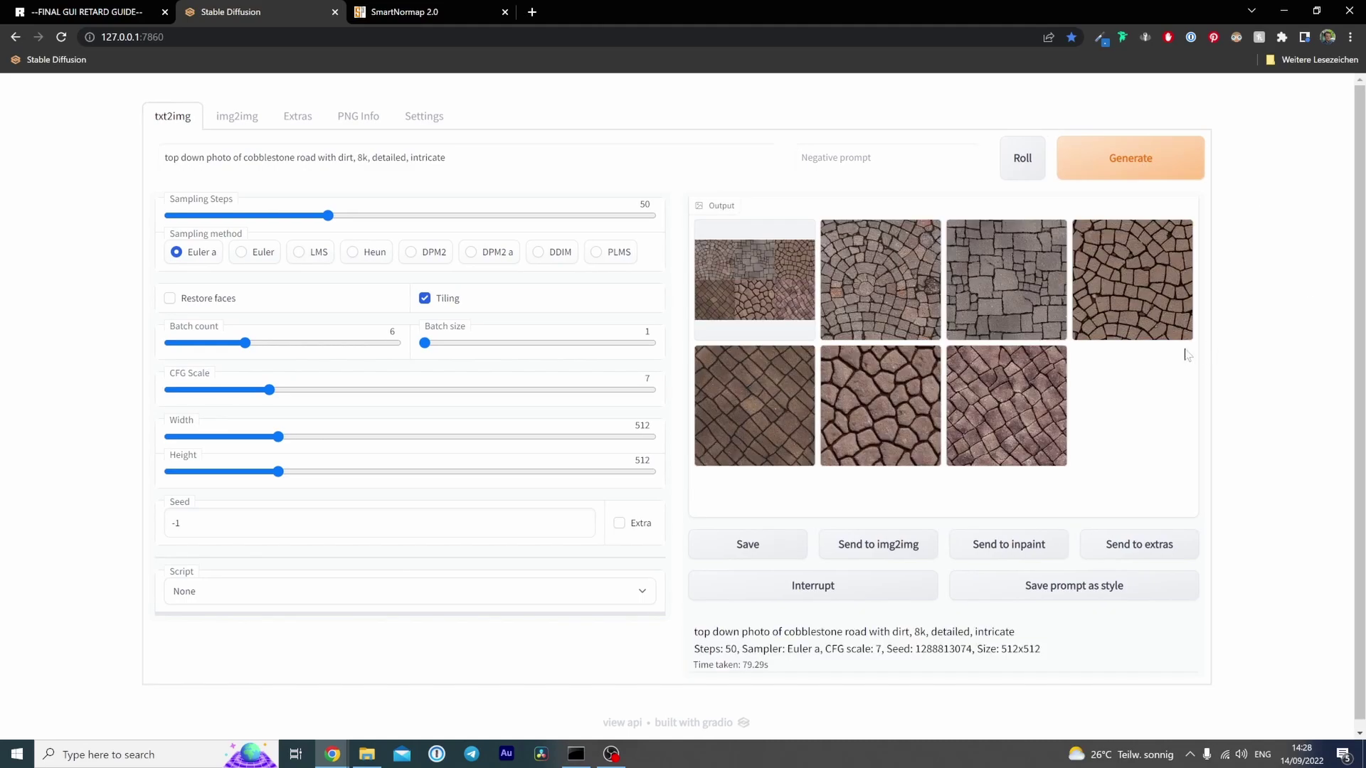
Preview the fan-pattern and rectangular-stone cobblestone results
click(896, 288)
click(896, 288)
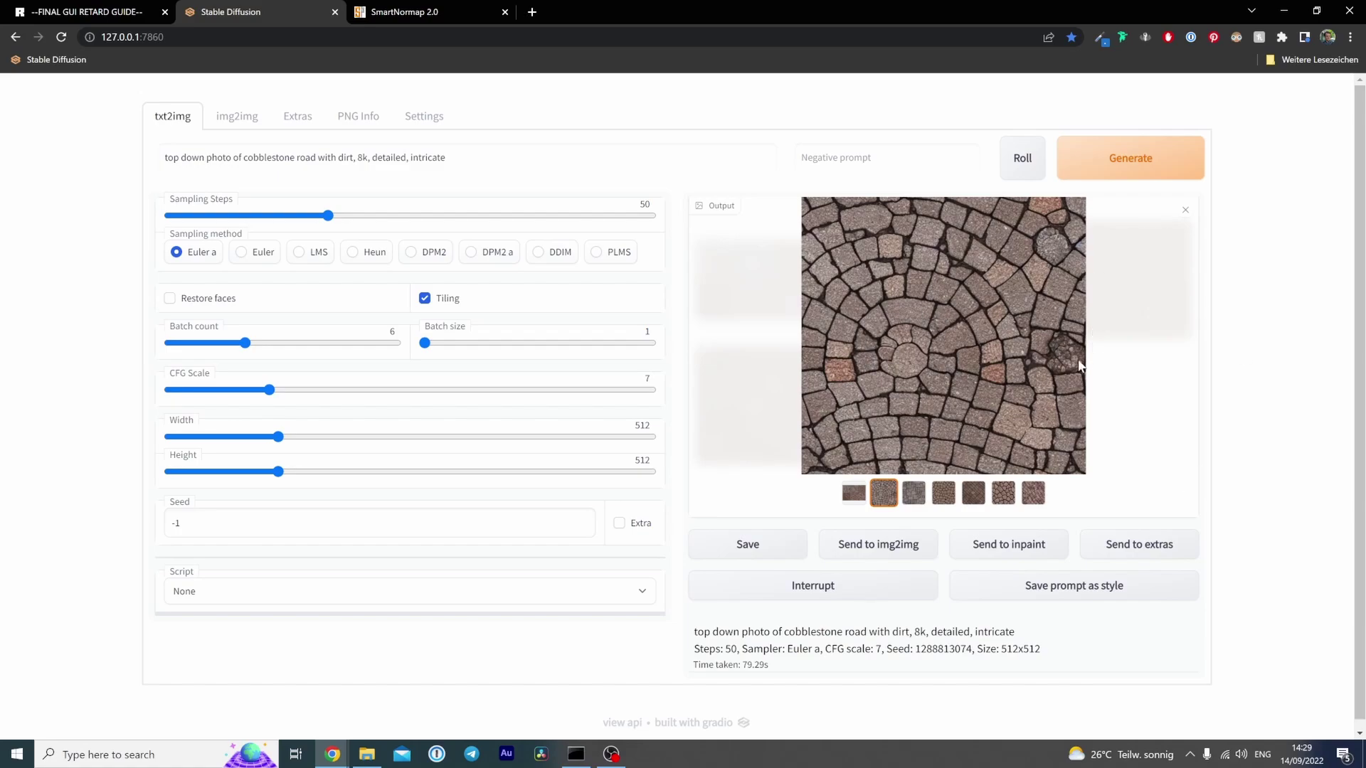
click(913, 494)
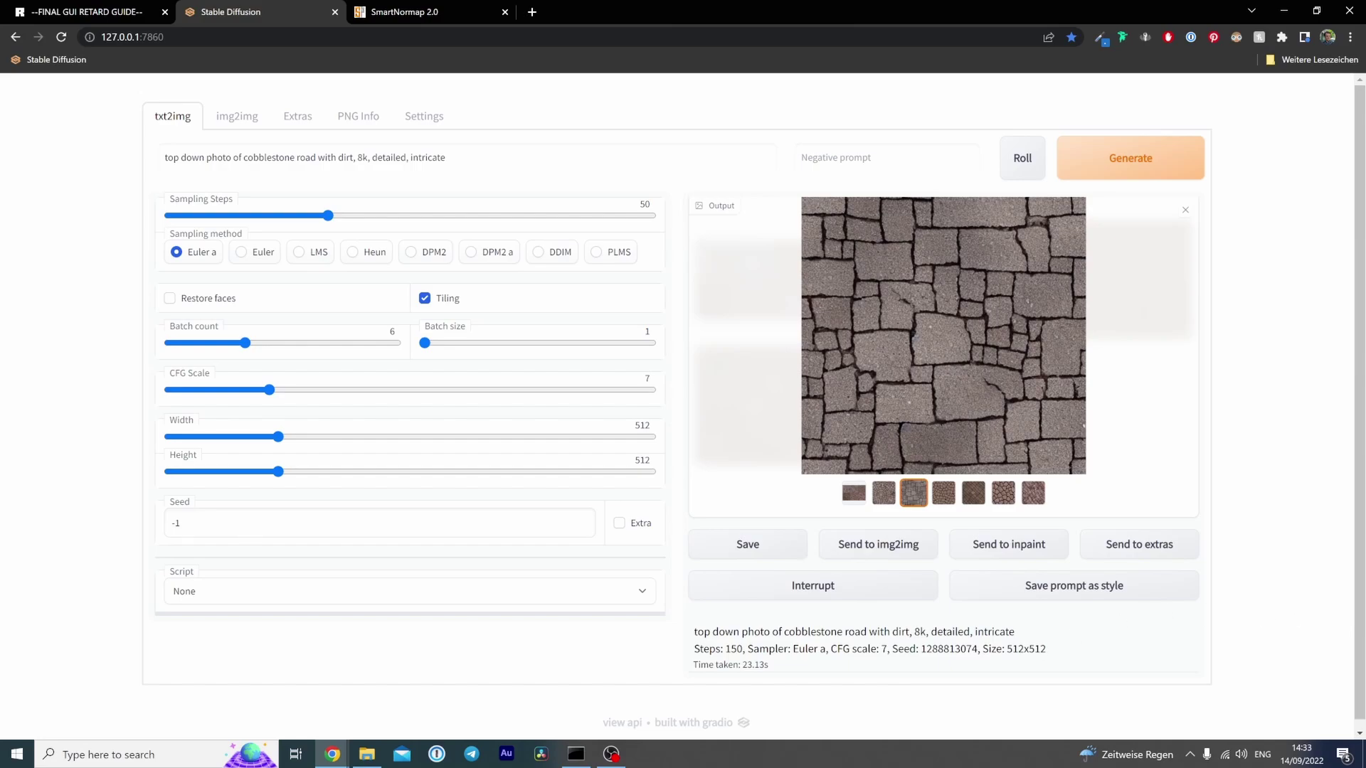
drag(921, 648, 978, 648)
key(ctrl+c)
click(161, 529)
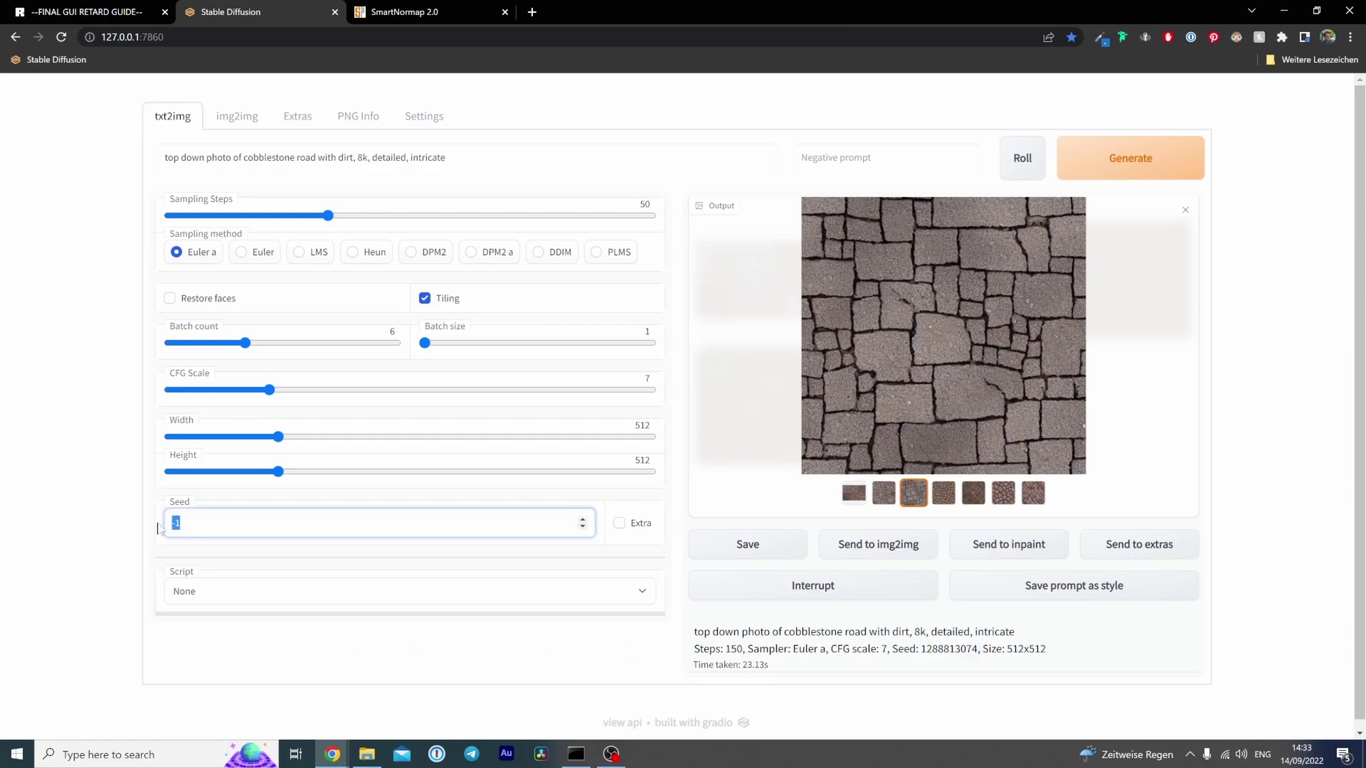
key(ctrl+a)
key(ctrl+v)
Raise sampling steps to 150 and add 'medieval gray' and 'moss' to the prompt
drag(328, 215, 650, 216)
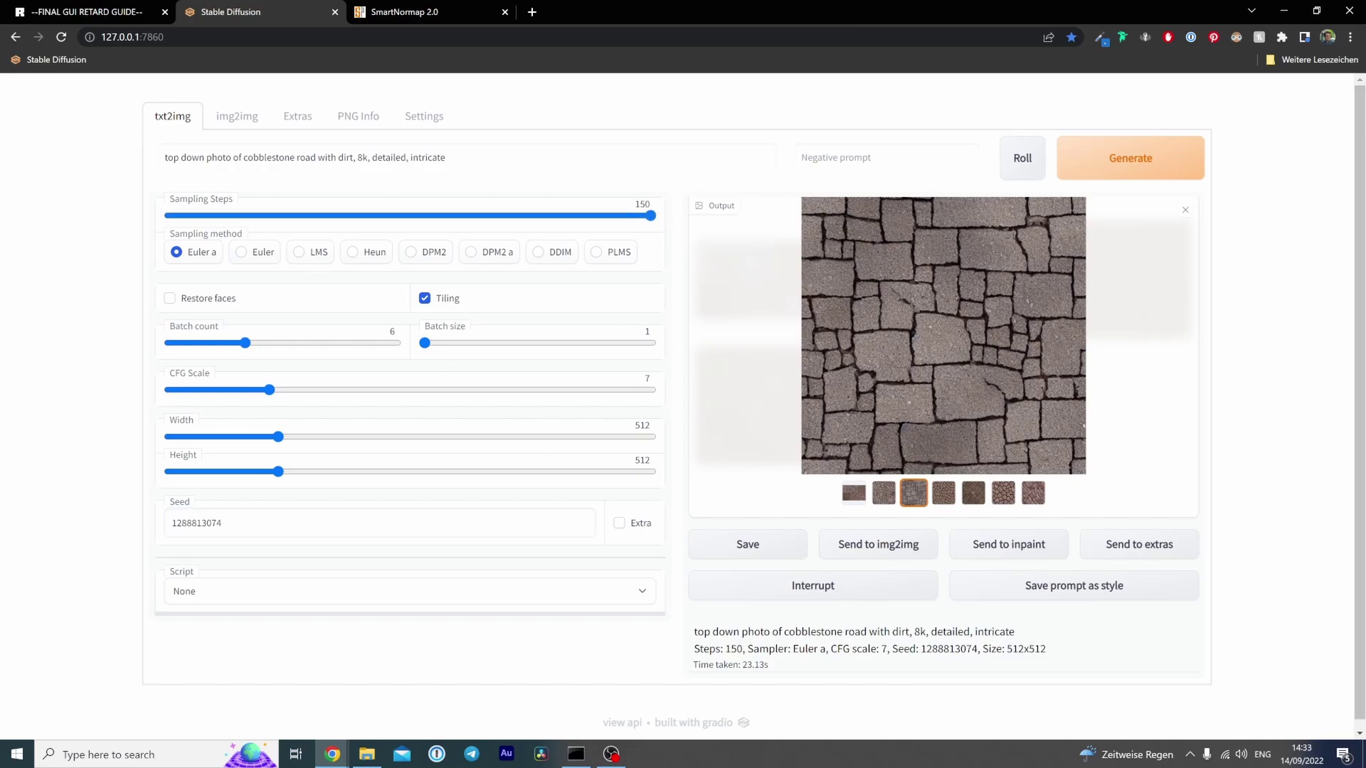
click(244, 158)
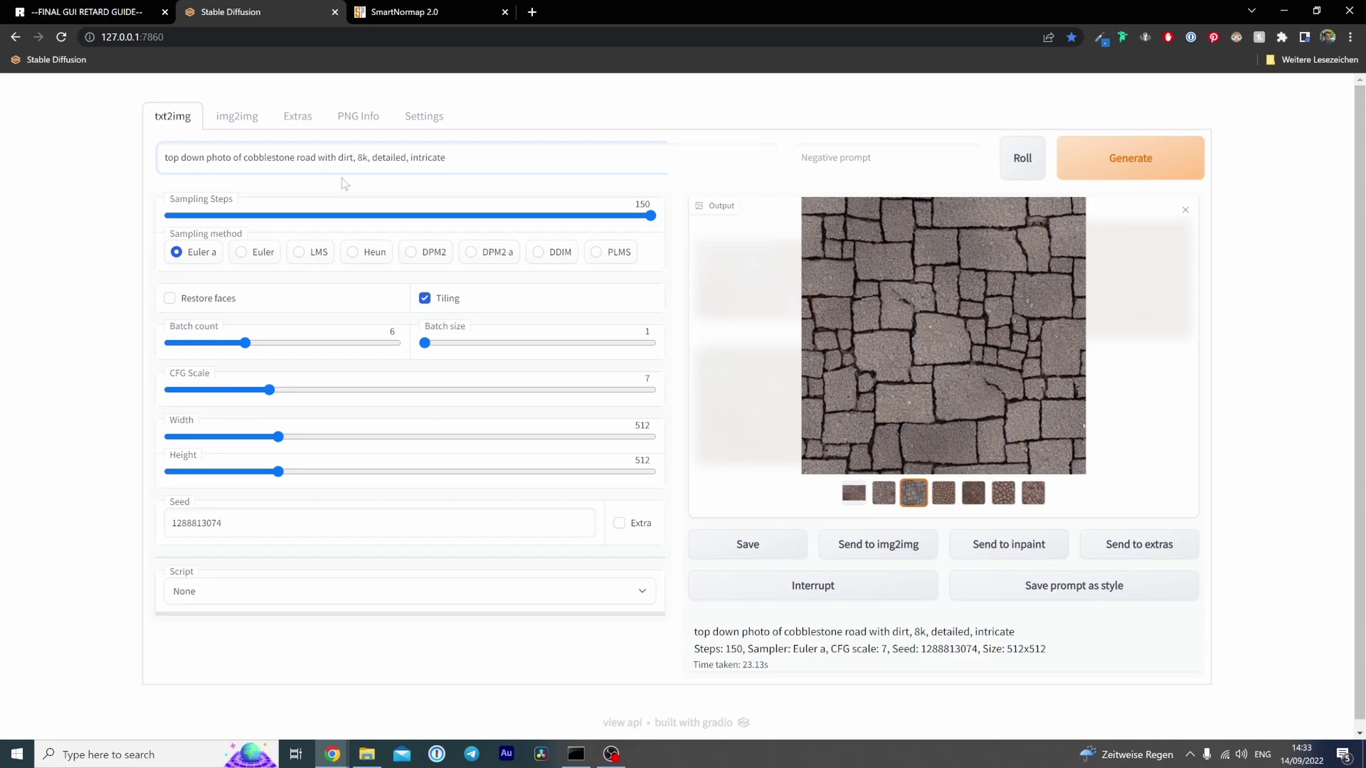
text(medieval gray )
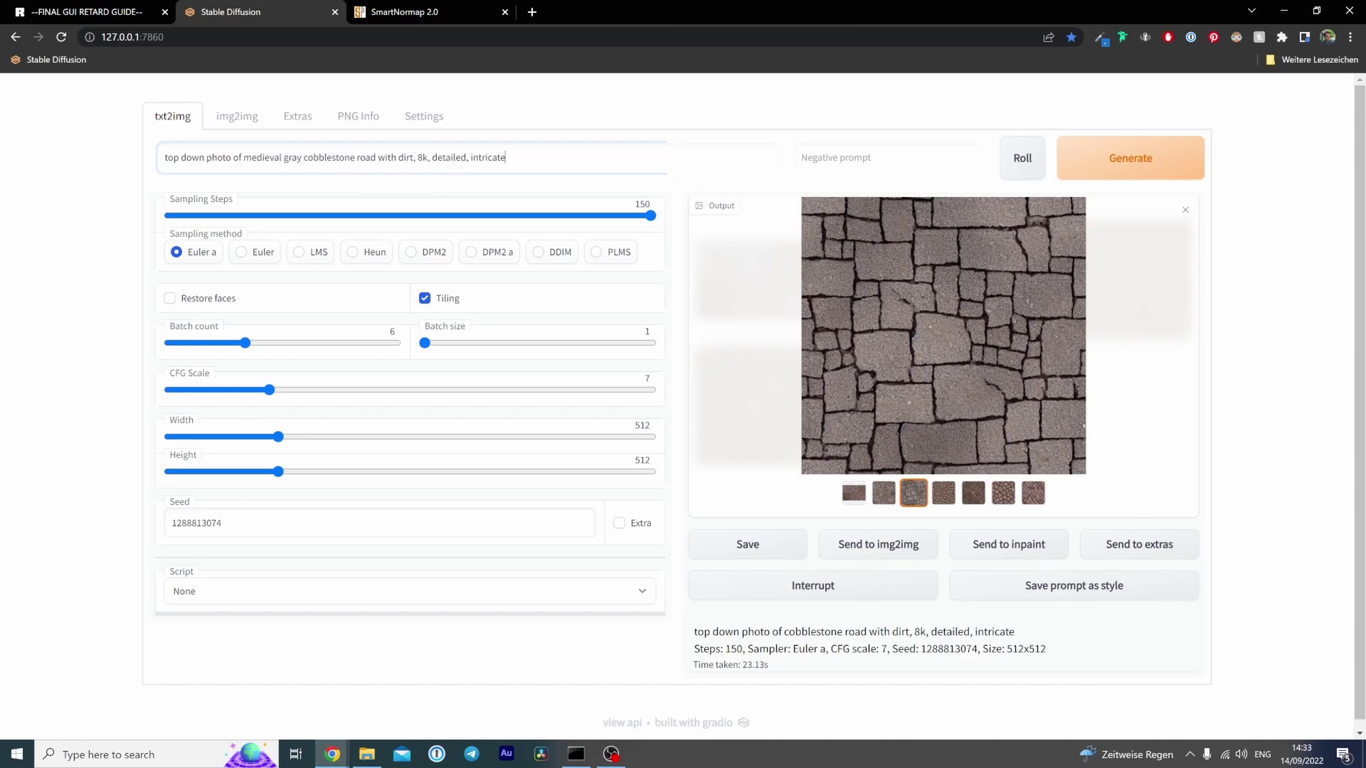
text(, moss)
Generate the mossy medieval batch and view the diagonal, rectangular and moss-patch results
click(1130, 158)
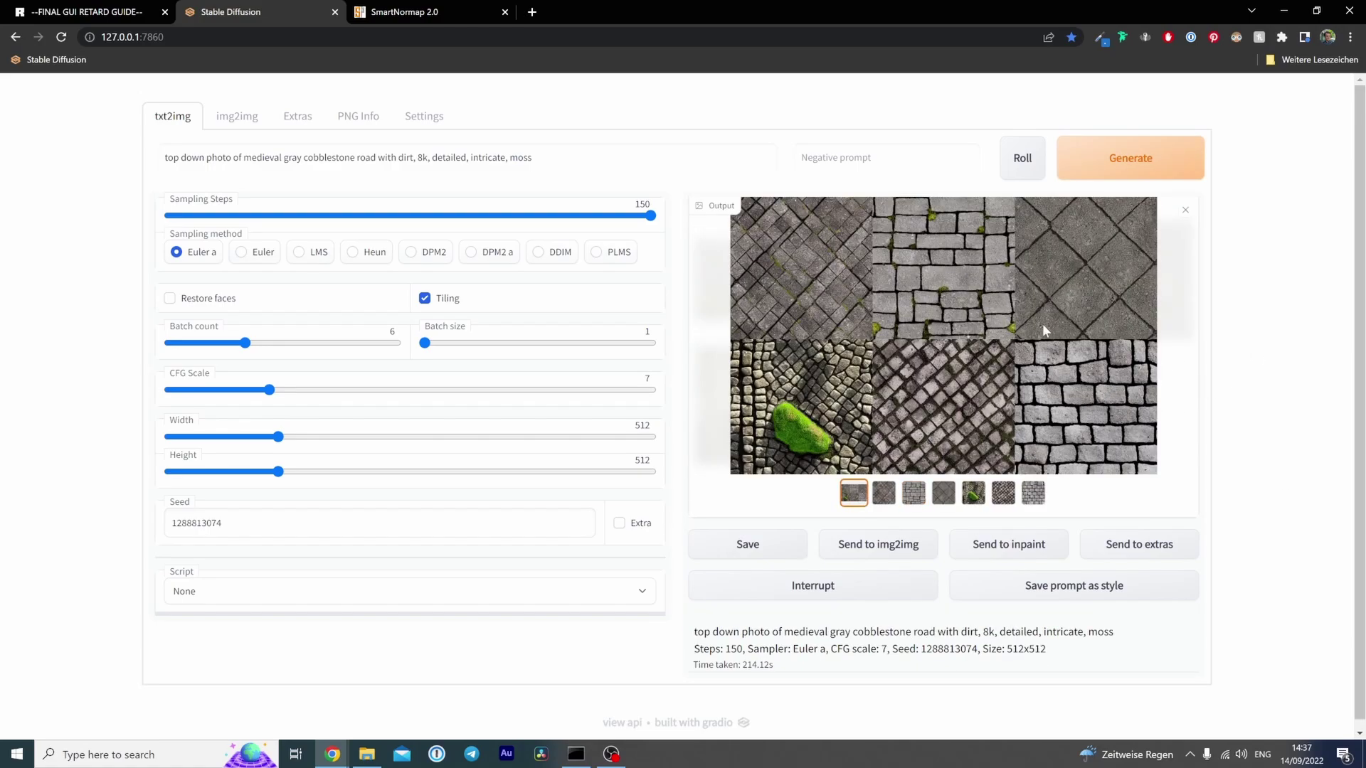
click(884, 499)
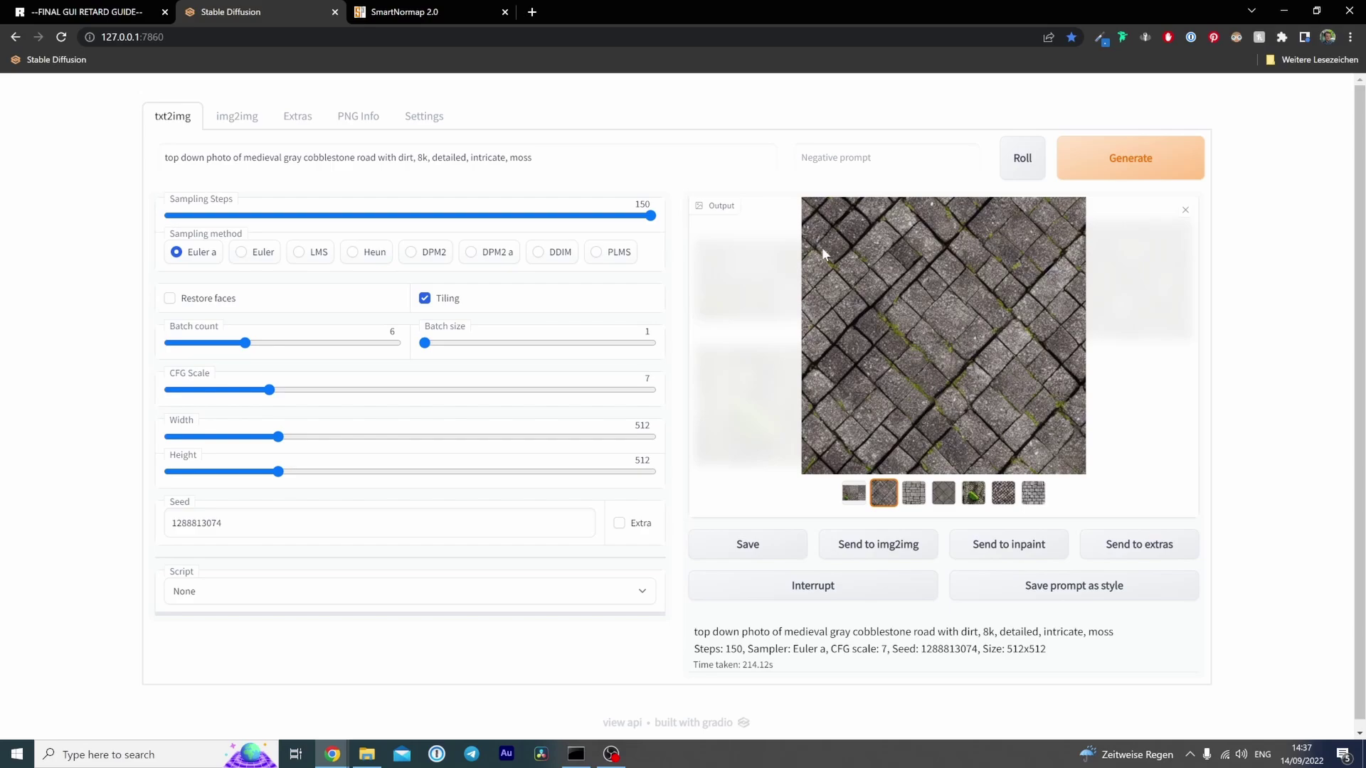
click(914, 493)
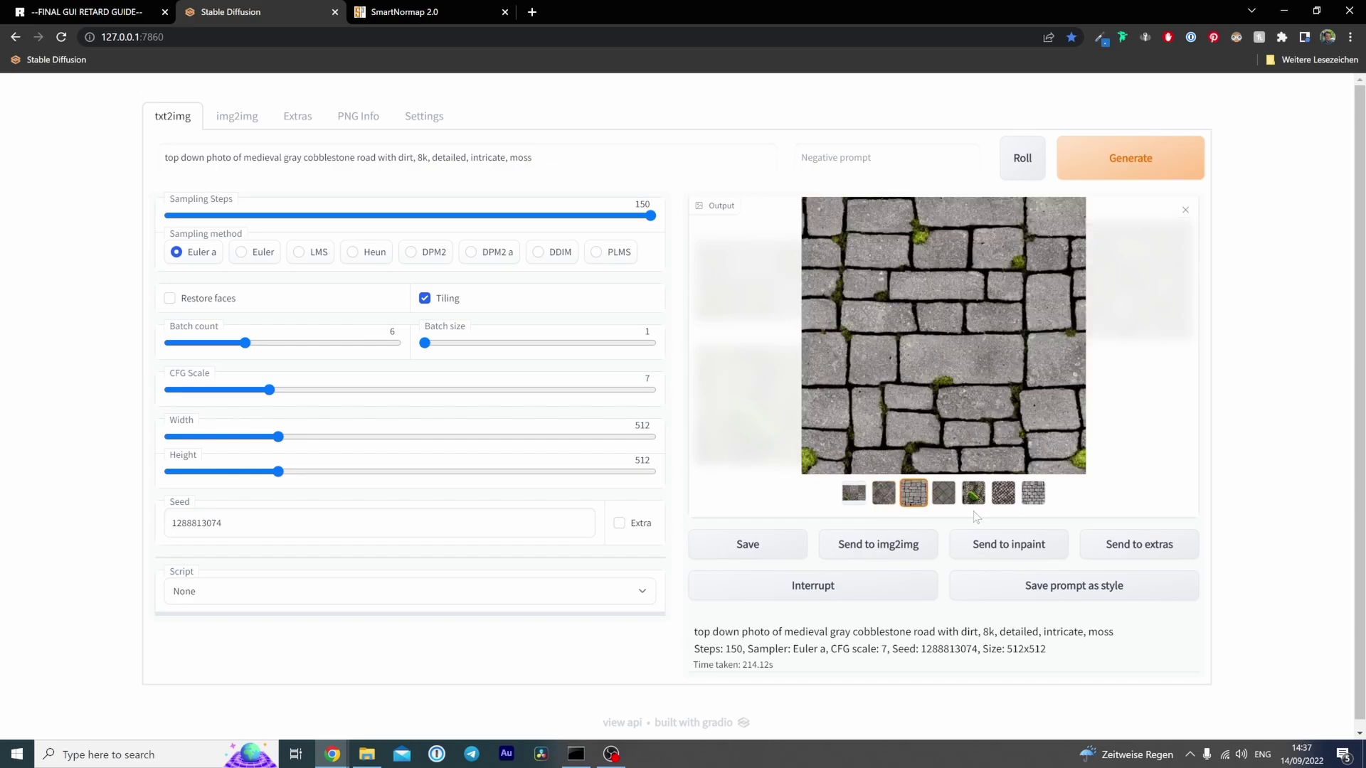
click(943, 498)
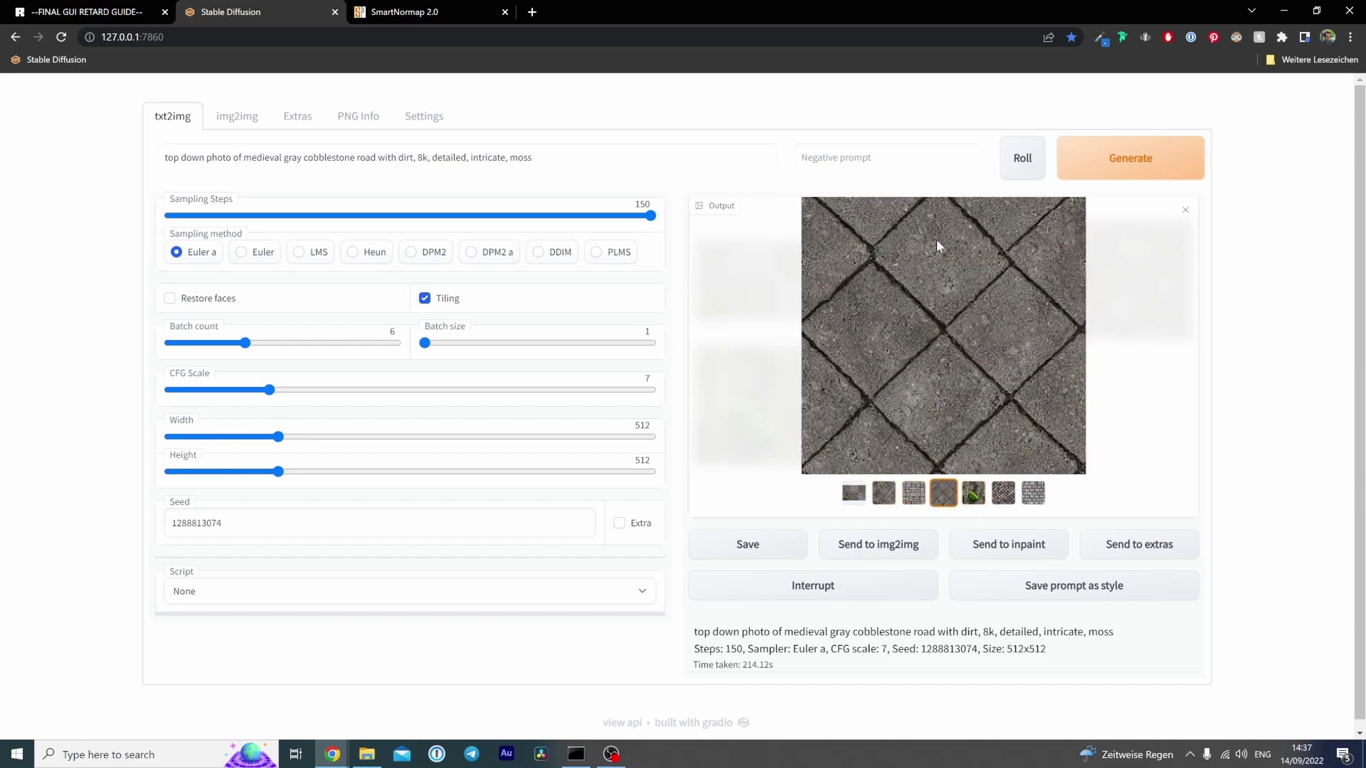
click(973, 492)
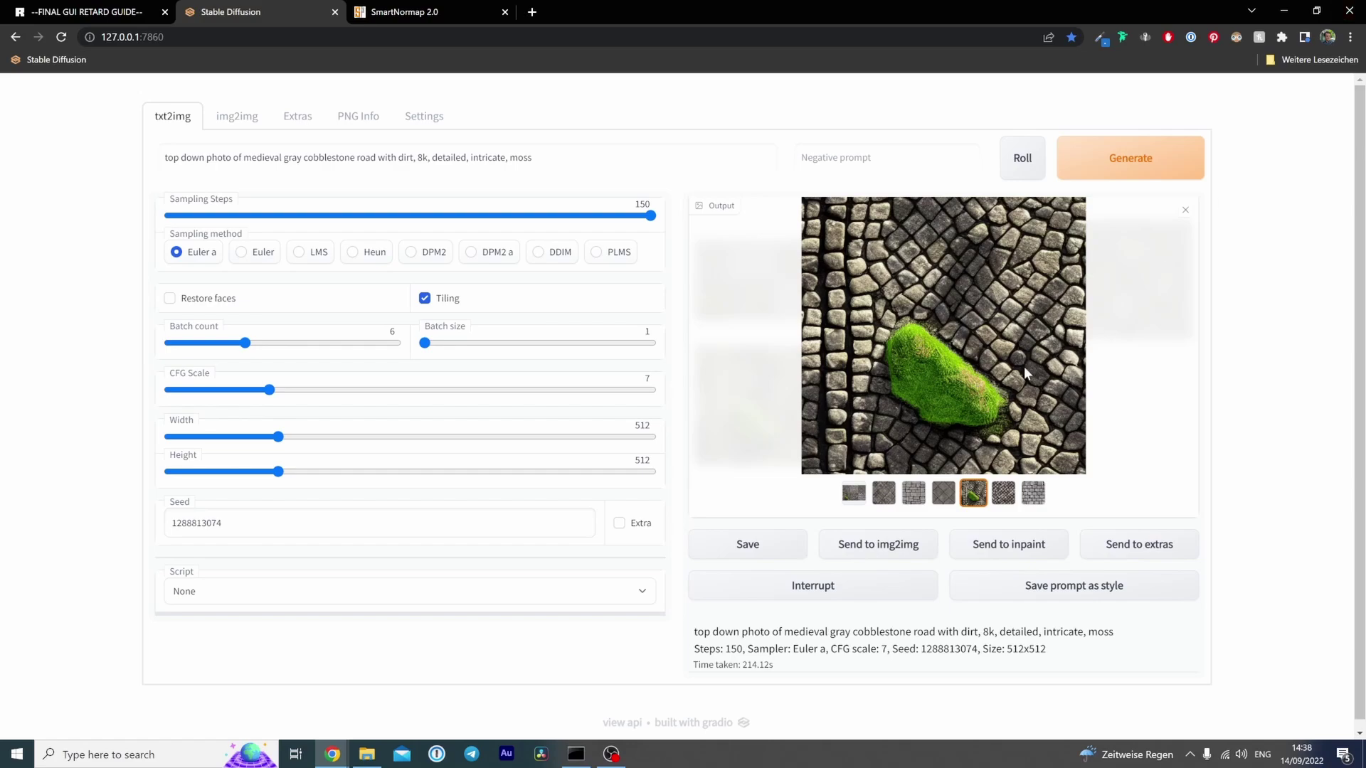
Compare the remaining results and select the rectangular mossy cobblestone texture
click(1002, 492)
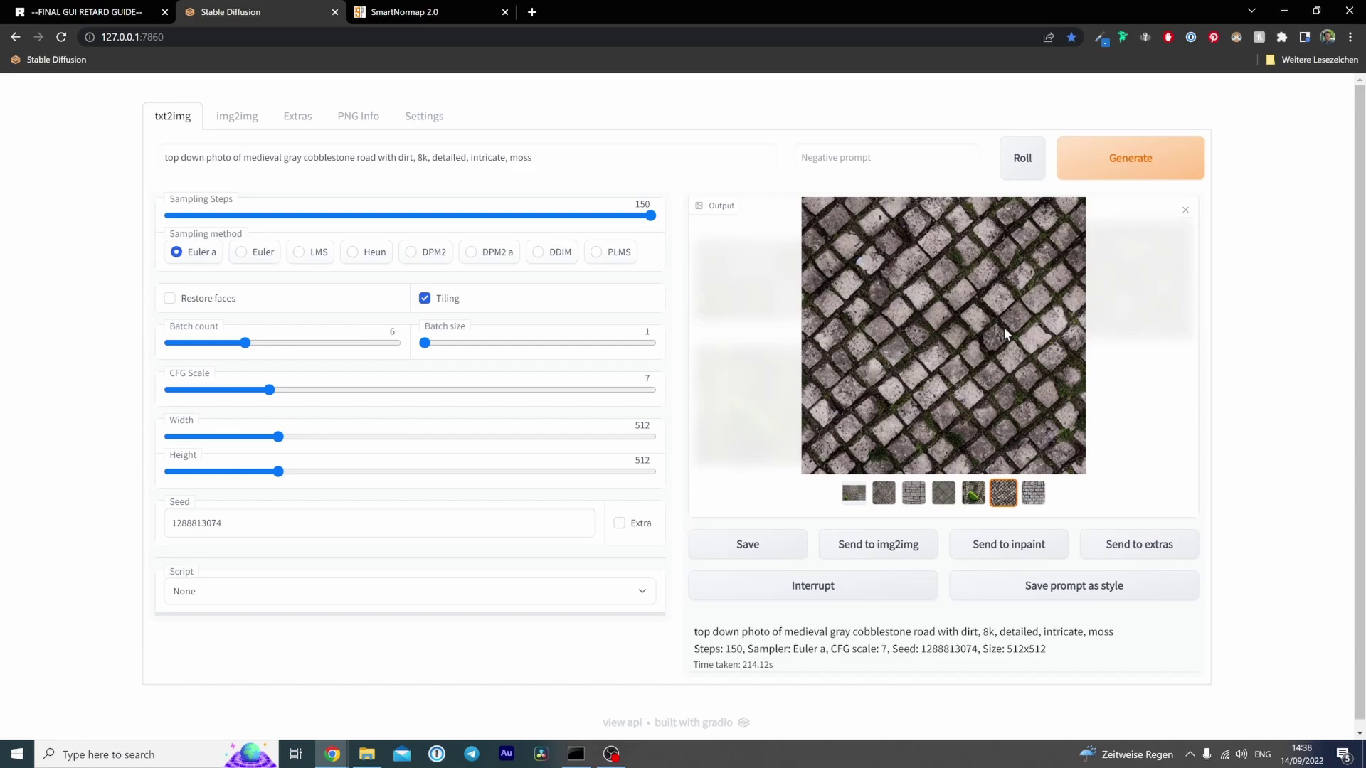
click(1033, 492)
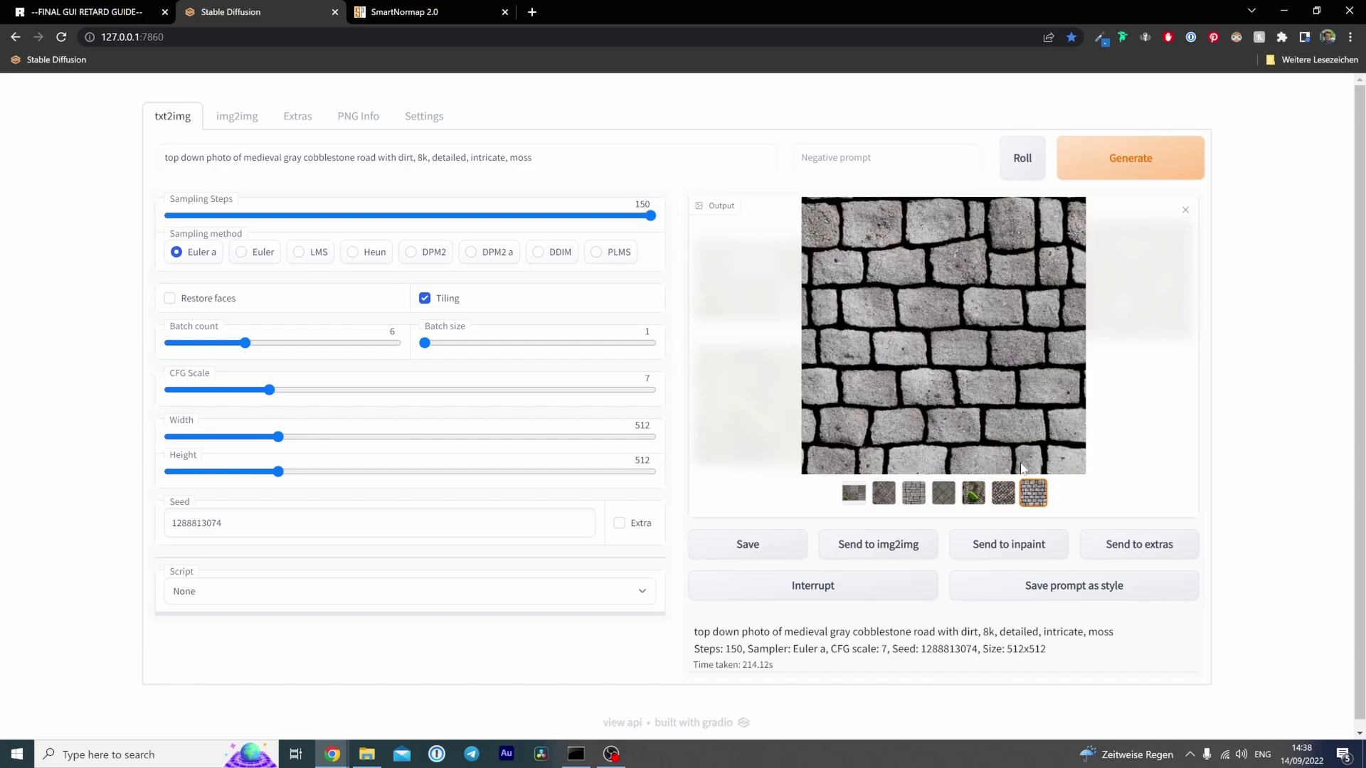
click(905, 498)
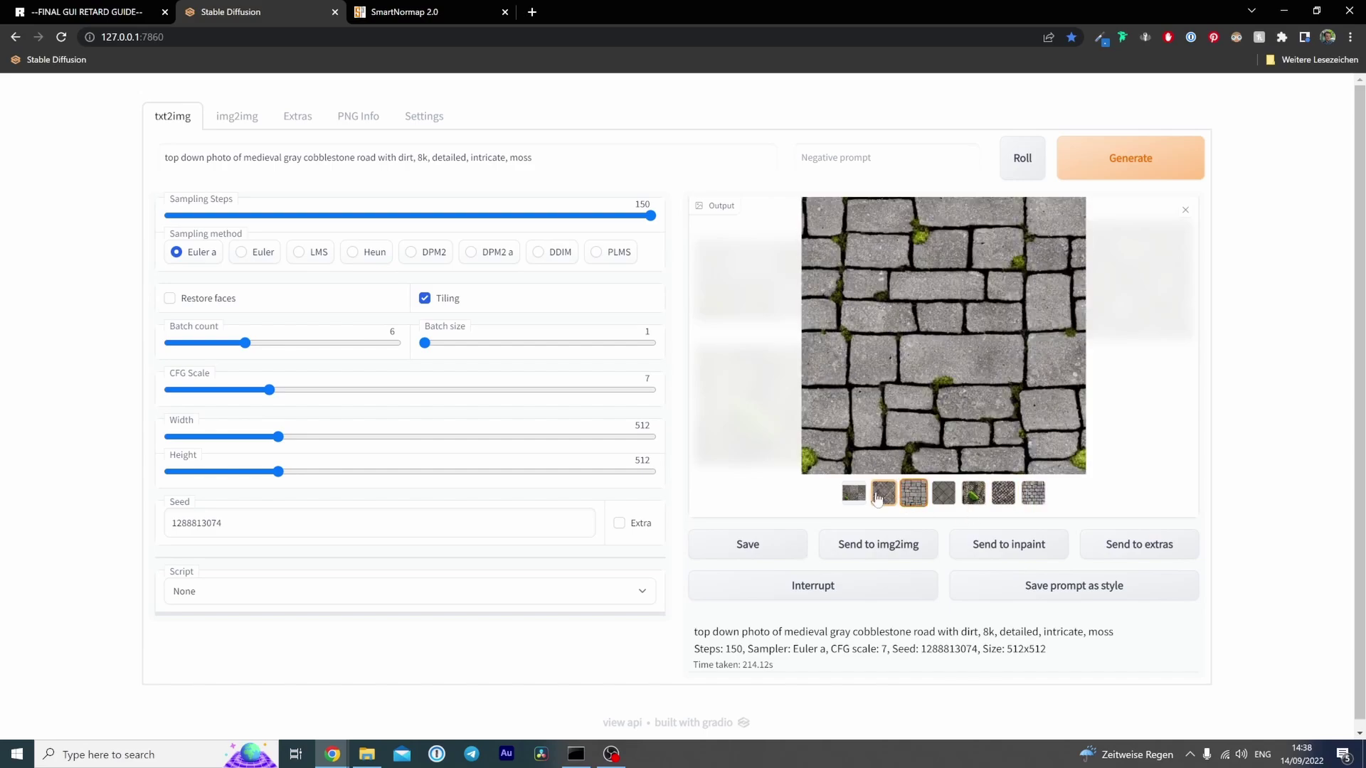
click(881, 500)
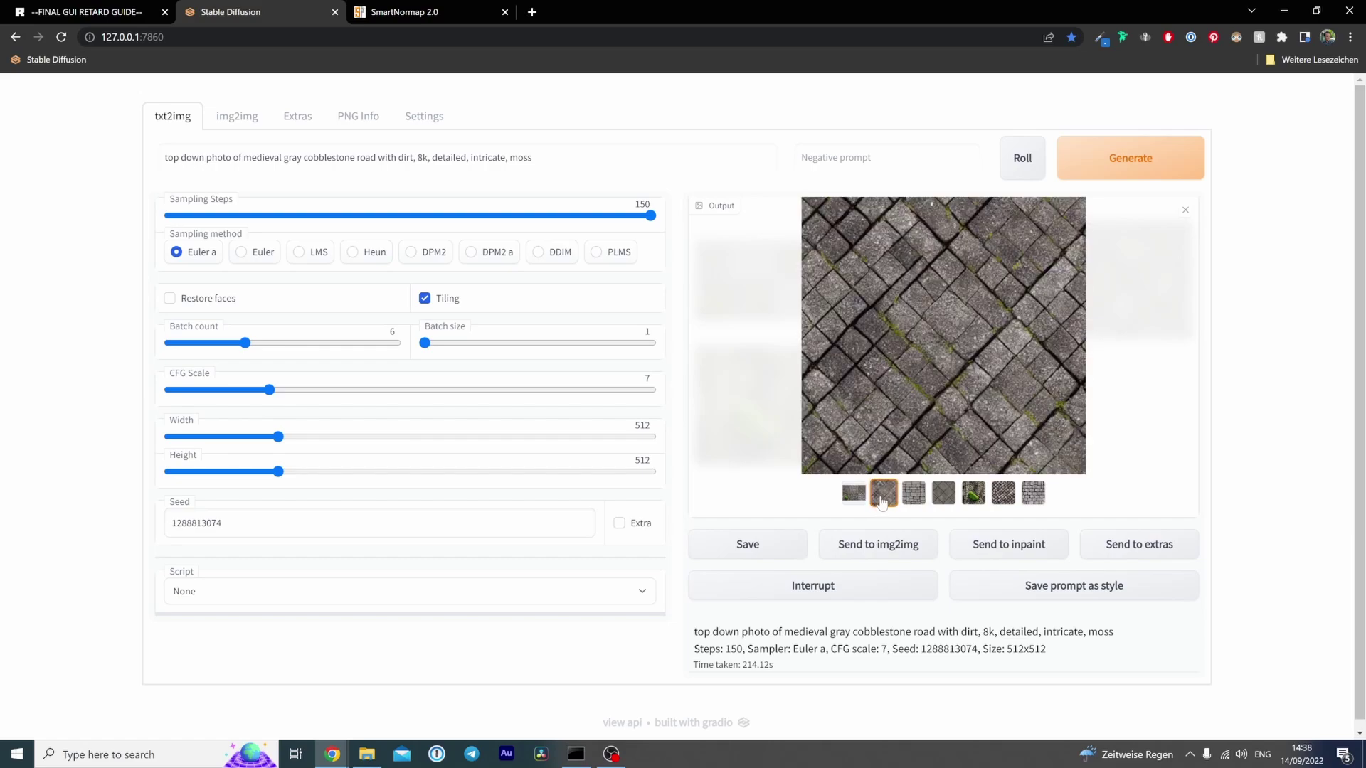
click(912, 499)
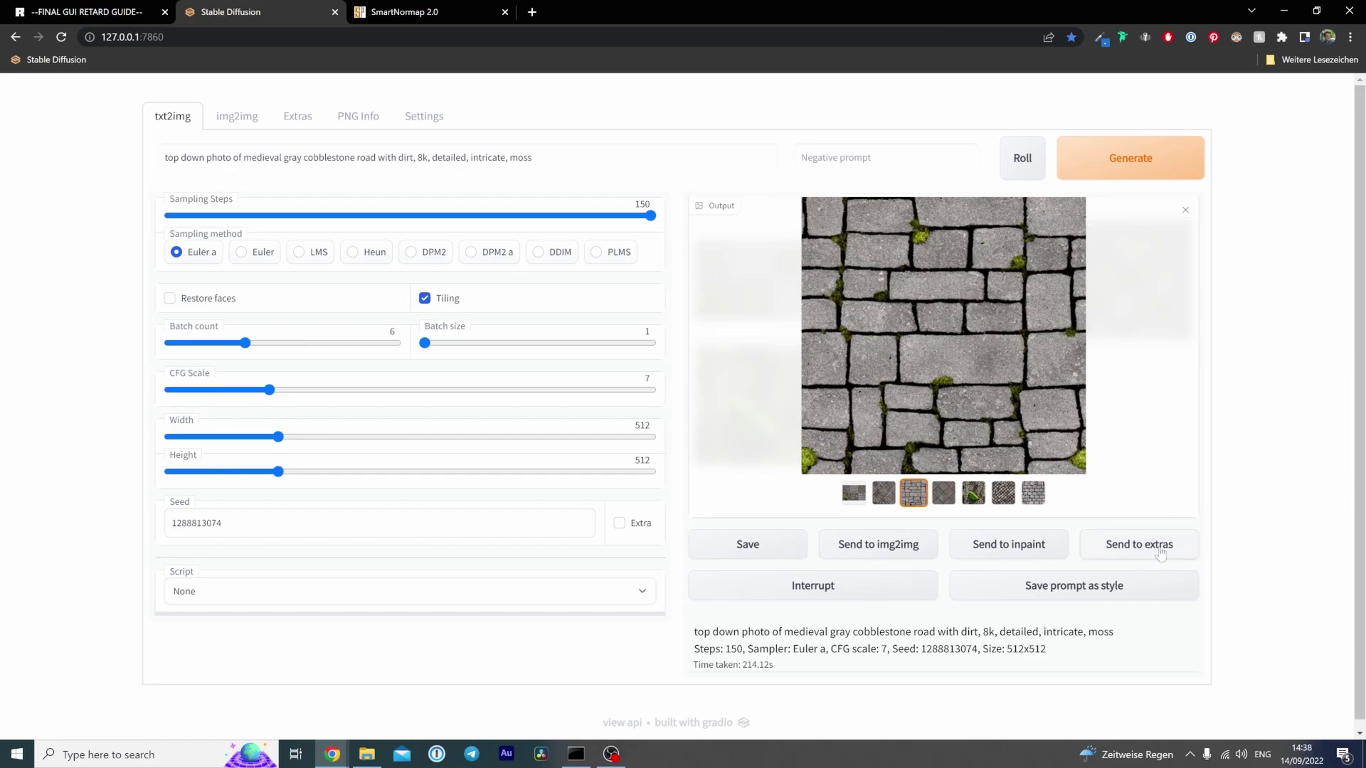
Upscale the texture 4x in Extras, Lanczos blended with Real-ESRGAN 4x plus at 0.484
click(1160, 549)
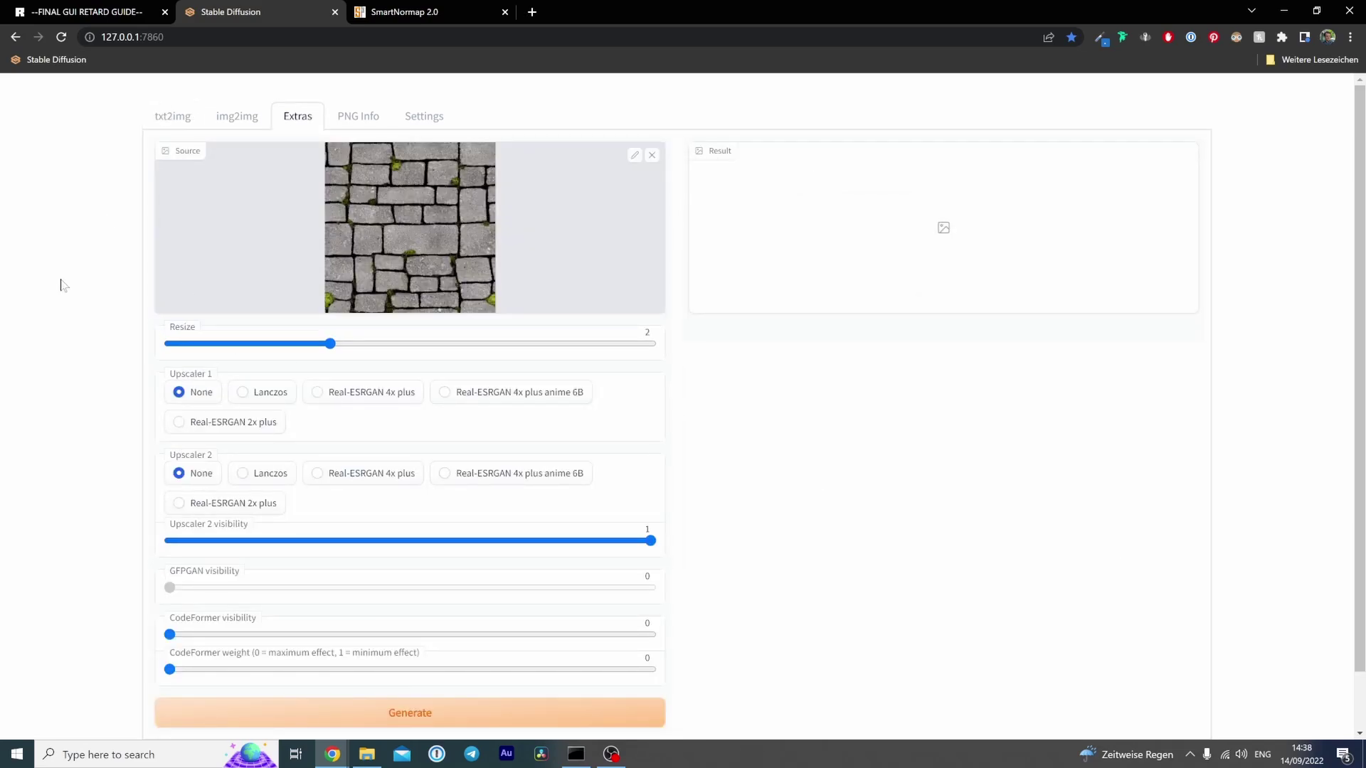
drag(330, 344, 697, 359)
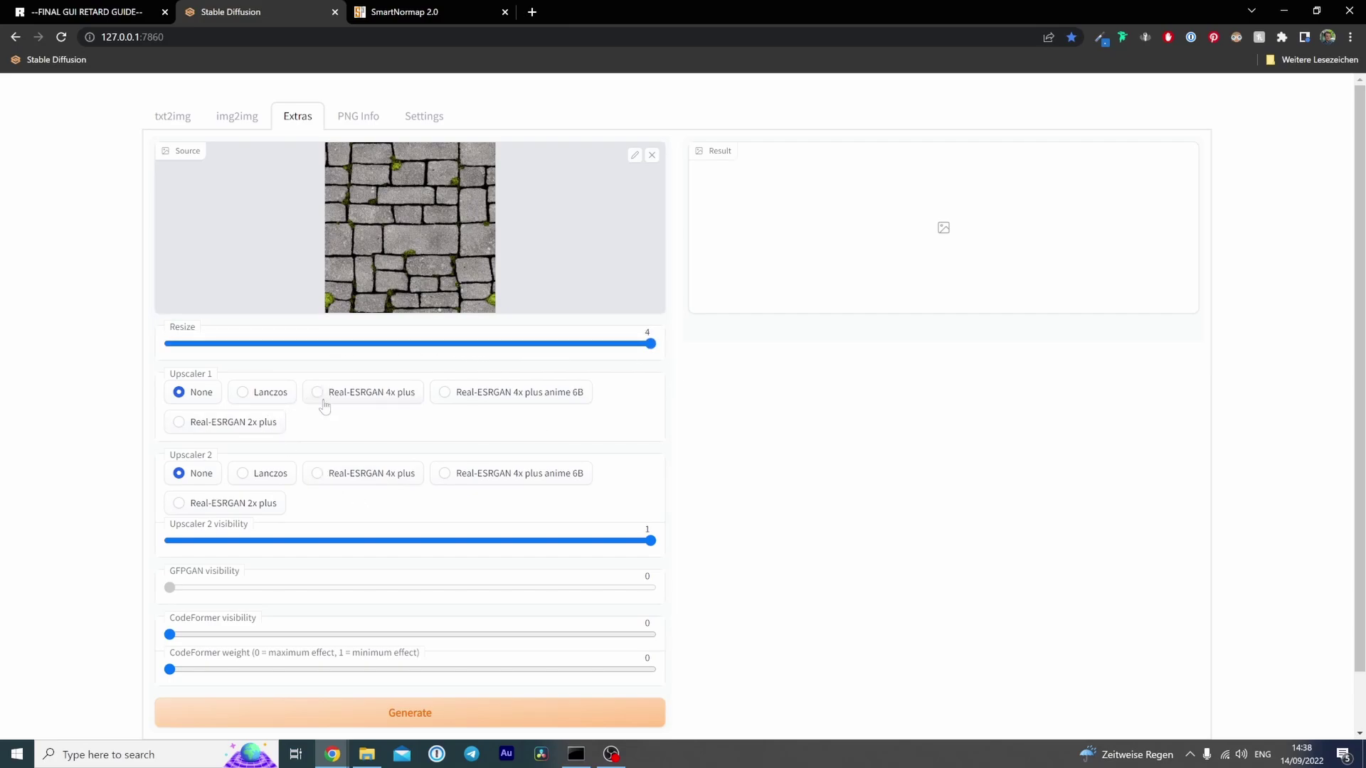
click(349, 397)
click(447, 719)
scroll(1003, 487, down, 1)
scroll(1005, 483, up, 1)
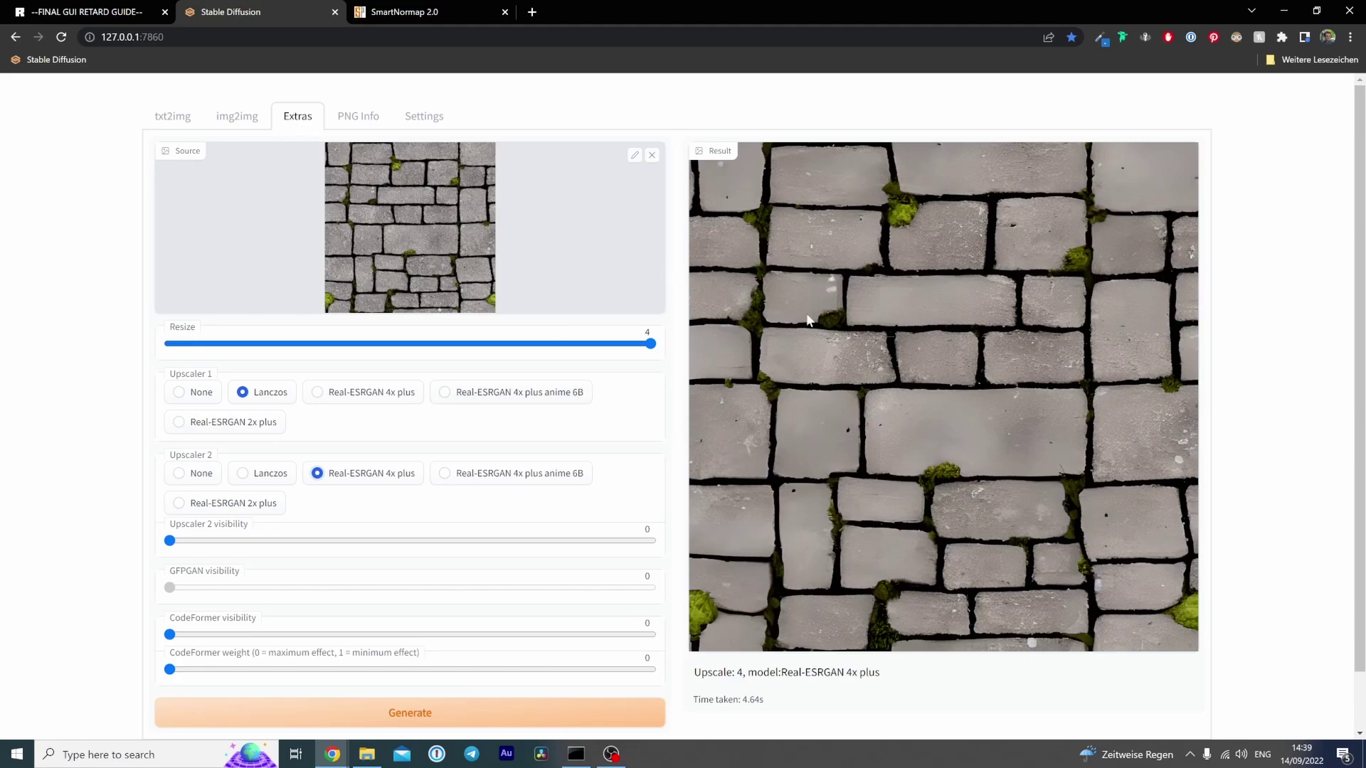
click(469, 714)
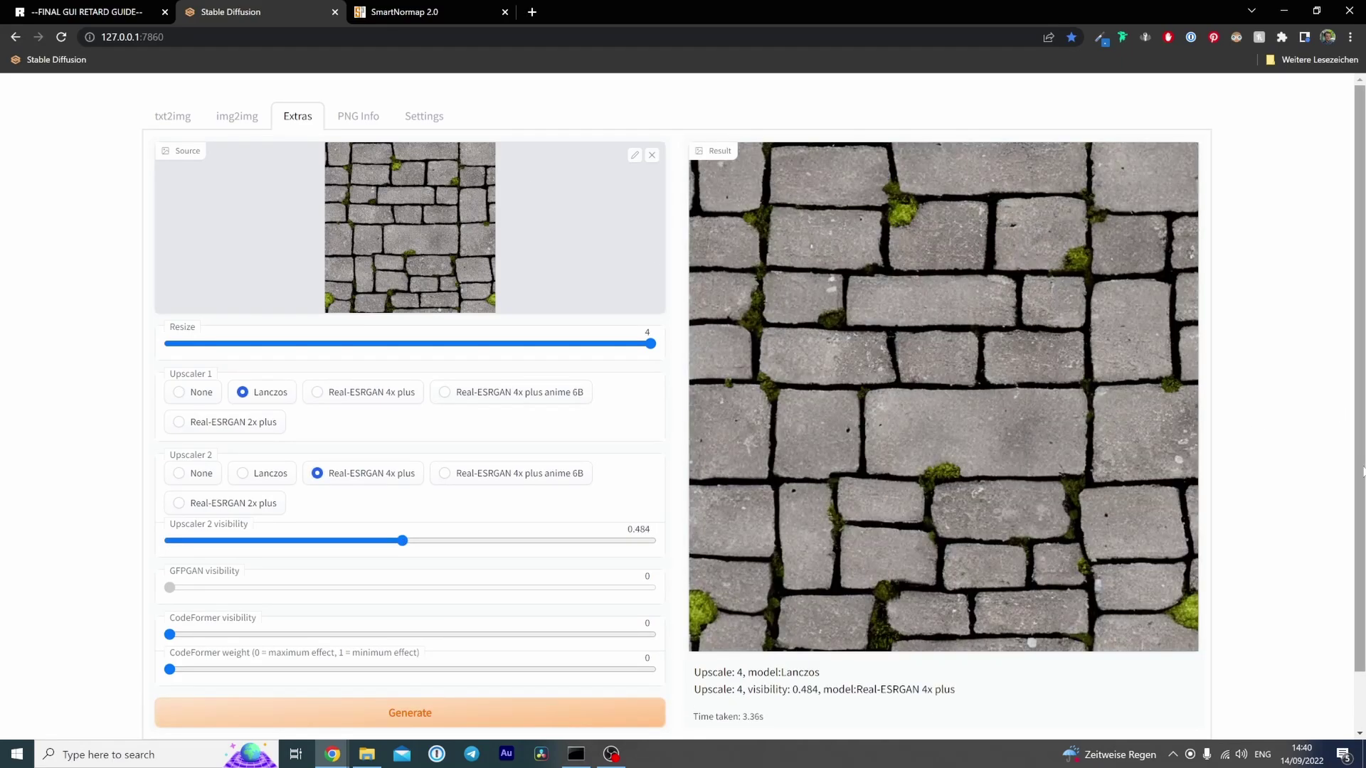
Save the upscaled result image as the PNG 'Diffuse' in the Tut4-Seamless folder
right_click(822, 251)
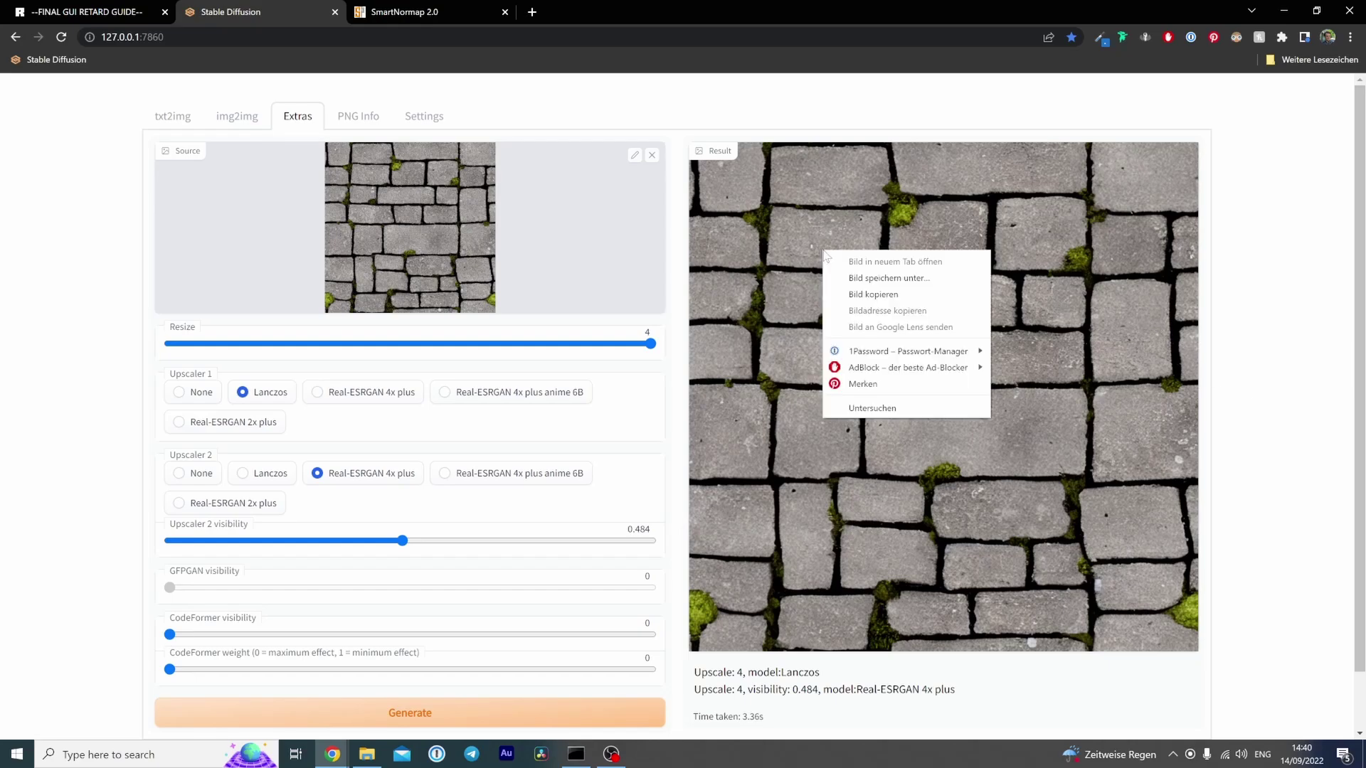
click(856, 278)
text(Diffuse)
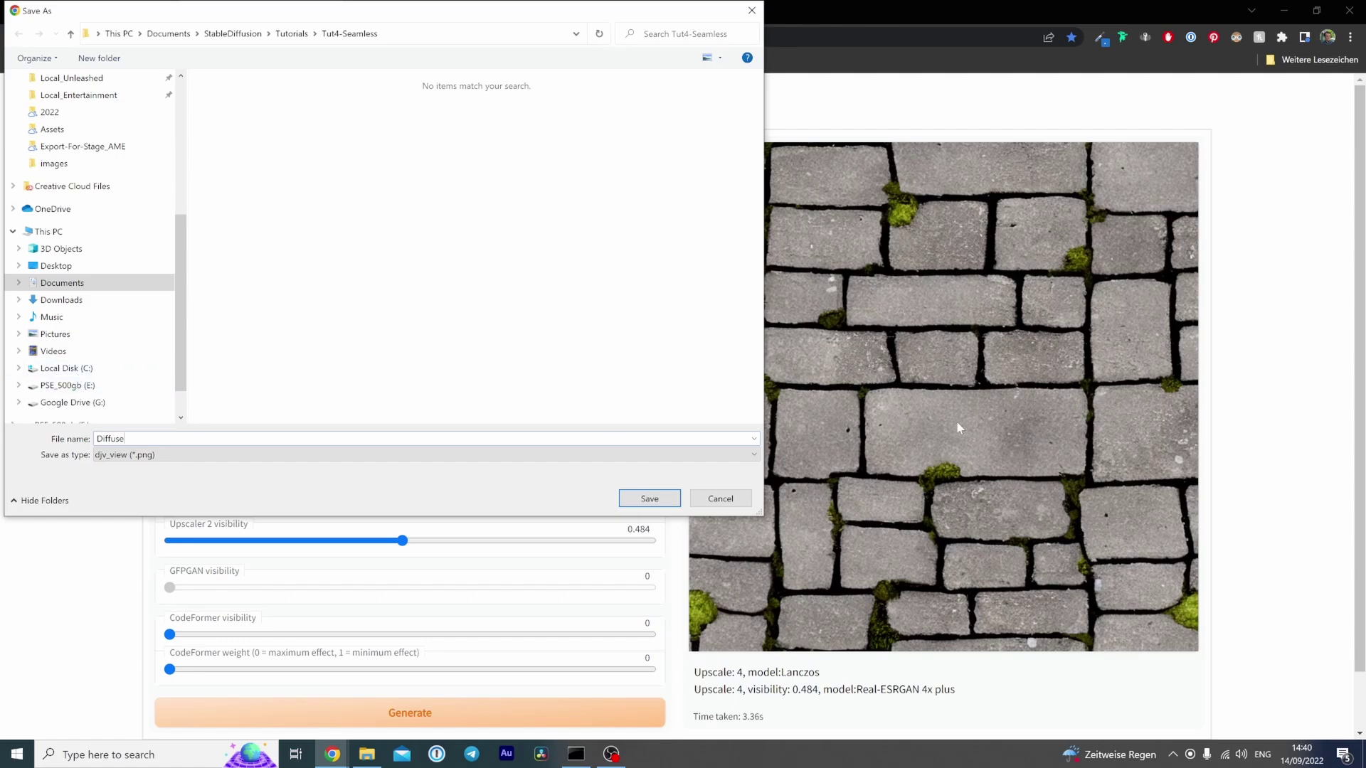
click(671, 502)
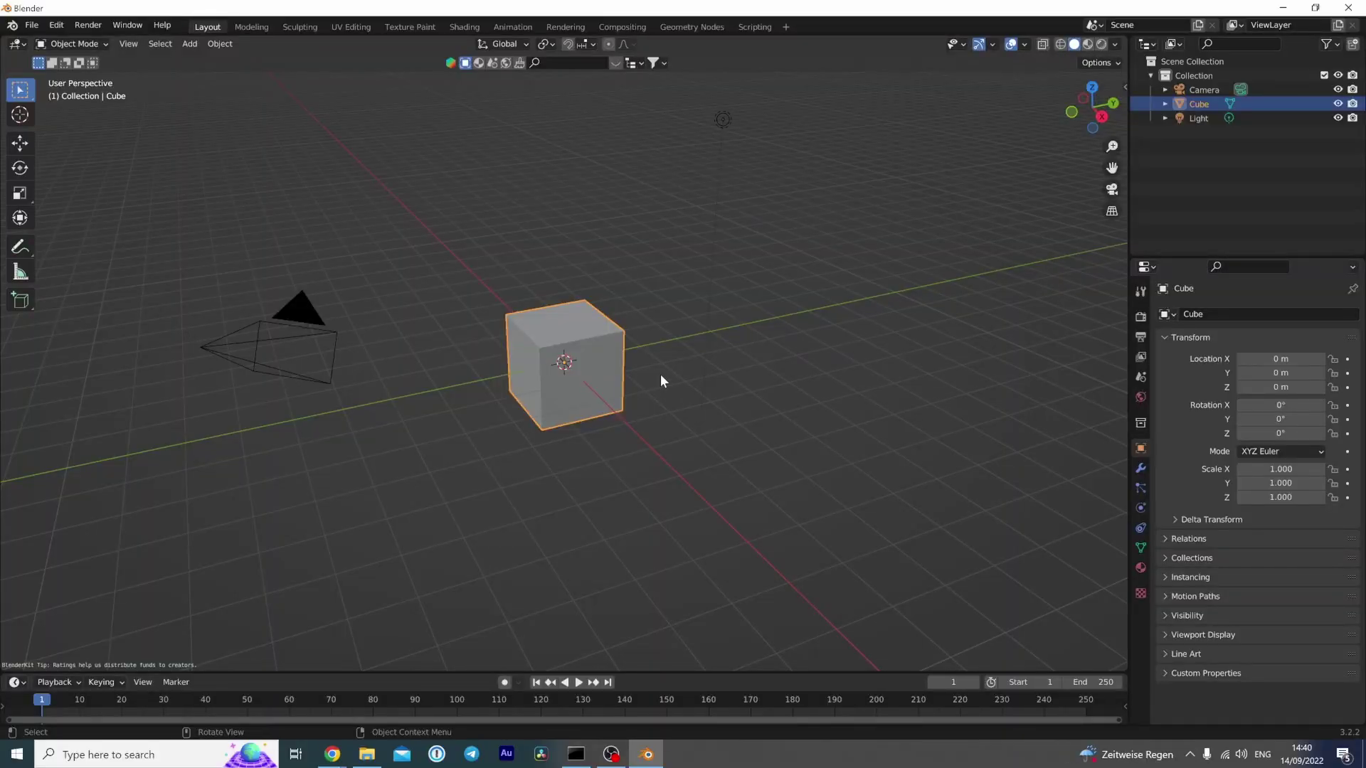
Delete the default cube and add a fresh mesh cube
key(x)
click(660, 375)
key(shift+a)
mouse_move(569, 353)
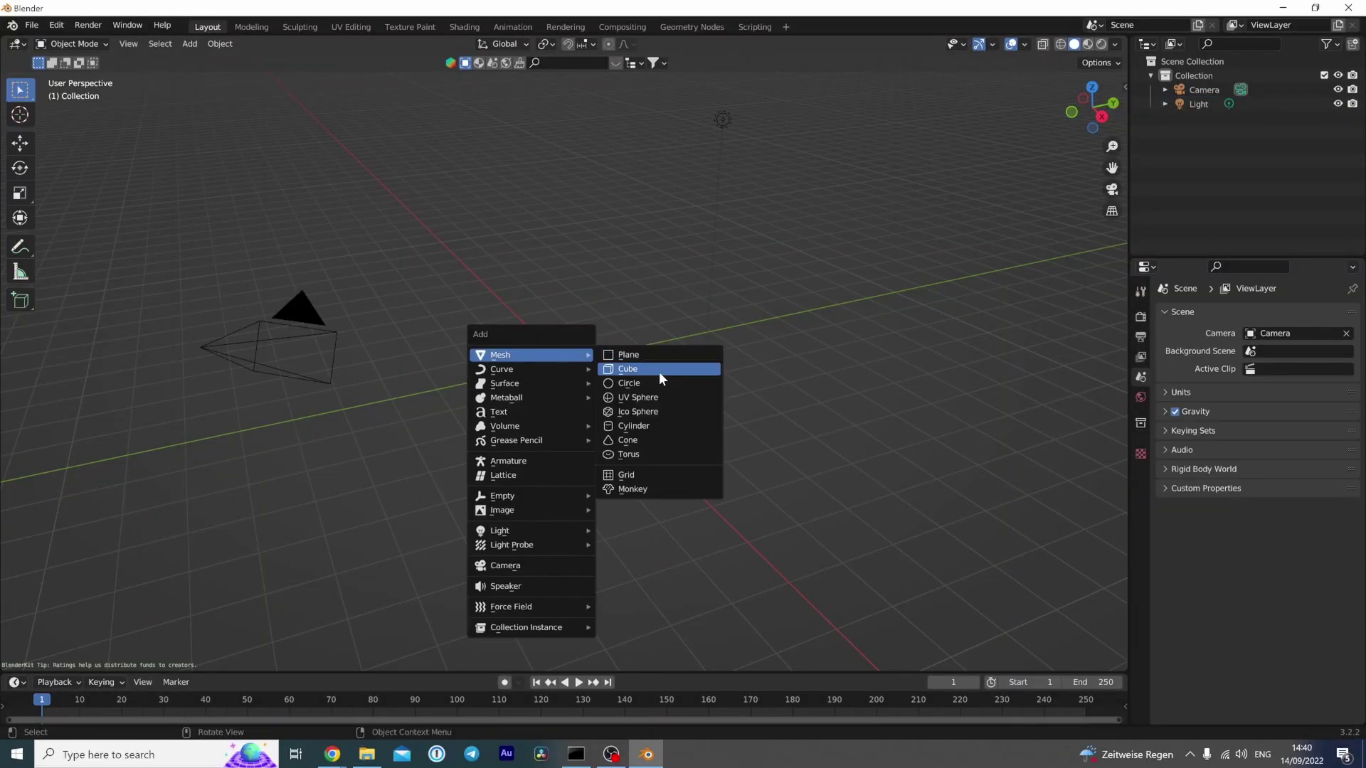
click(659, 370)
Switch to the Shading workspace with the new cube in view
scroll(564, 385, up, 6)
middle_drag(577, 407, 556, 404)
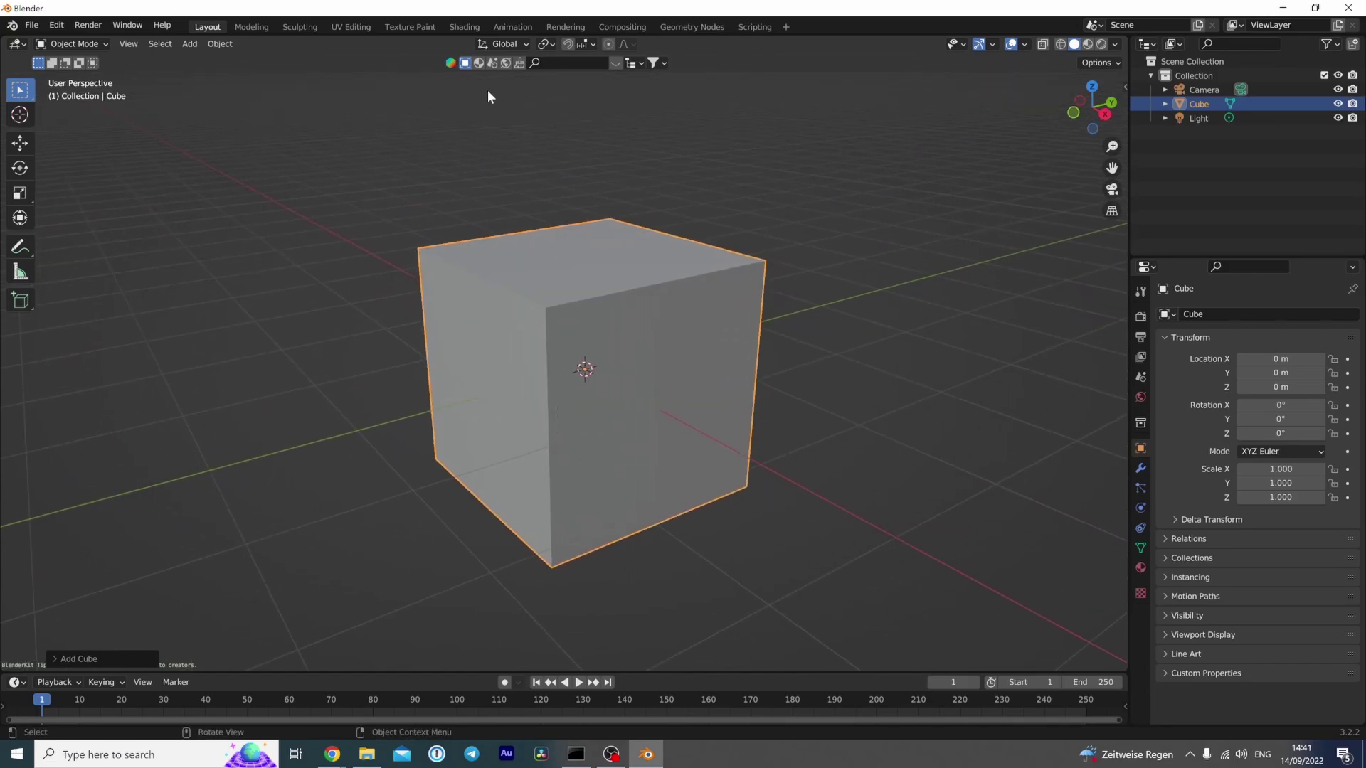
click(472, 27)
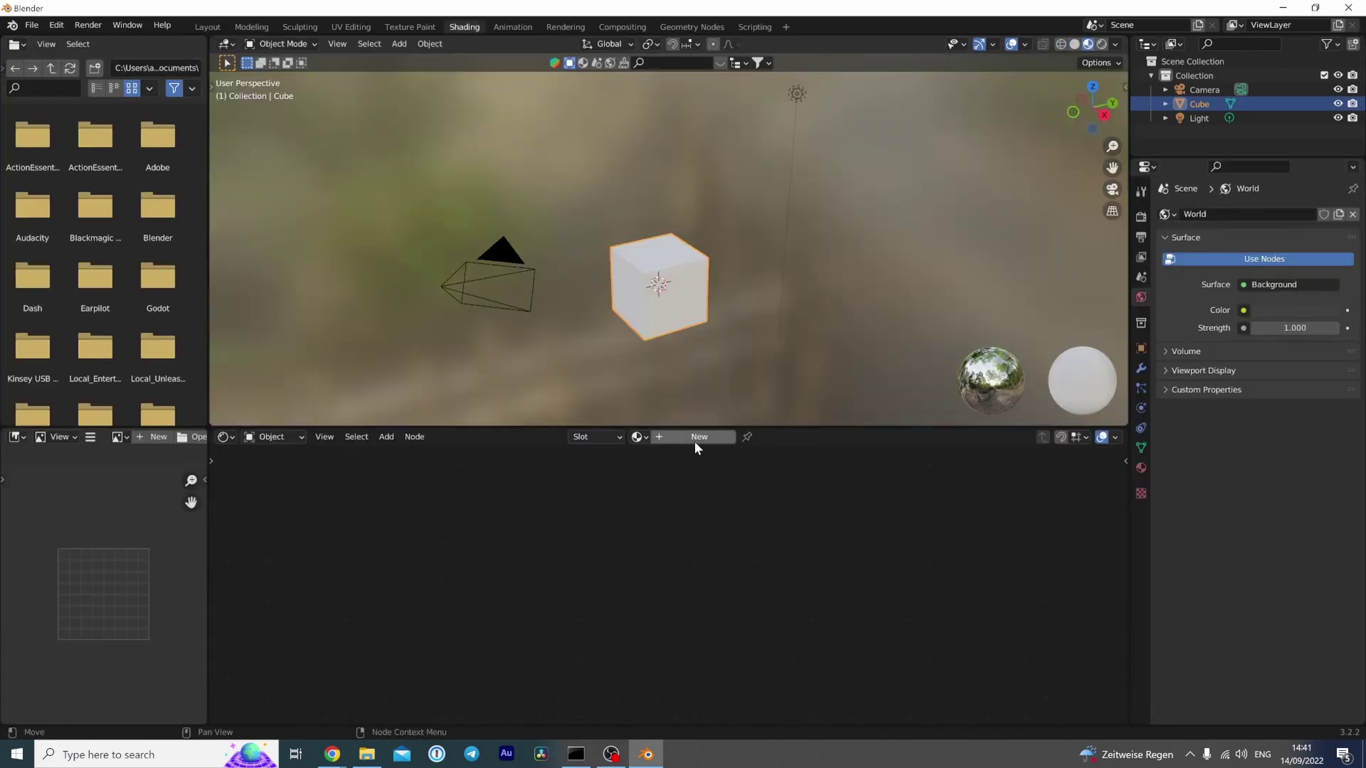
Create a new material on the cube and enlarge the shader node editor
click(694, 436)
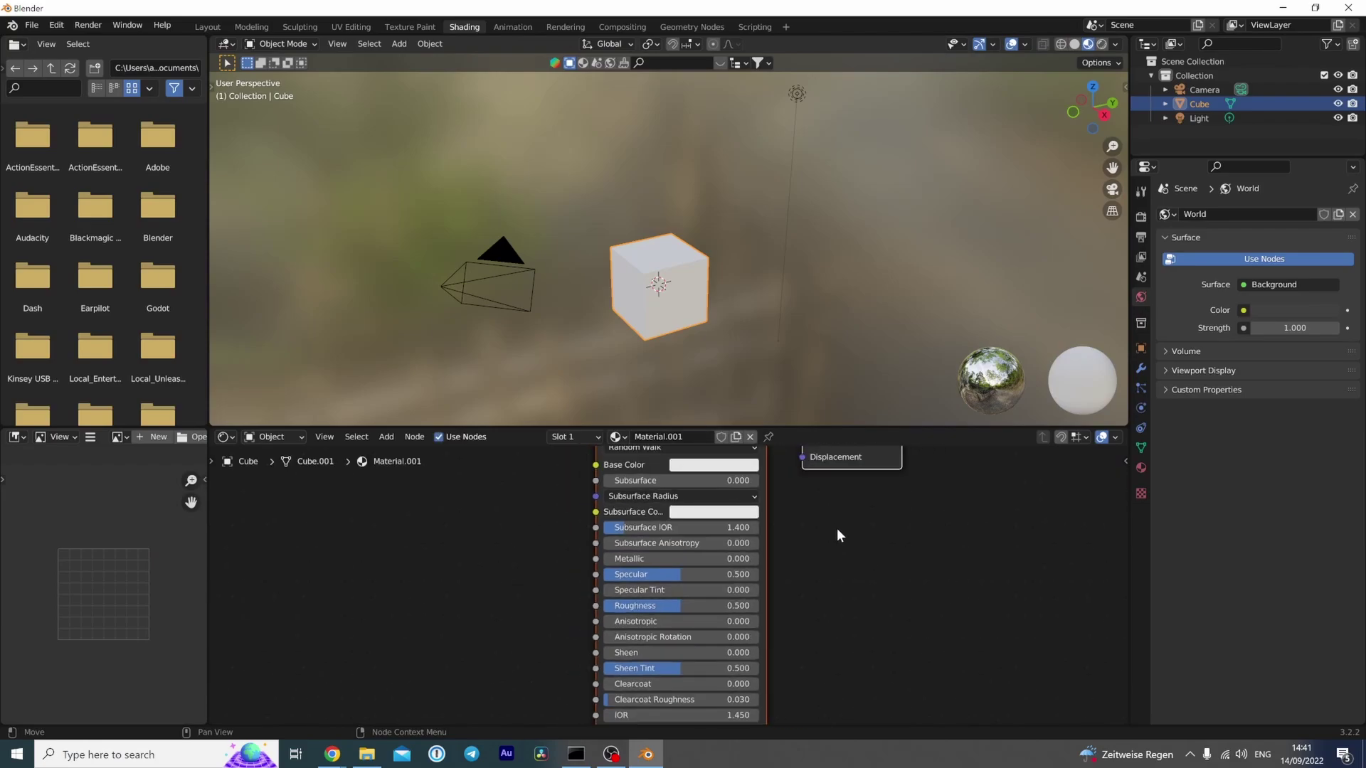
middle_drag(834, 532, 843, 618)
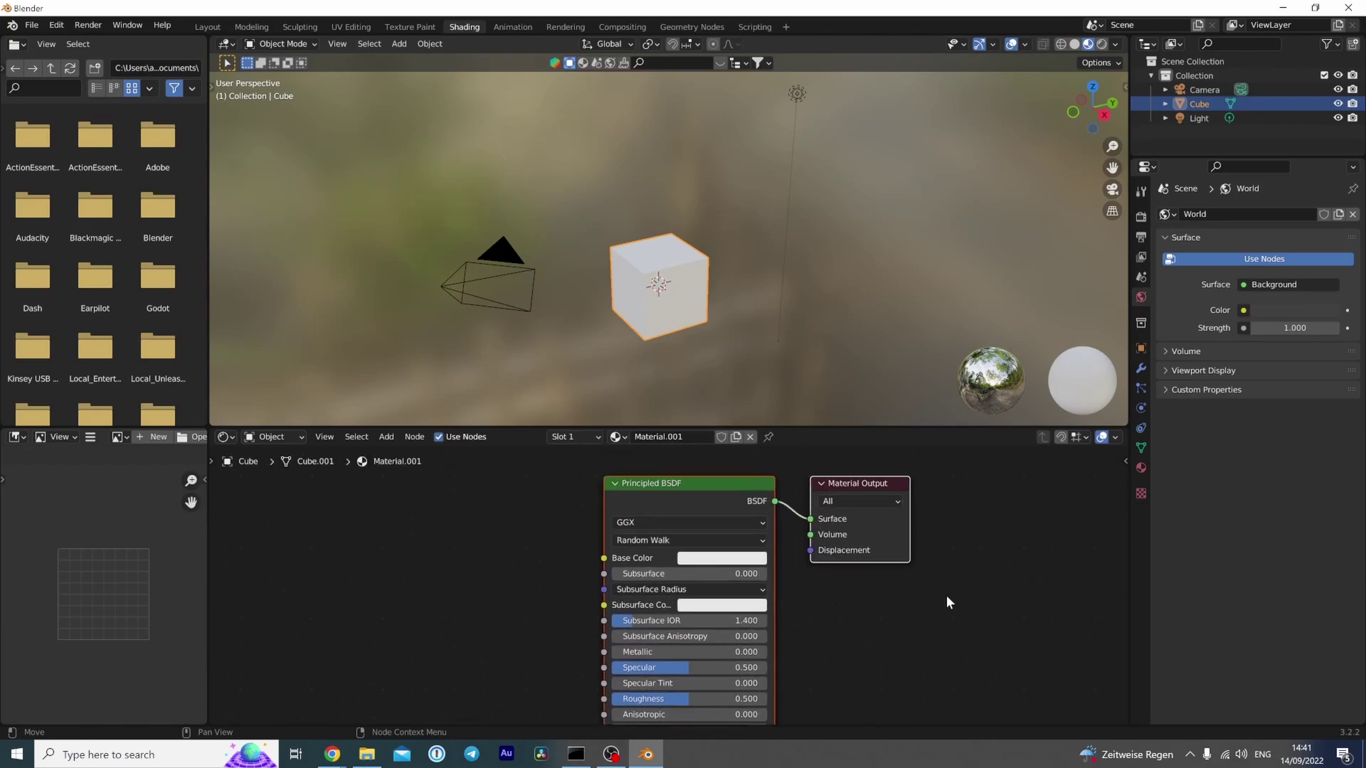
drag(780, 429, 779, 389)
middle_drag(430, 594, 562, 590)
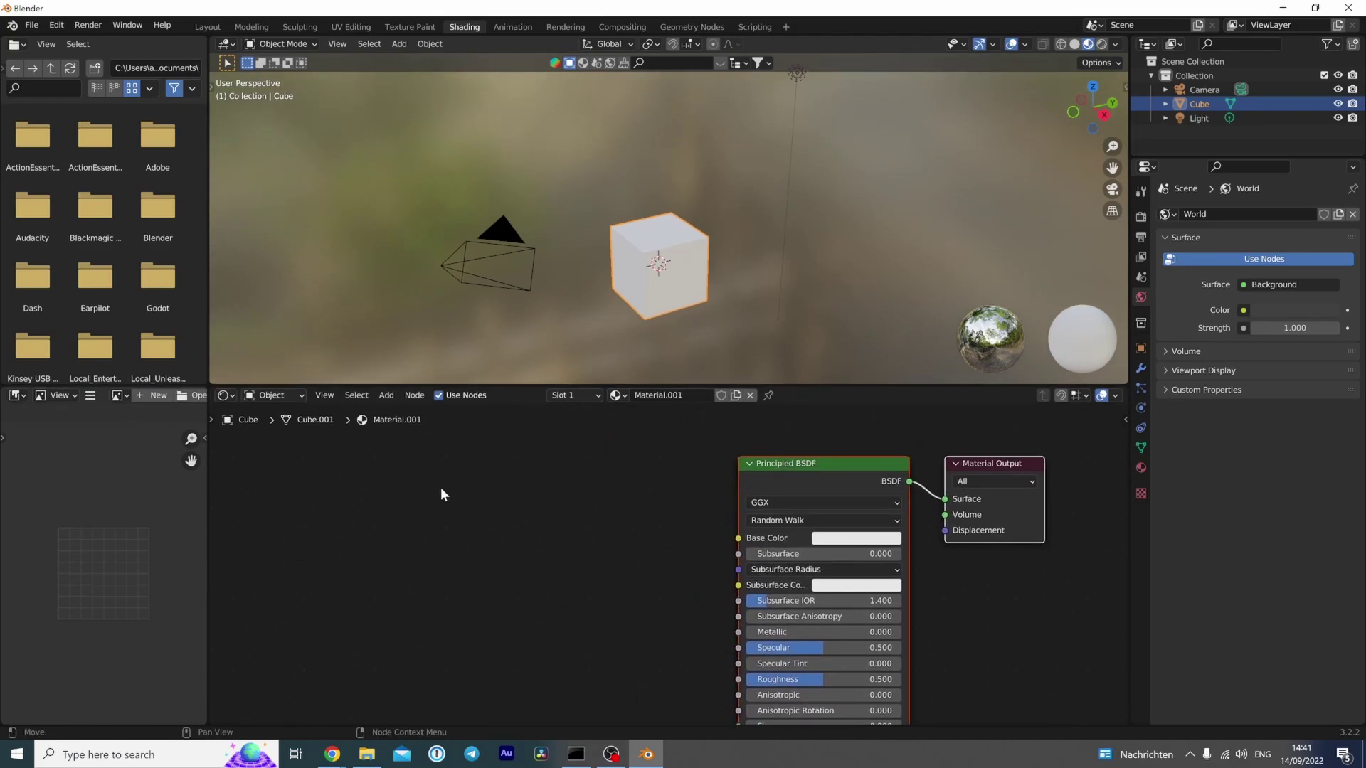
click(472, 485)
Add an Image Texture node loading Diffuse.png from the Tut4-Seamless folder
key(shift+a)
click(472, 484)
text(ima)
key(Return)
click(608, 546)
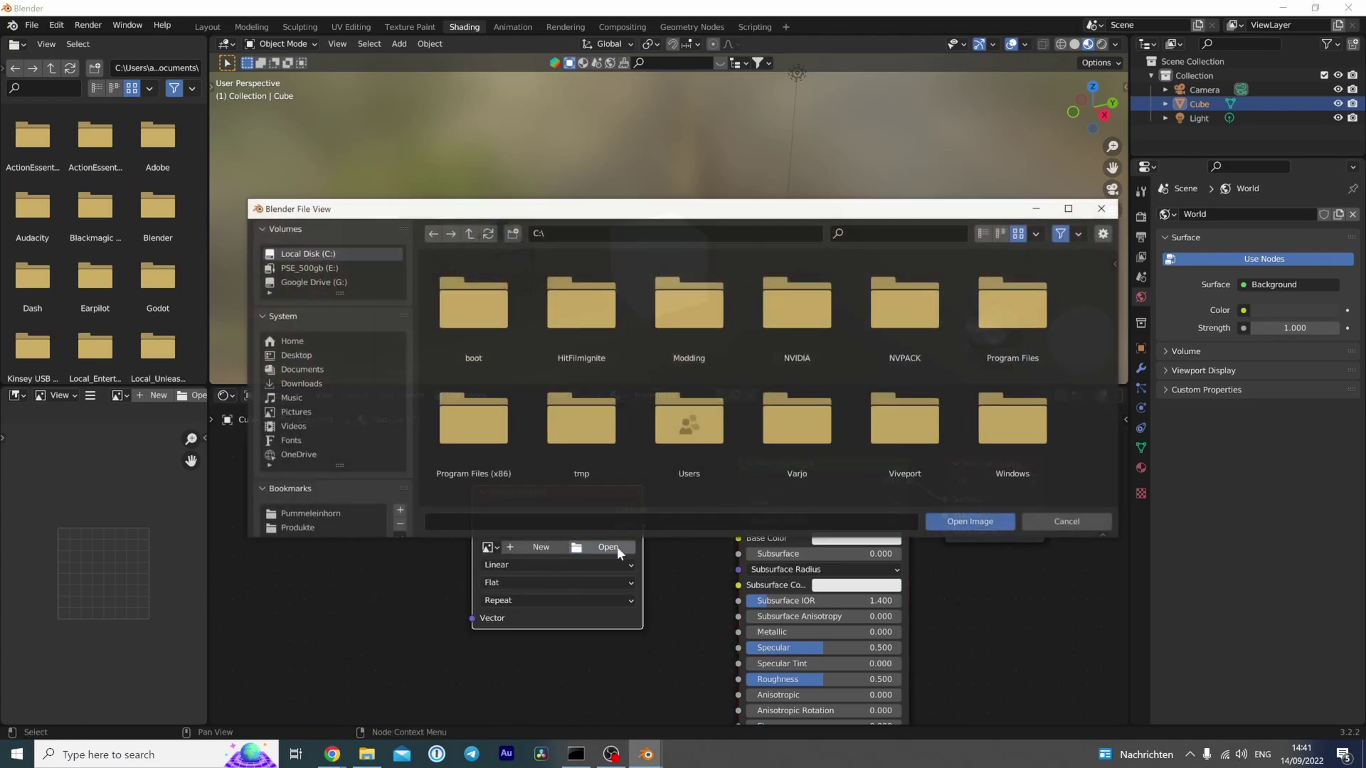
click(367, 754)
drag(806, 156, 473, 427)
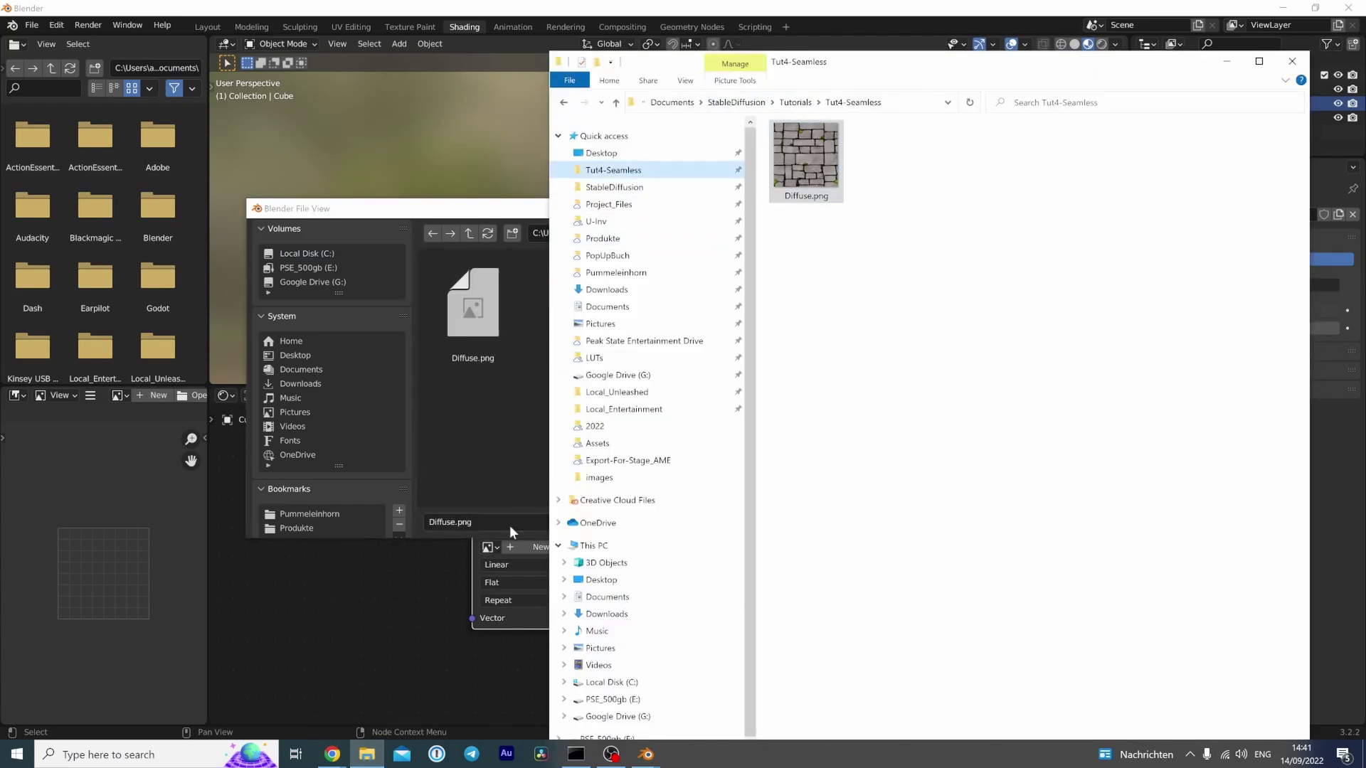
click(508, 548)
Connect the image Color output to the Principled BSDF Base Color
drag(642, 509, 738, 539)
middle_drag(791, 288, 646, 266)
scroll(752, 302, up, 3)
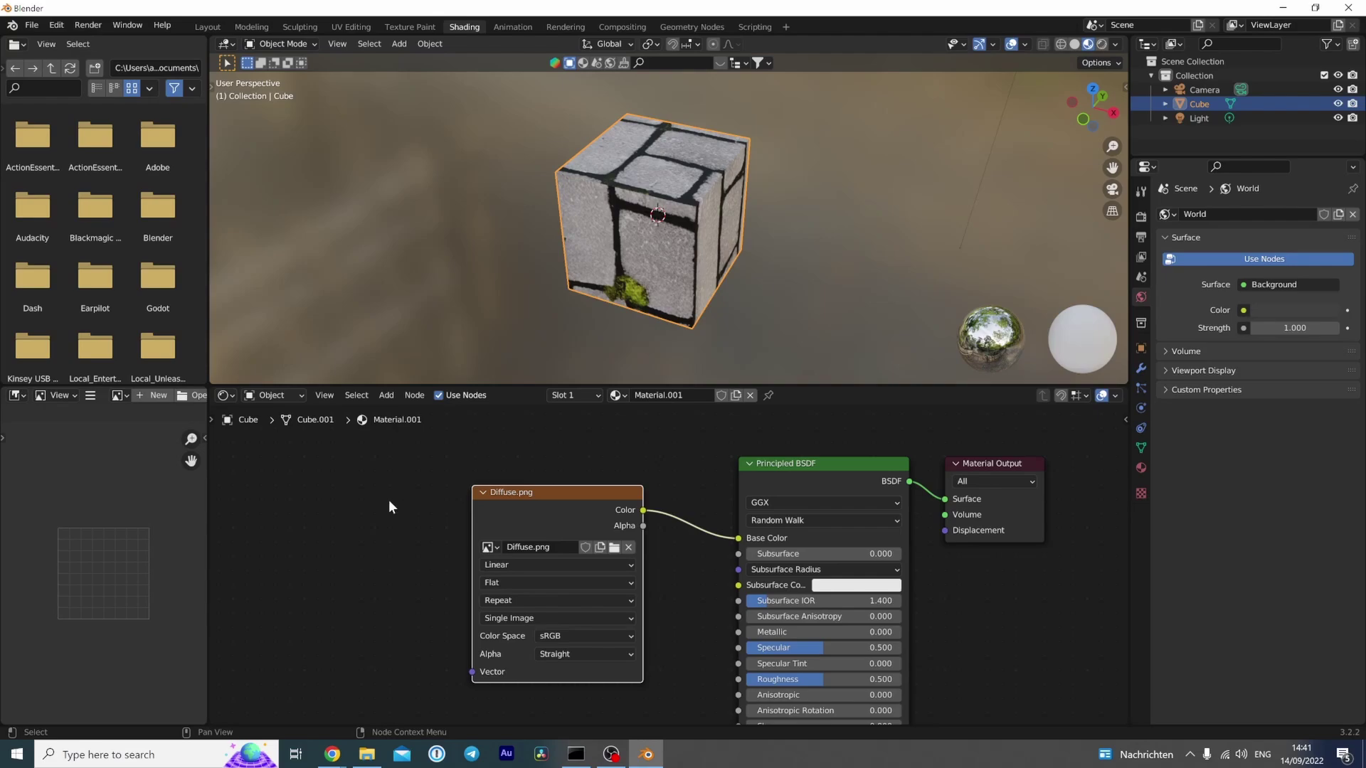
Confirm the Node Wrangler add-on is enabled in Preferences
click(62, 25)
click(88, 235)
click(50, 174)
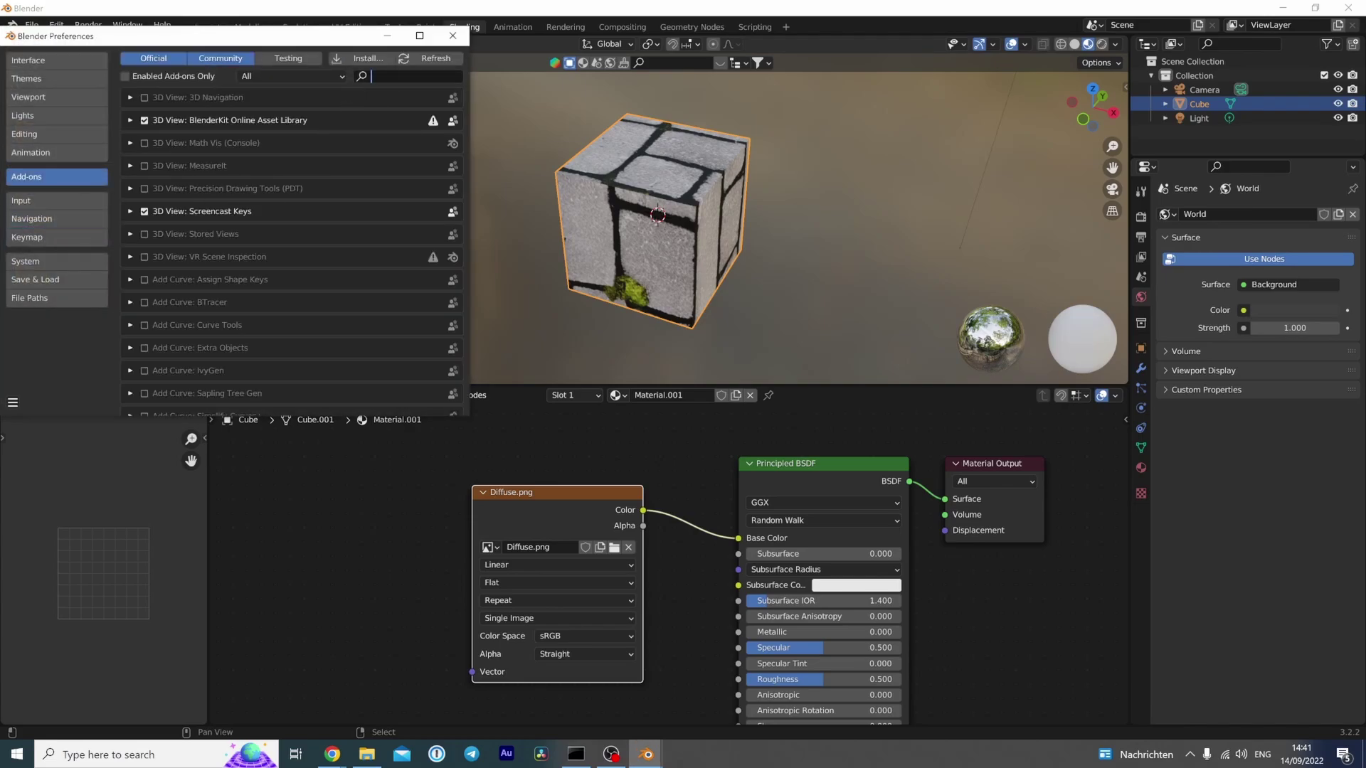
text(node)
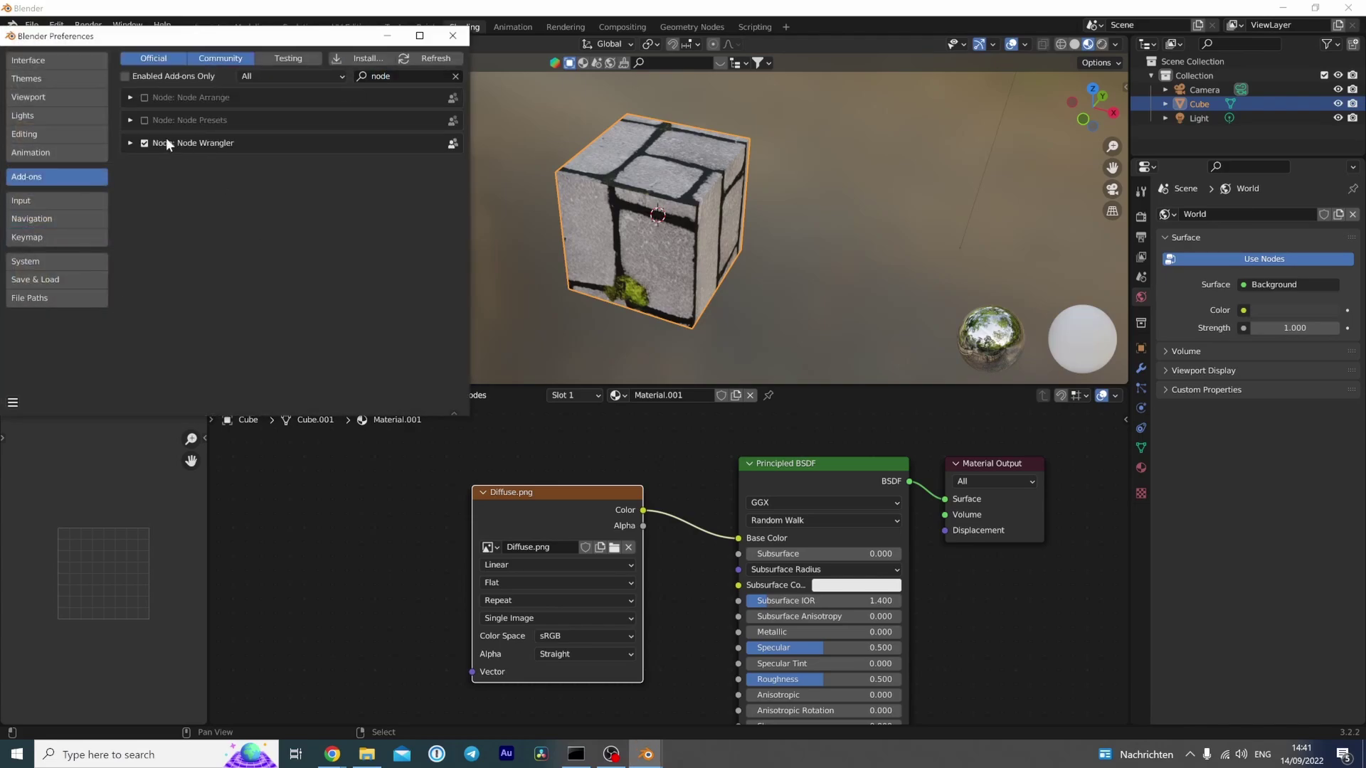
click(452, 35)
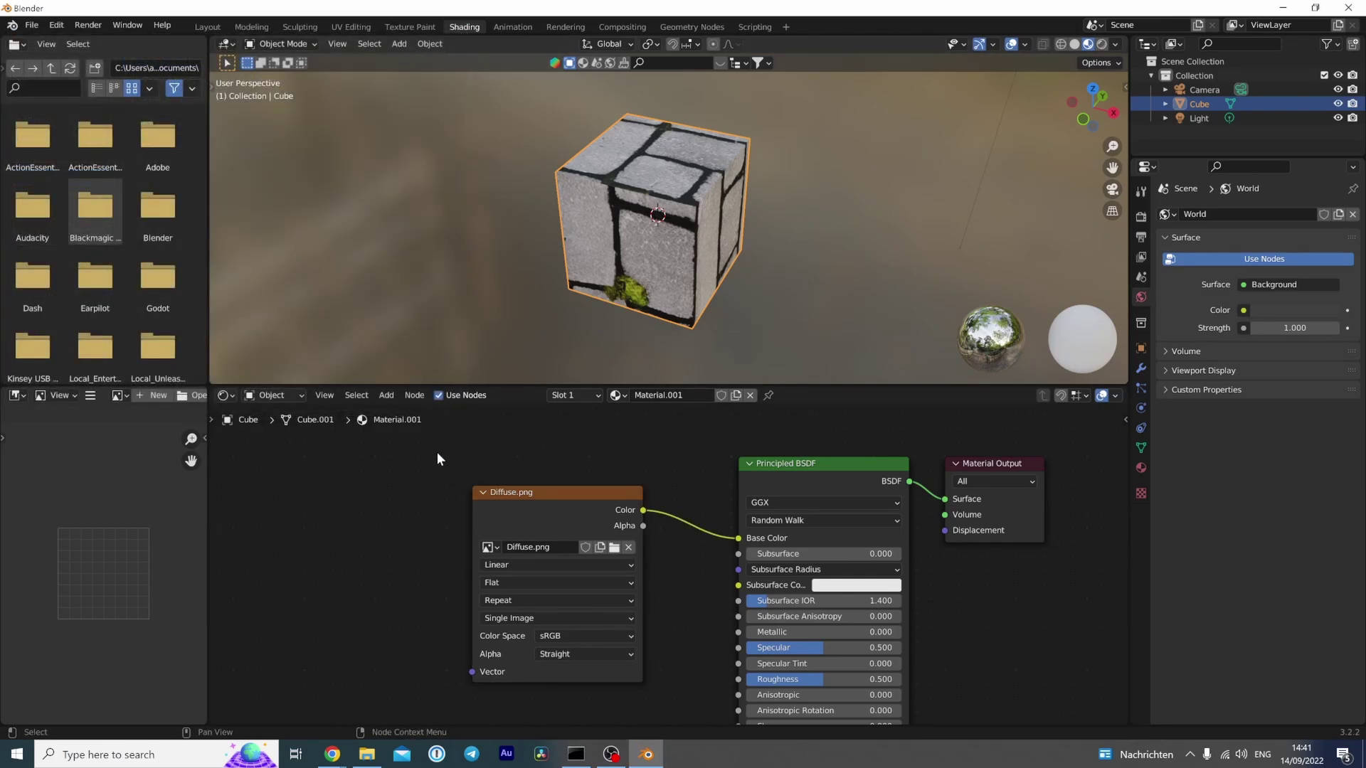
Add Texture Coordinate and Mapping nodes to the Diffuse.png image node with Ctrl+T
middle_drag(434, 517, 481, 501)
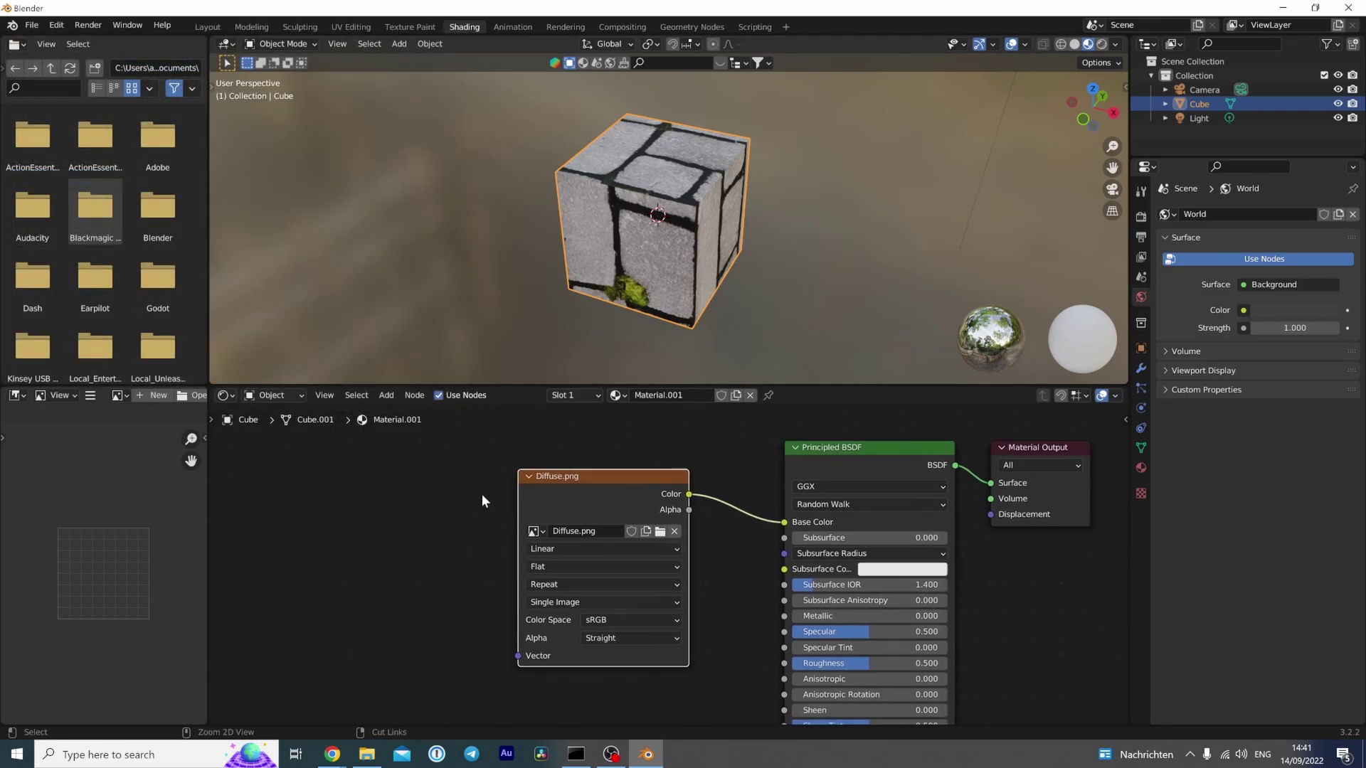
key(ctrl+t)
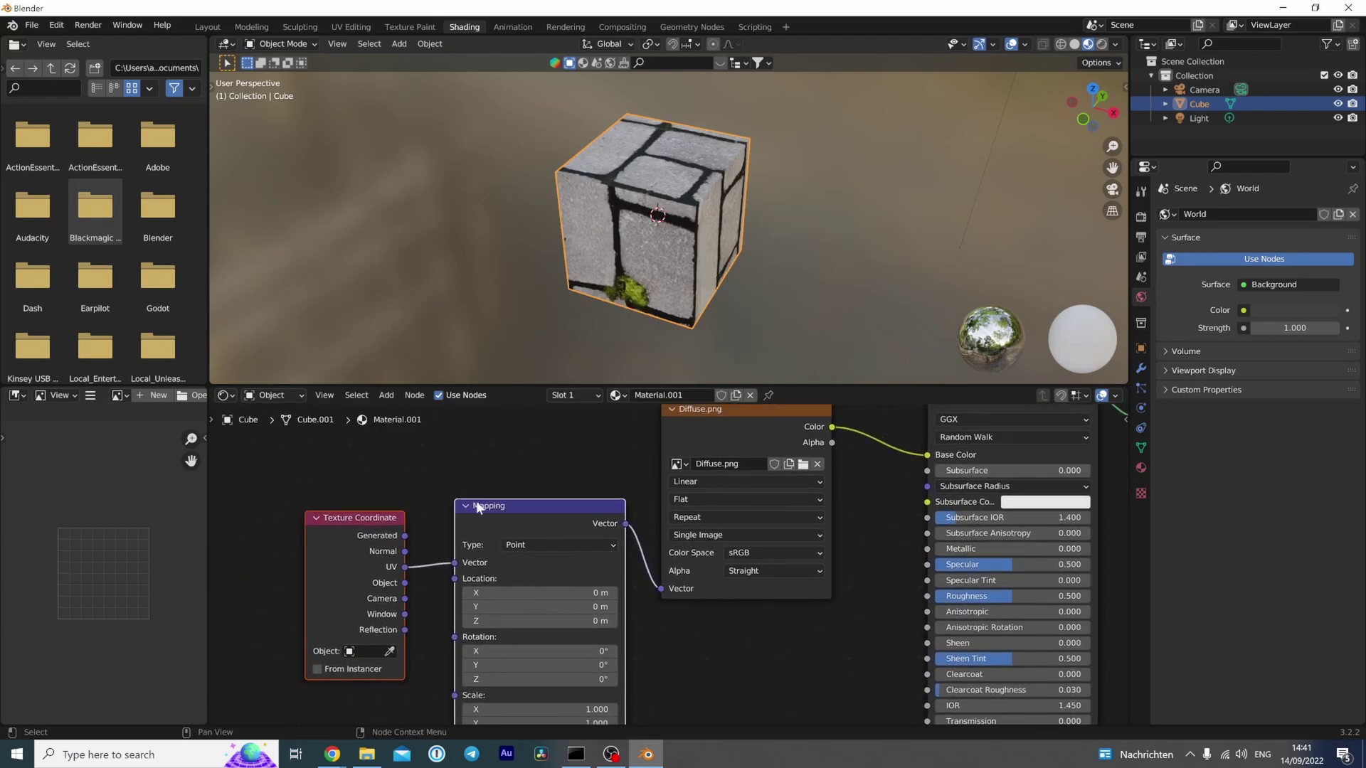
middle_drag(485, 498, 452, 535)
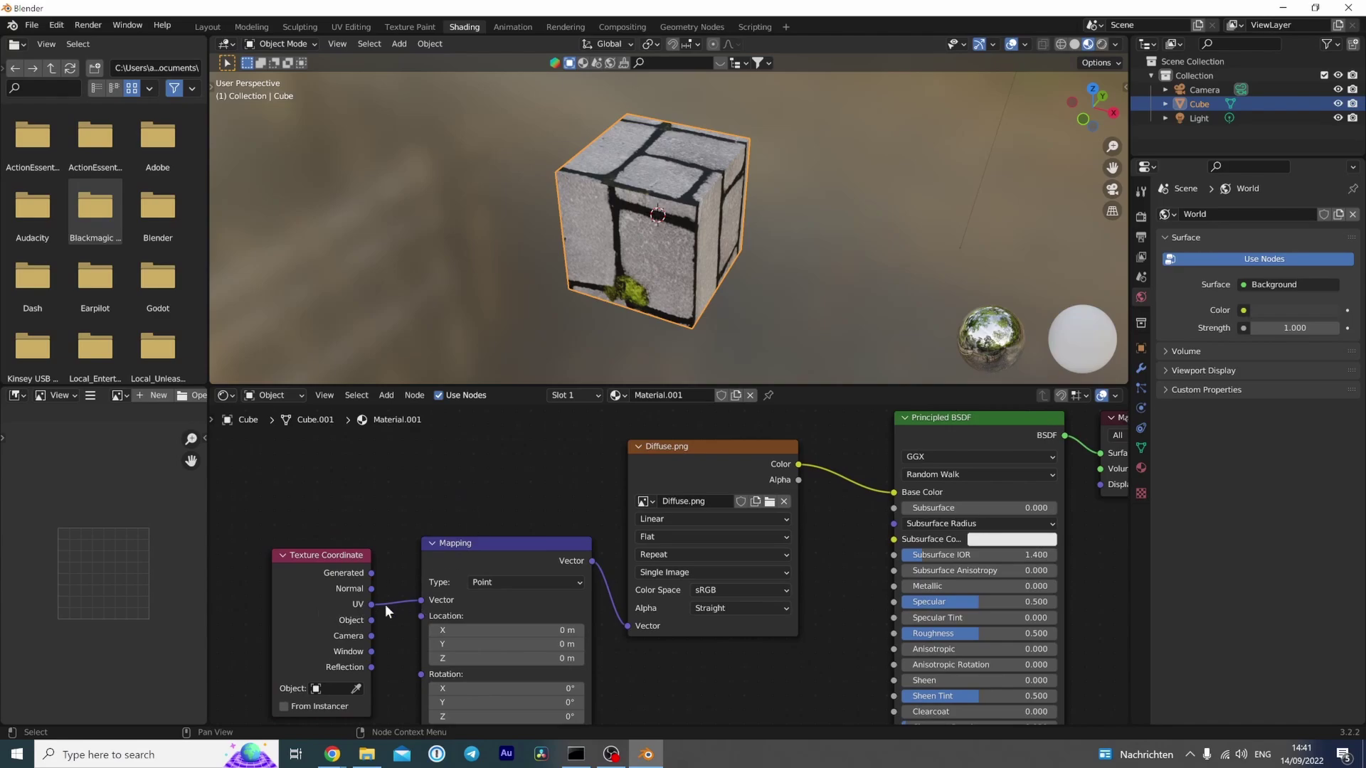
scroll(567, 512, down, 2)
middle_drag(677, 625, 731, 580)
Add a Value node set to 1.000 and connect it to the Mapping Scale
key(shift+a)
click(421, 582)
text(value)
key(Return)
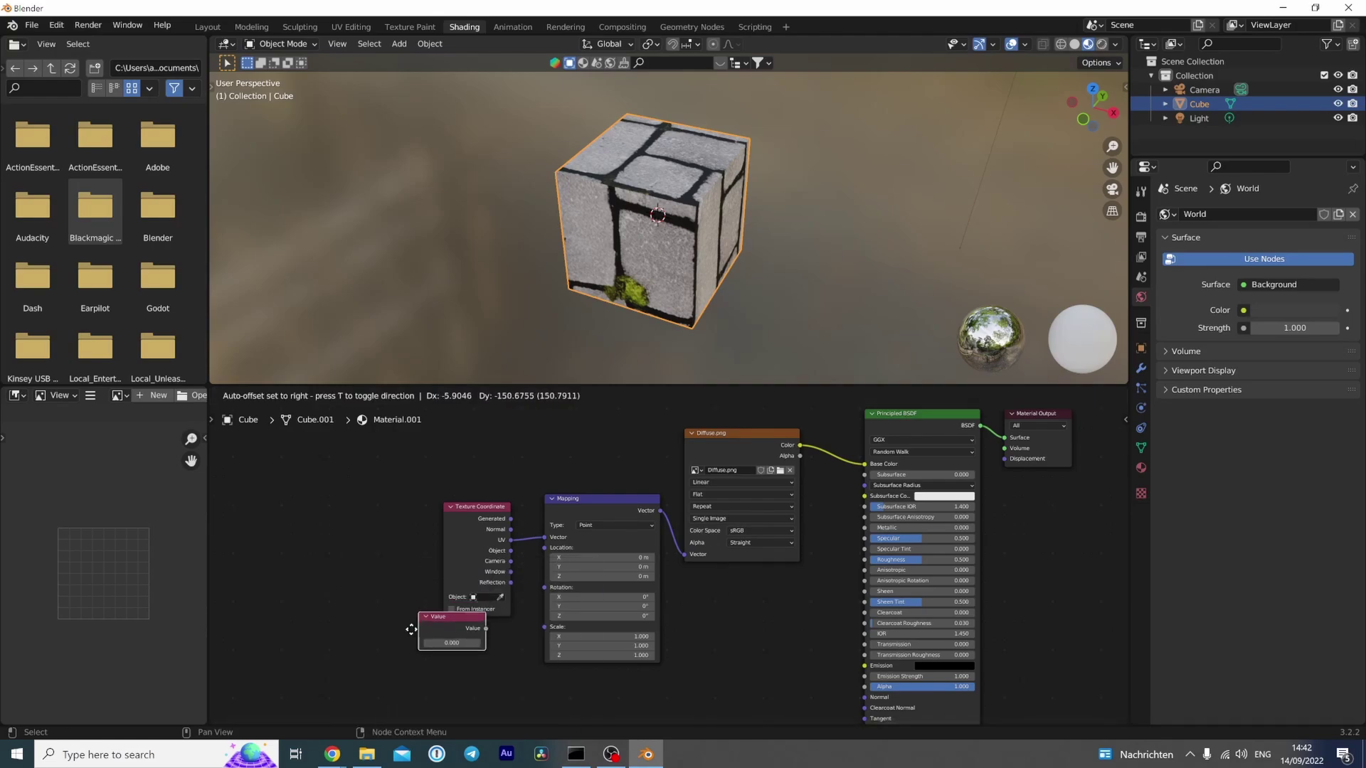
click(442, 669)
click(442, 669)
text(1)
key(Return)
drag(476, 653, 545, 627)
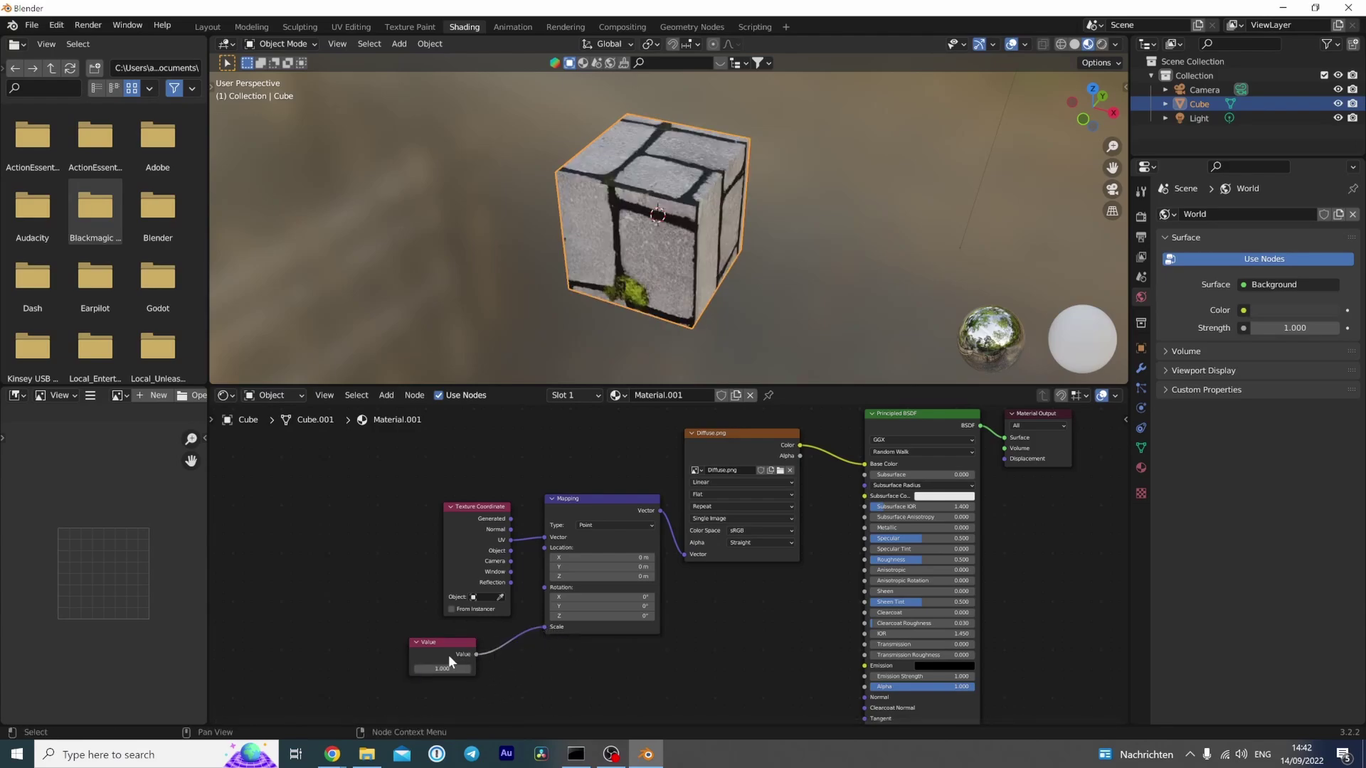
Raise the value to 5.000 and set the Mapping Z rotation to 90°
drag(441, 663, 541, 663)
middle_drag(650, 172, 649, 253)
scroll(523, 221, up, 3)
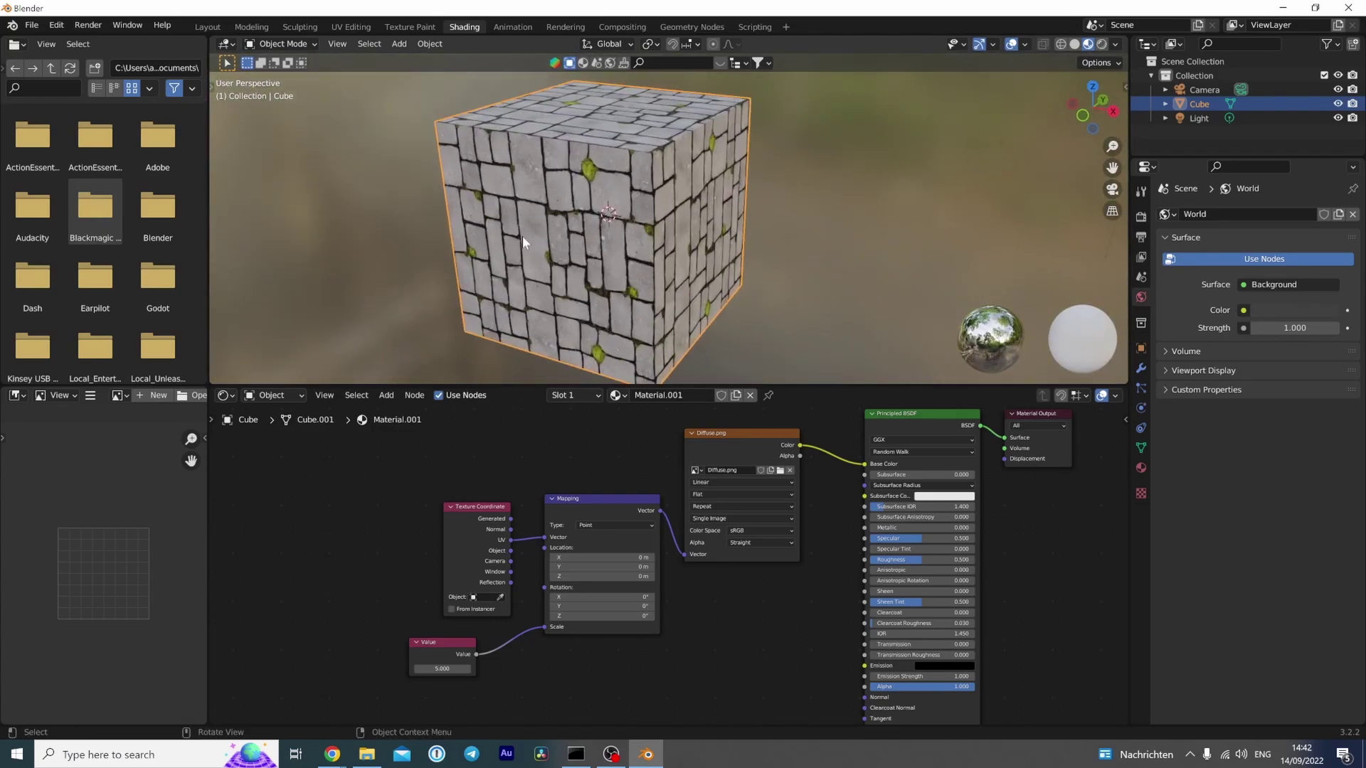
click(601, 616)
text(90)
key(Return)
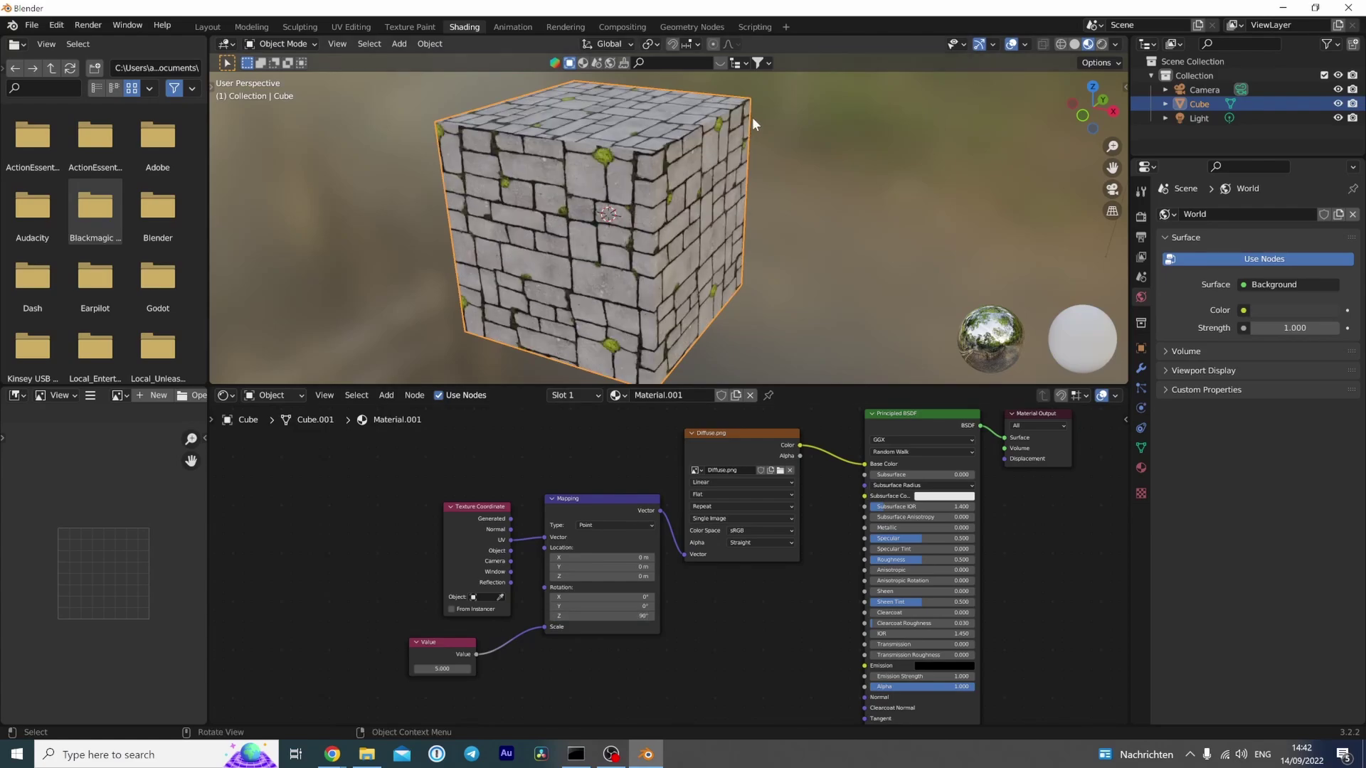
Try a value of 10.300, then settle on 6.800 for the stone tiling
middle_drag(752, 116, 735, 248)
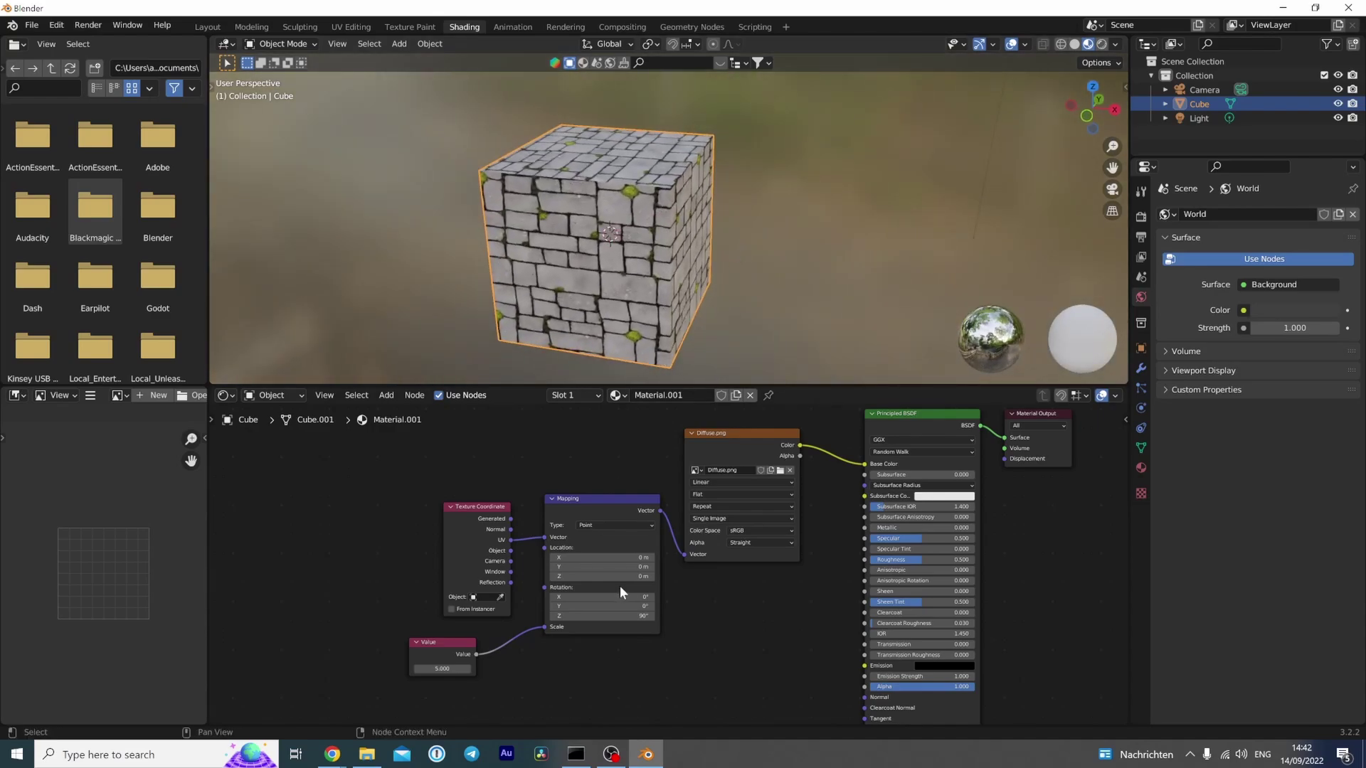
mouse_move(441, 668)
mouse_down()
mouse_move(526, 668)
mouse_move(462, 669)
mouse_up()
middle_drag(507, 341, 569, 301)
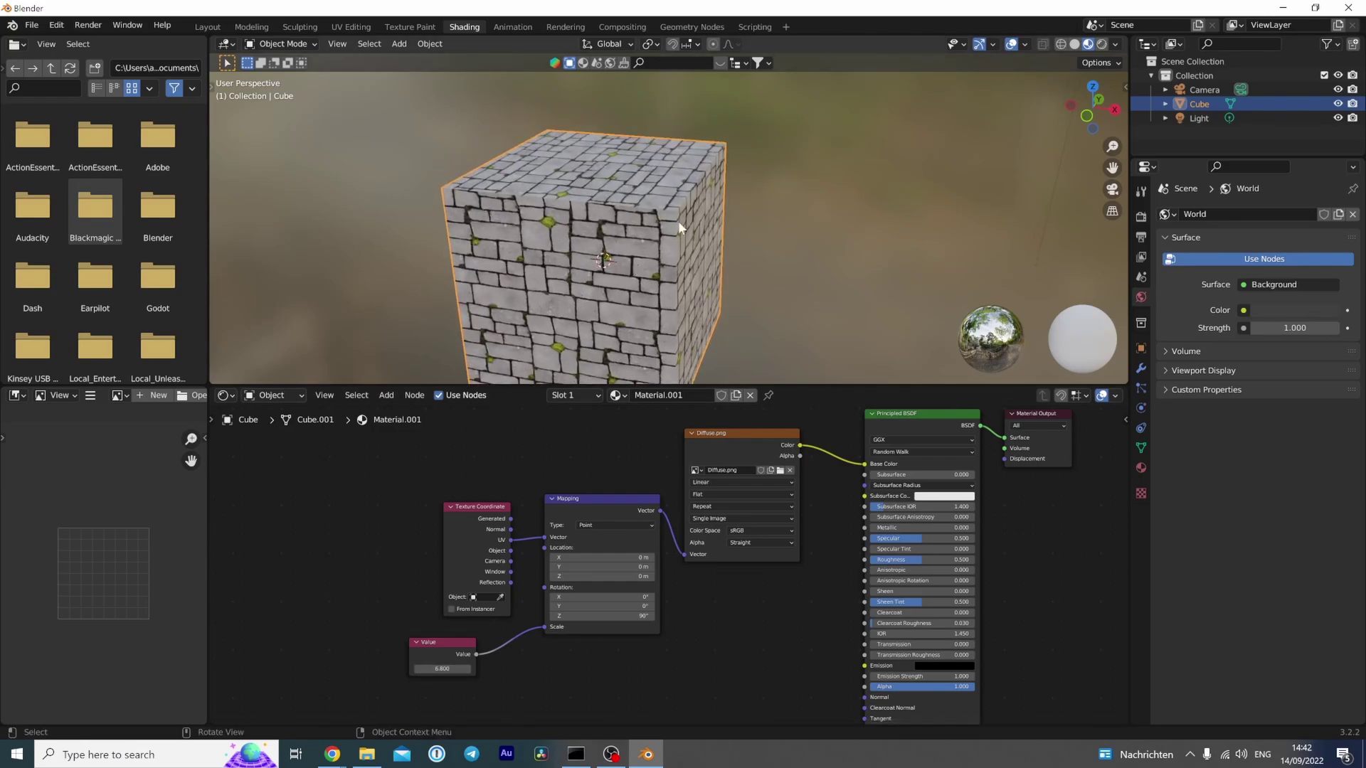
middle_drag(684, 215, 747, 246)
scroll(680, 238, up, 2)
scroll(672, 242, down, 1)
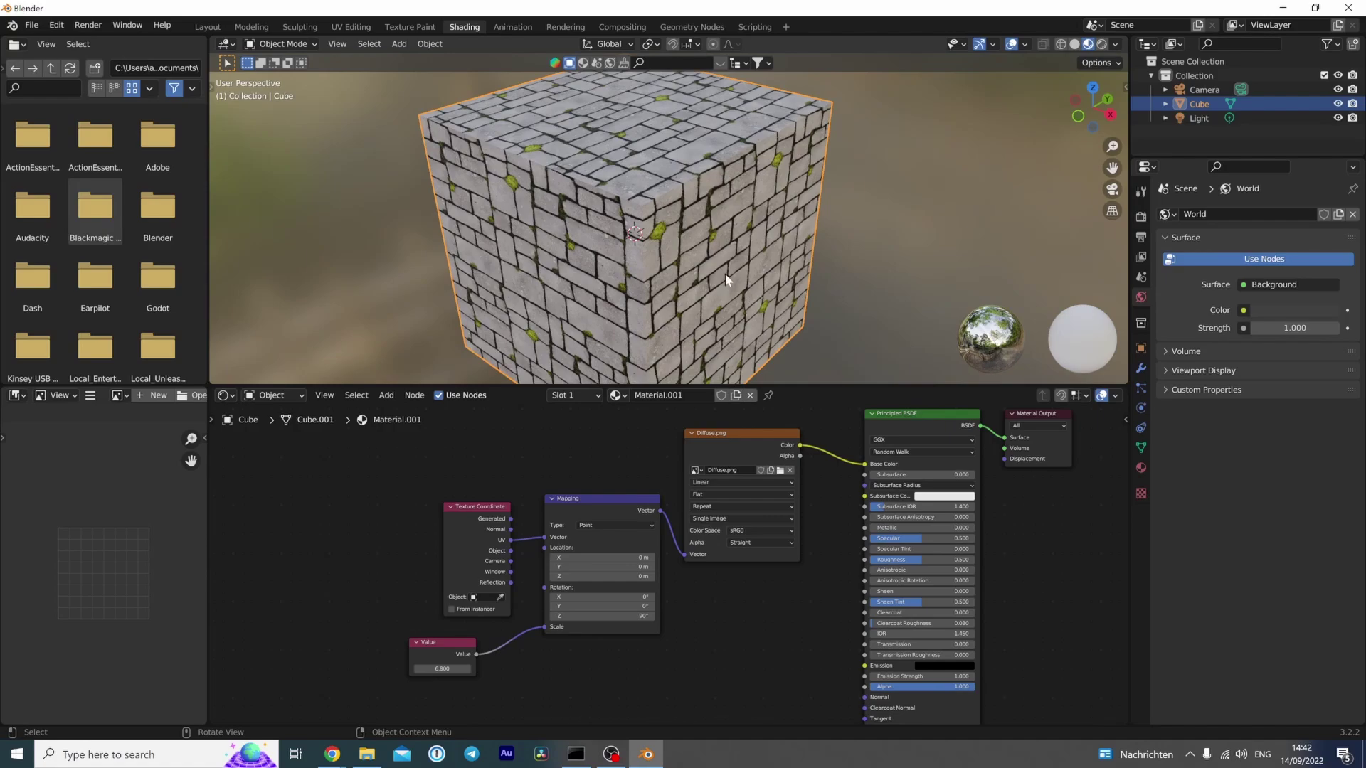
click(375, 684)
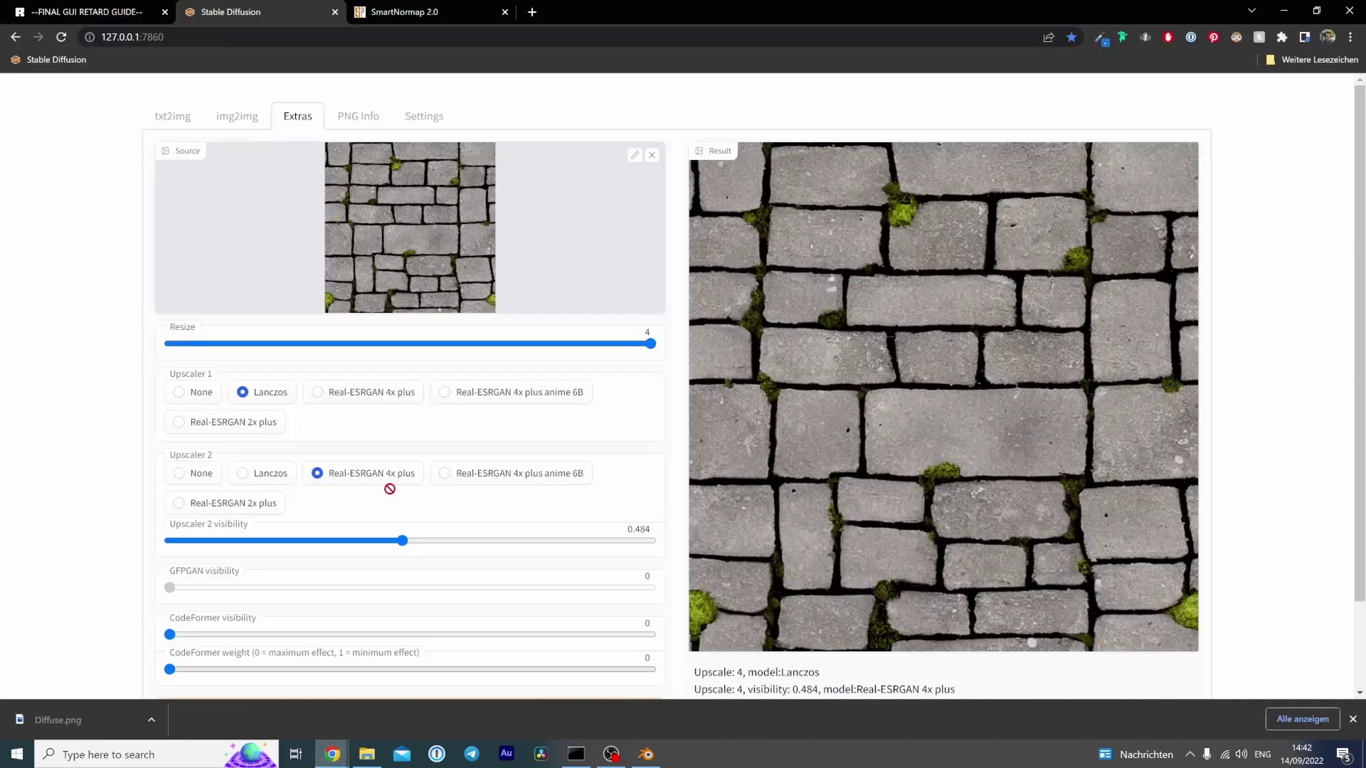
click(441, 14)
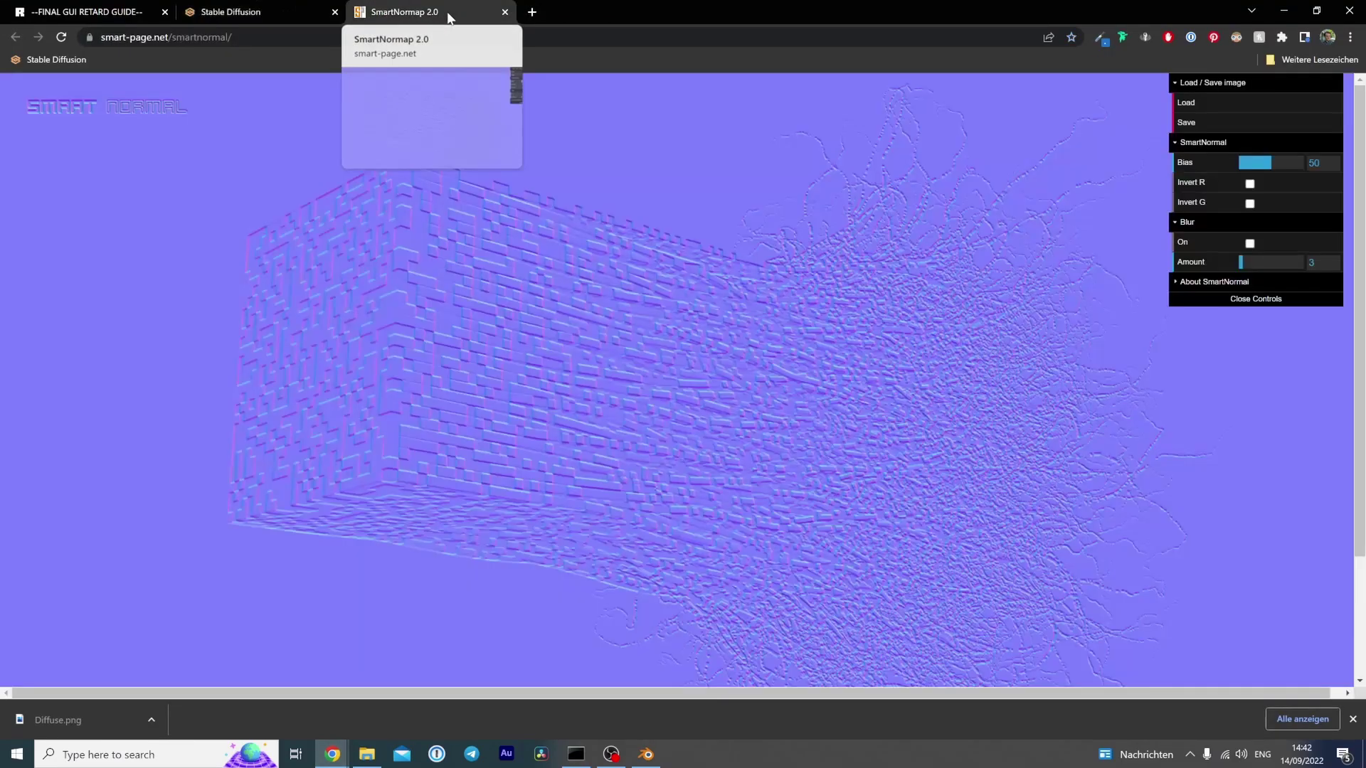
click(1206, 105)
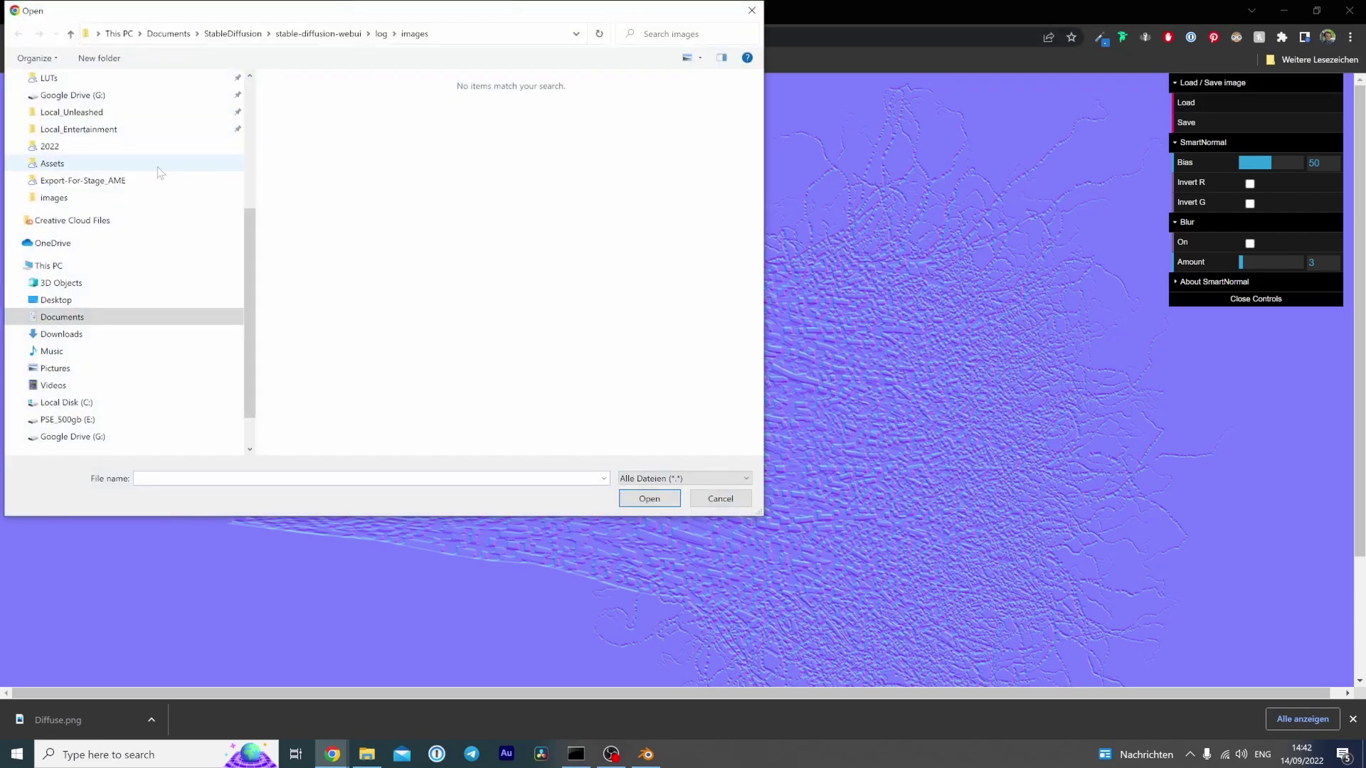
scroll(148, 171, up, 5)
click(153, 123)
click(306, 114)
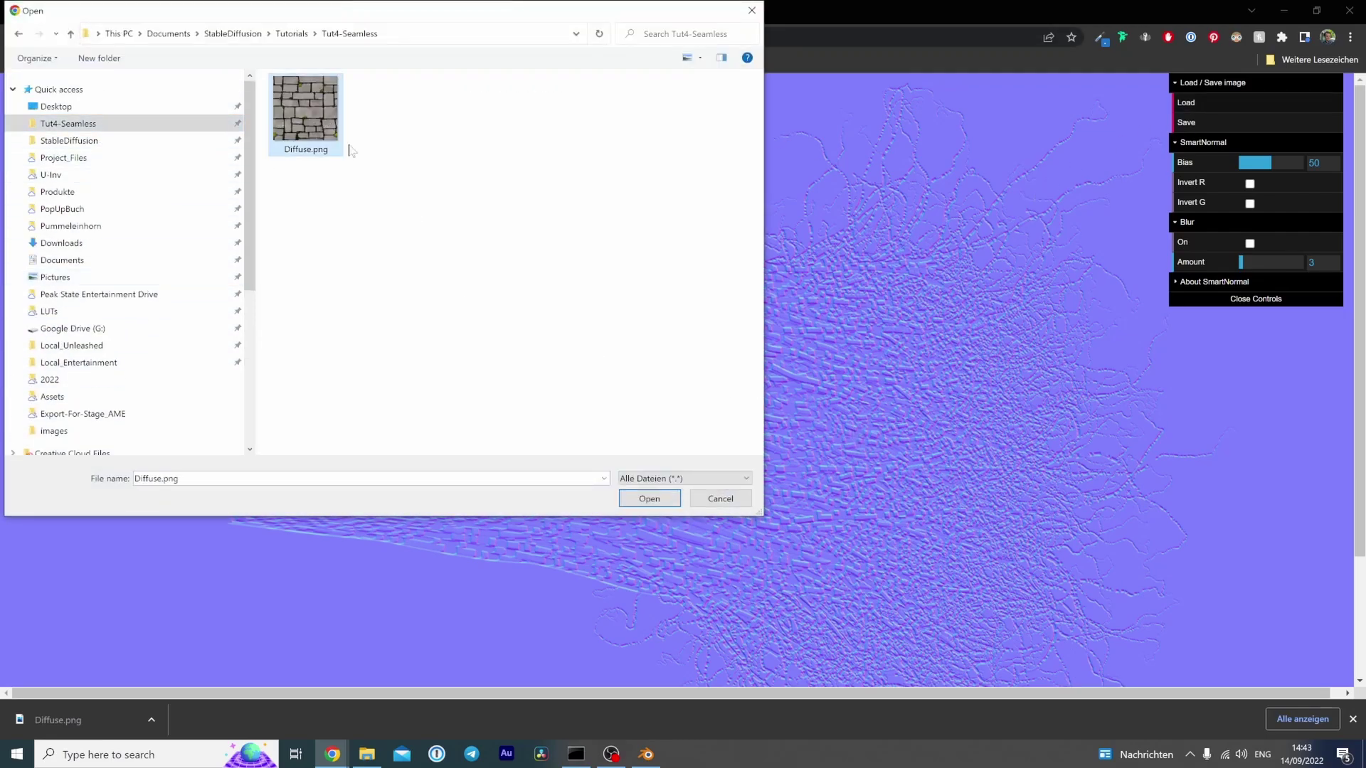
click(648, 498)
scroll(718, 510, down, 8)
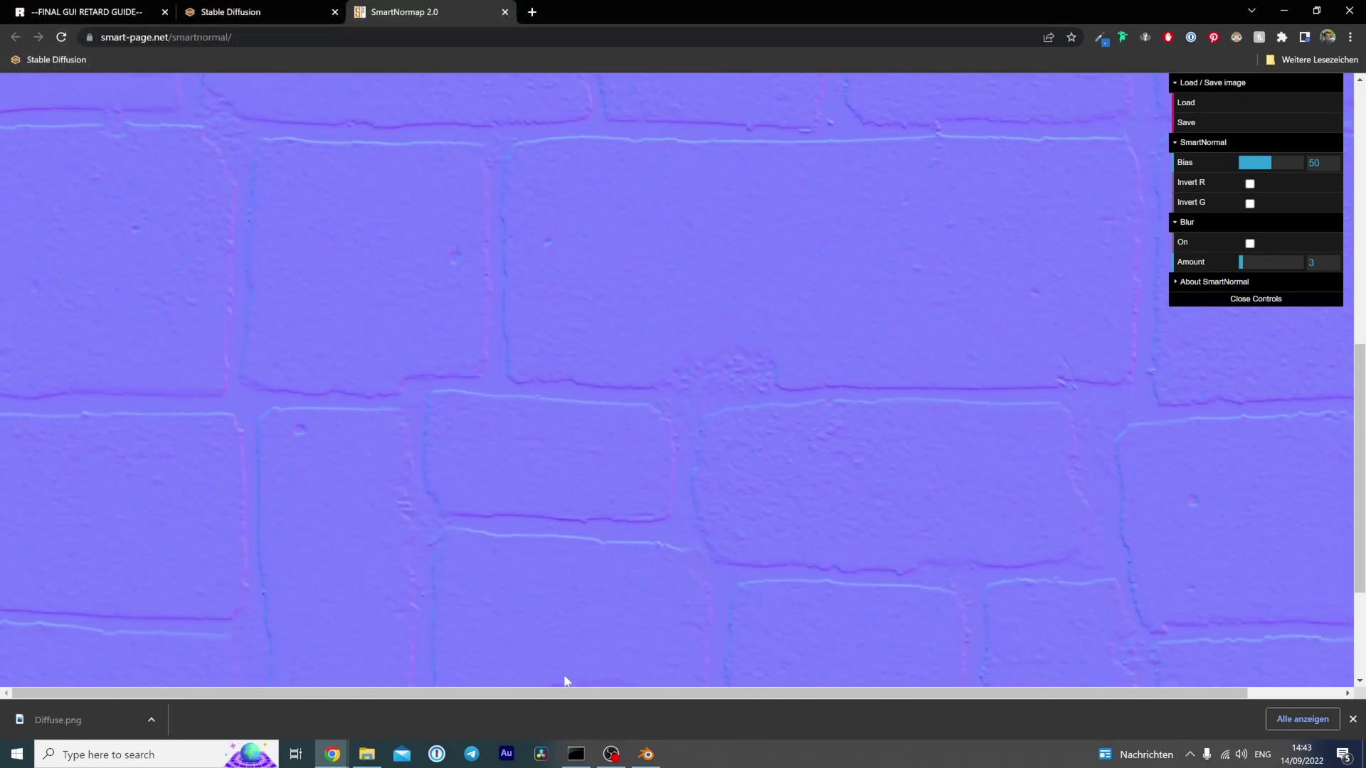
scroll(576, 332, up, 8)
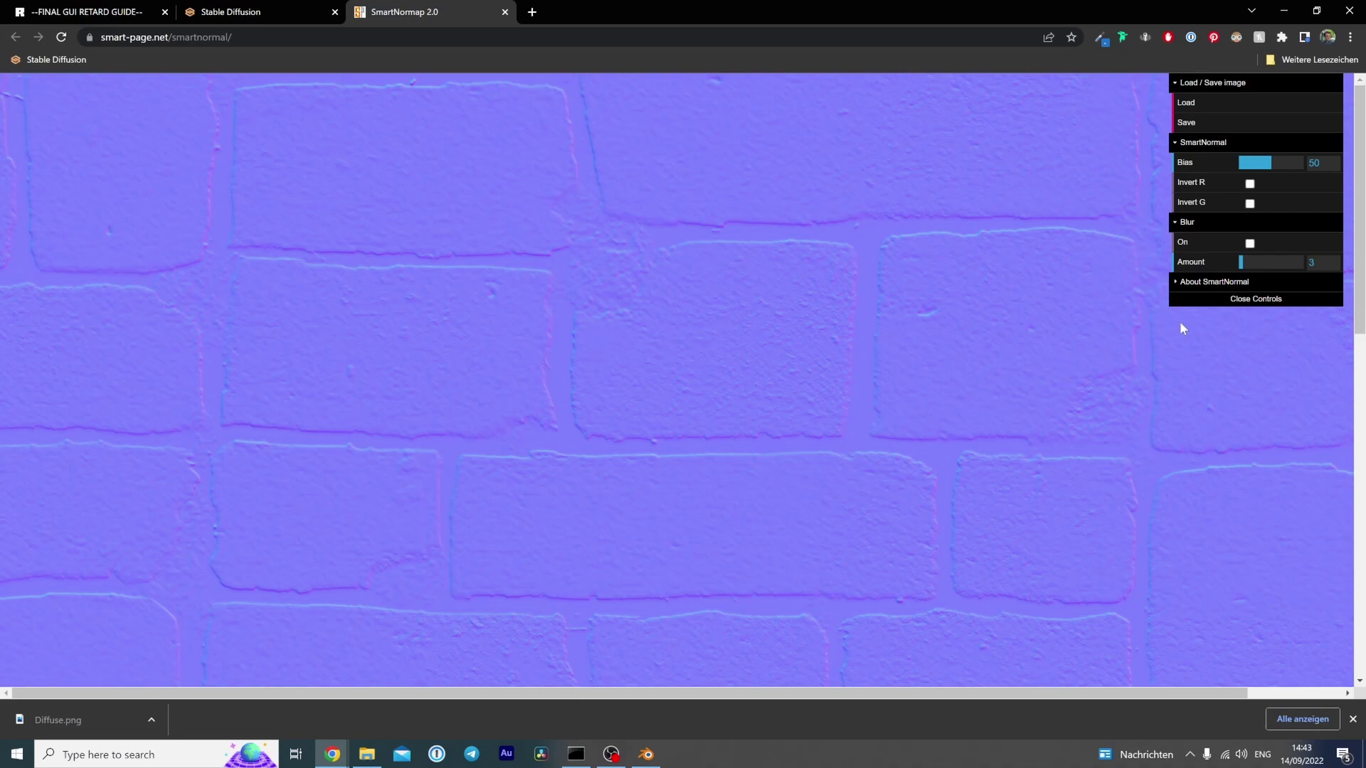
Set the normal map's Blur Amount to 0 and raise Bias to about 77
click(1239, 262)
click(1287, 163)
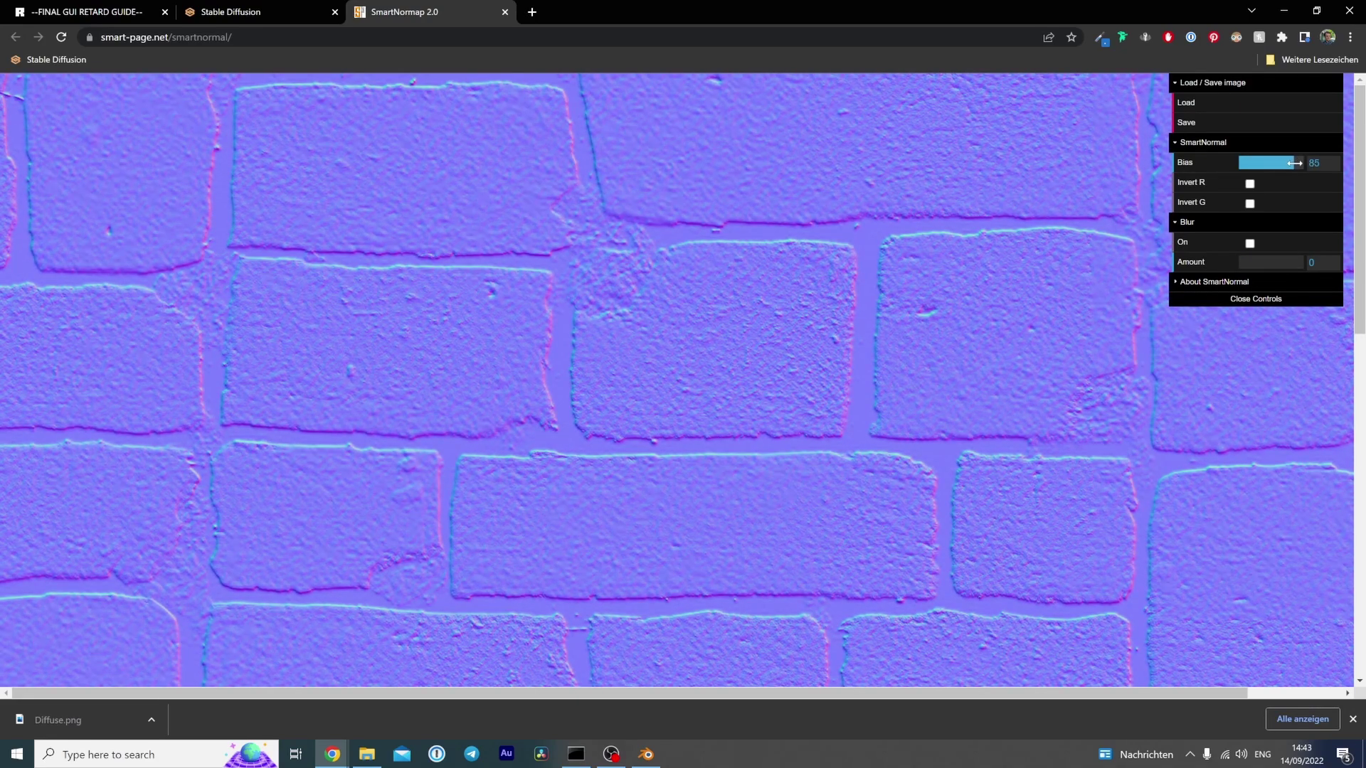
click(1295, 164)
drag(1294, 167, 1290, 168)
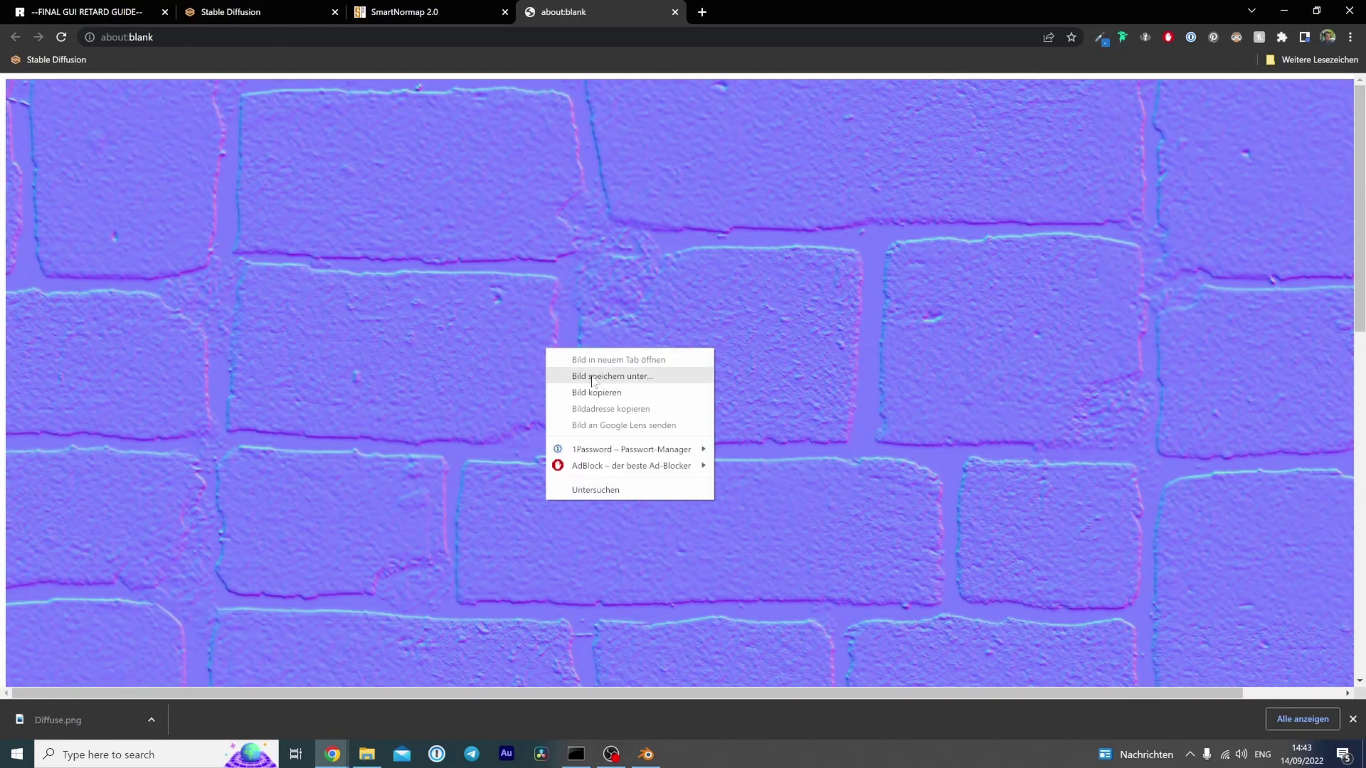
Save the generated normal map image as Normal.png
click(640, 373)
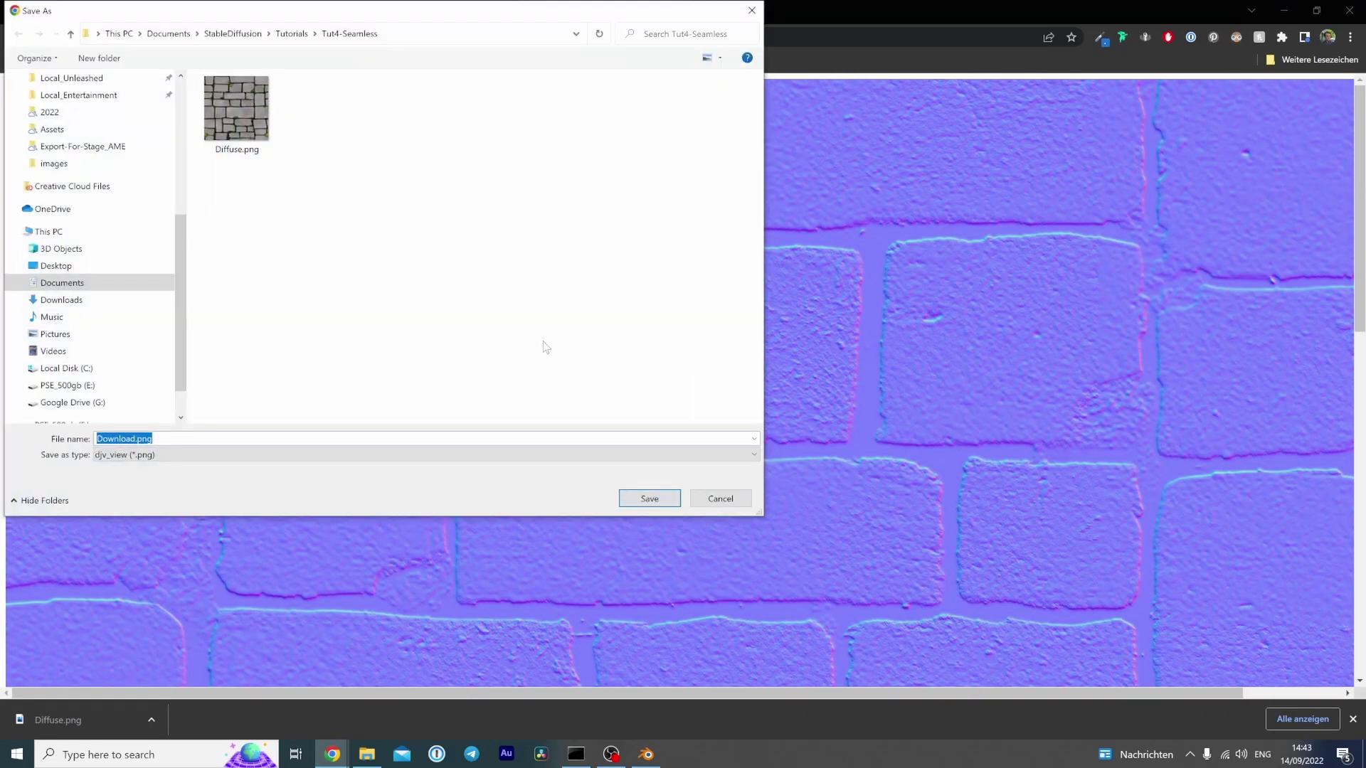
text(Normal)
click(650, 498)
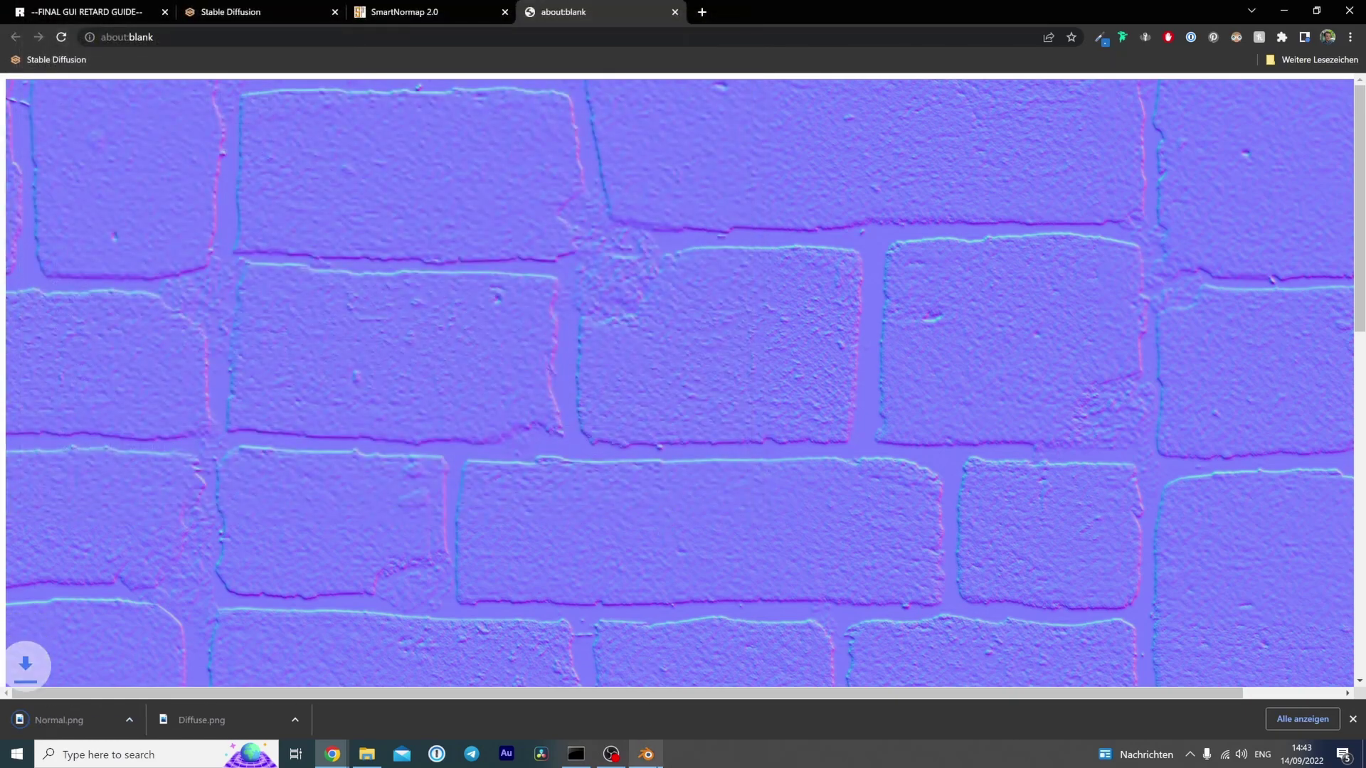
Back in Blender, add an Image Texture node loaded with Normal.png
click(646, 754)
middle_drag(761, 651, 709, 545)
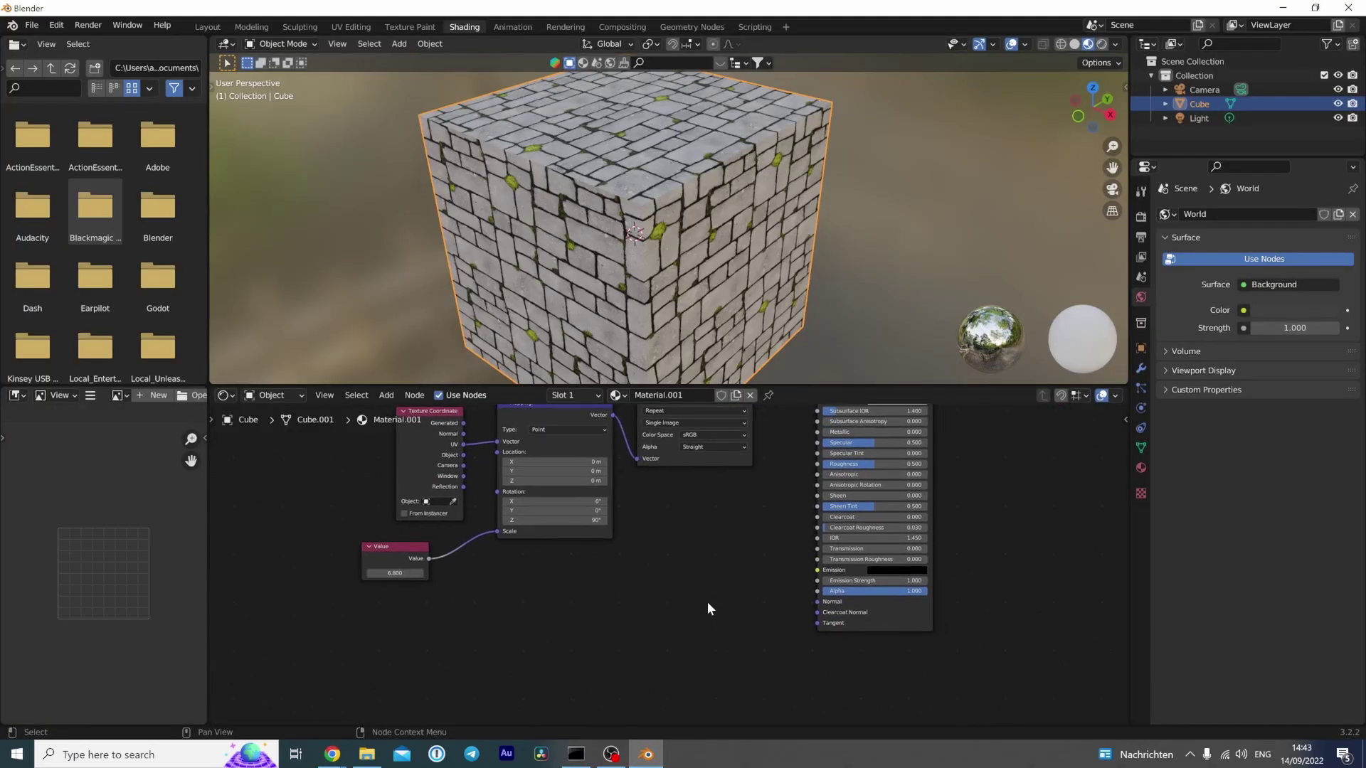
key(shift+a)
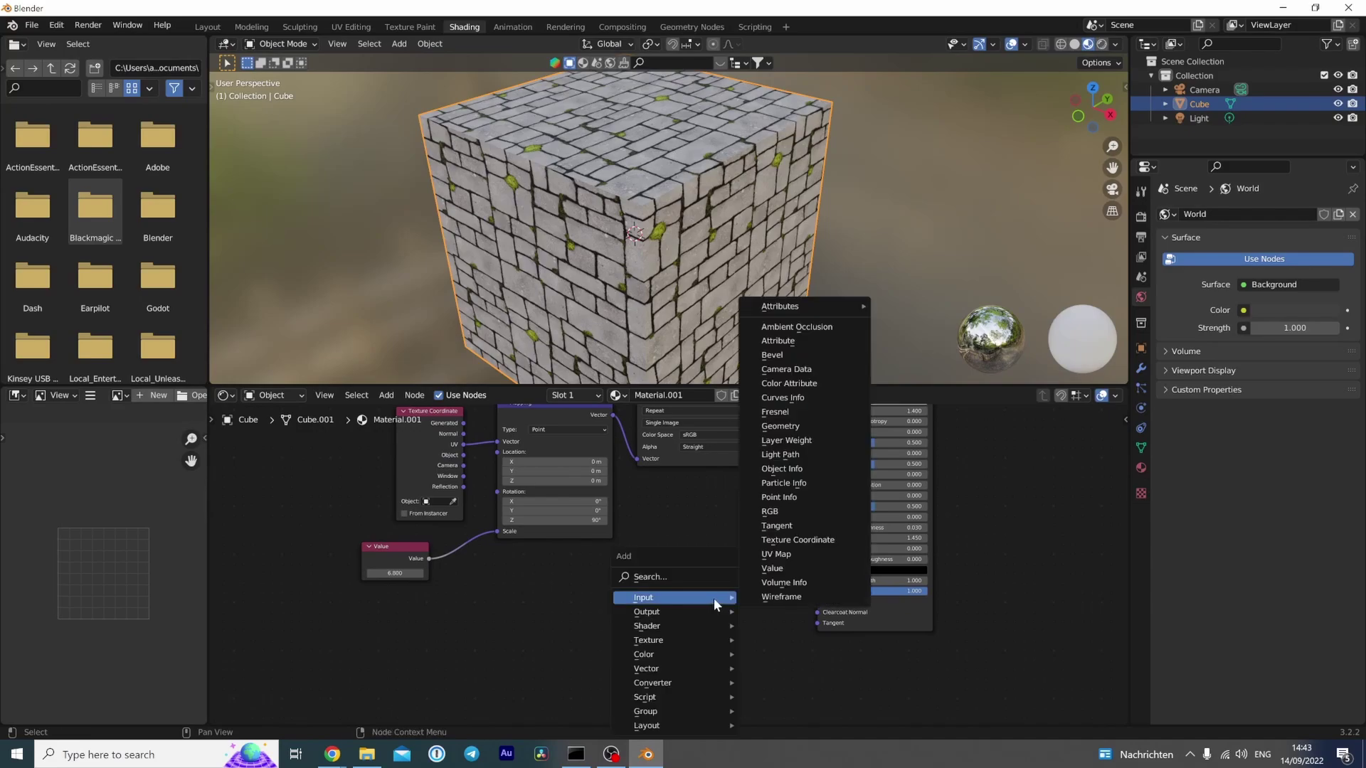
click(714, 577)
text(image)
key(Return)
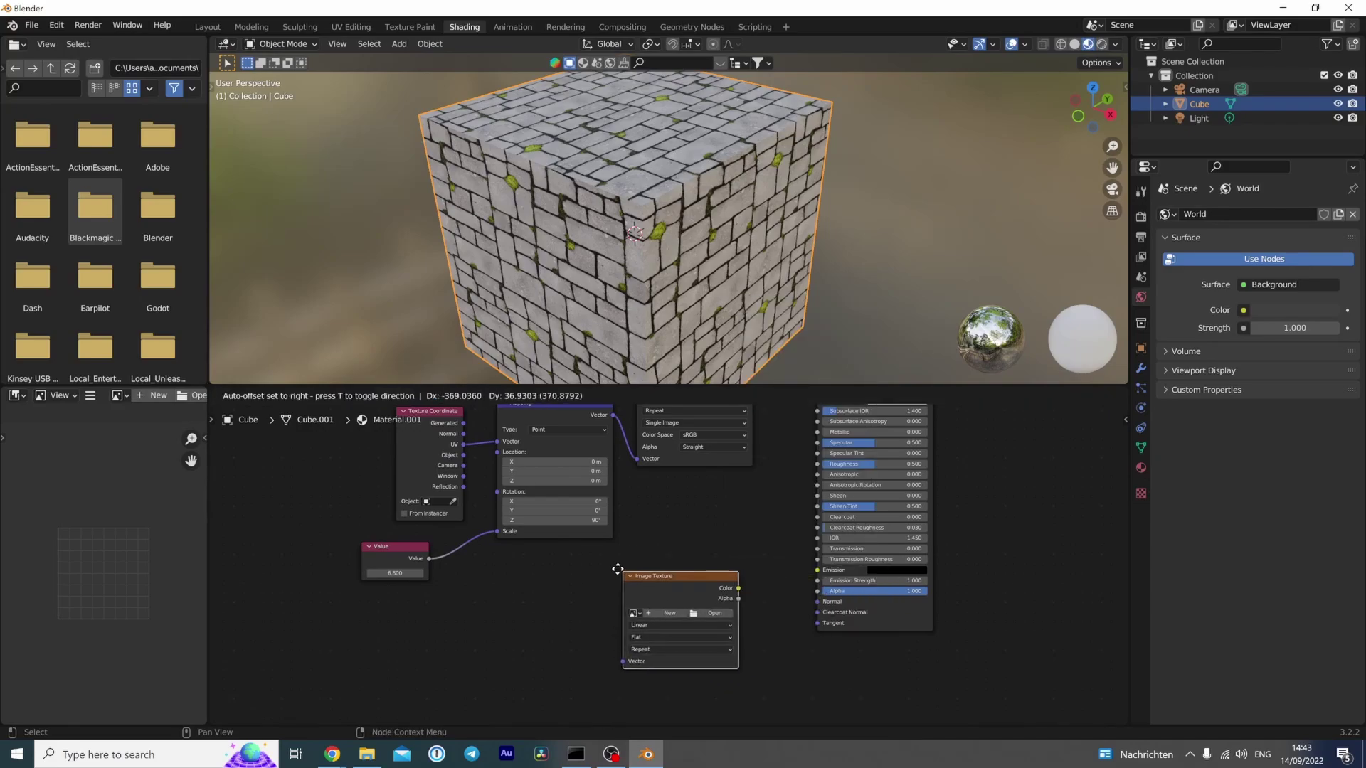
click(694, 613)
click(701, 611)
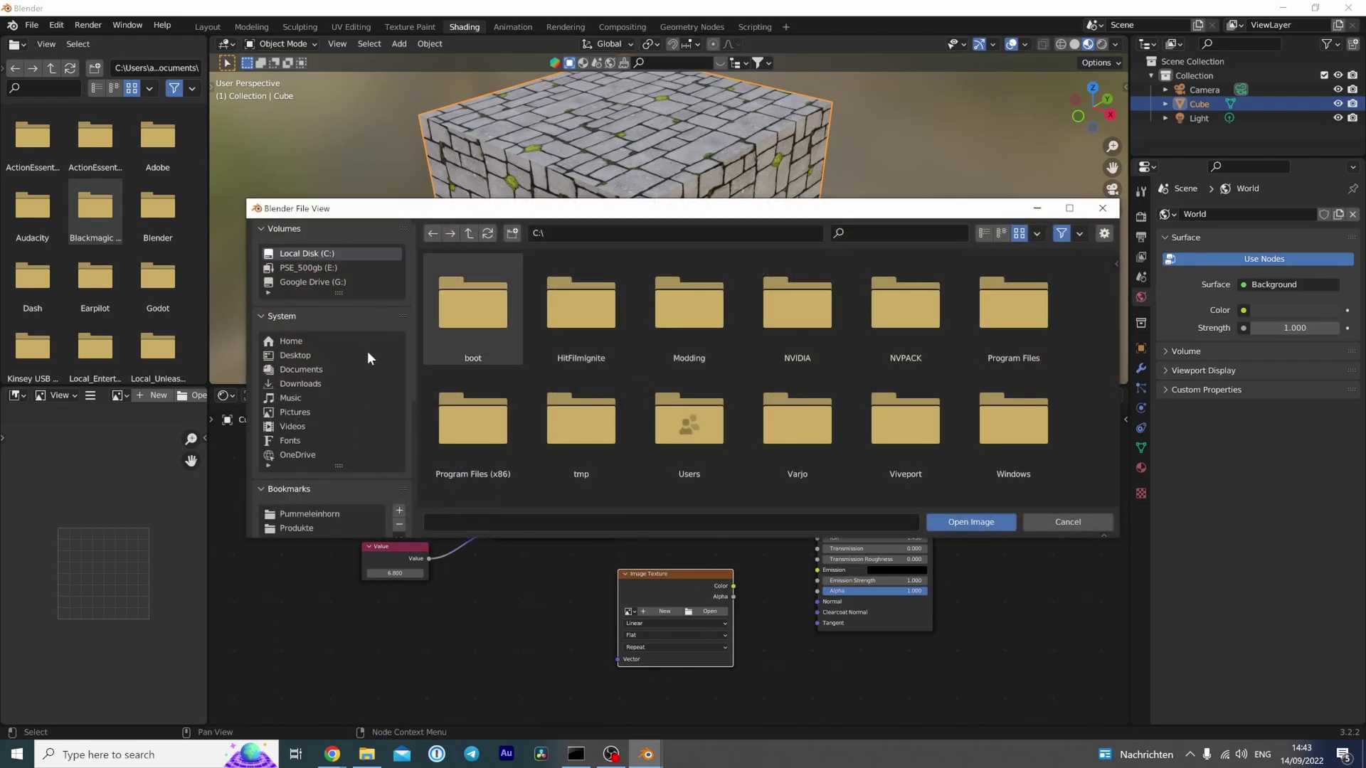
scroll(355, 399, down, 5)
click(324, 473)
click(580, 302)
click(971, 521)
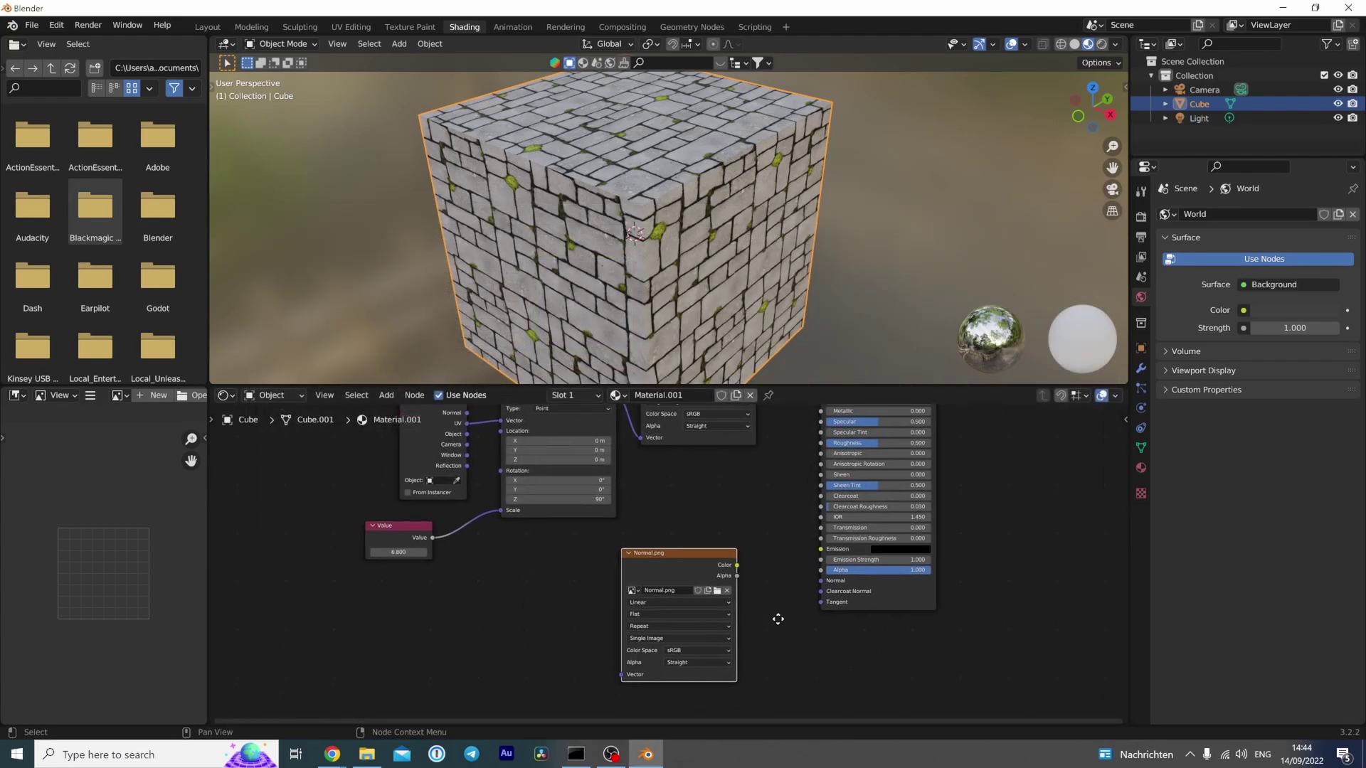
Set the Normal.png texture's color space to Non-Color and tidy the node layout
scroll(756, 564, up, 3)
click(736, 559)
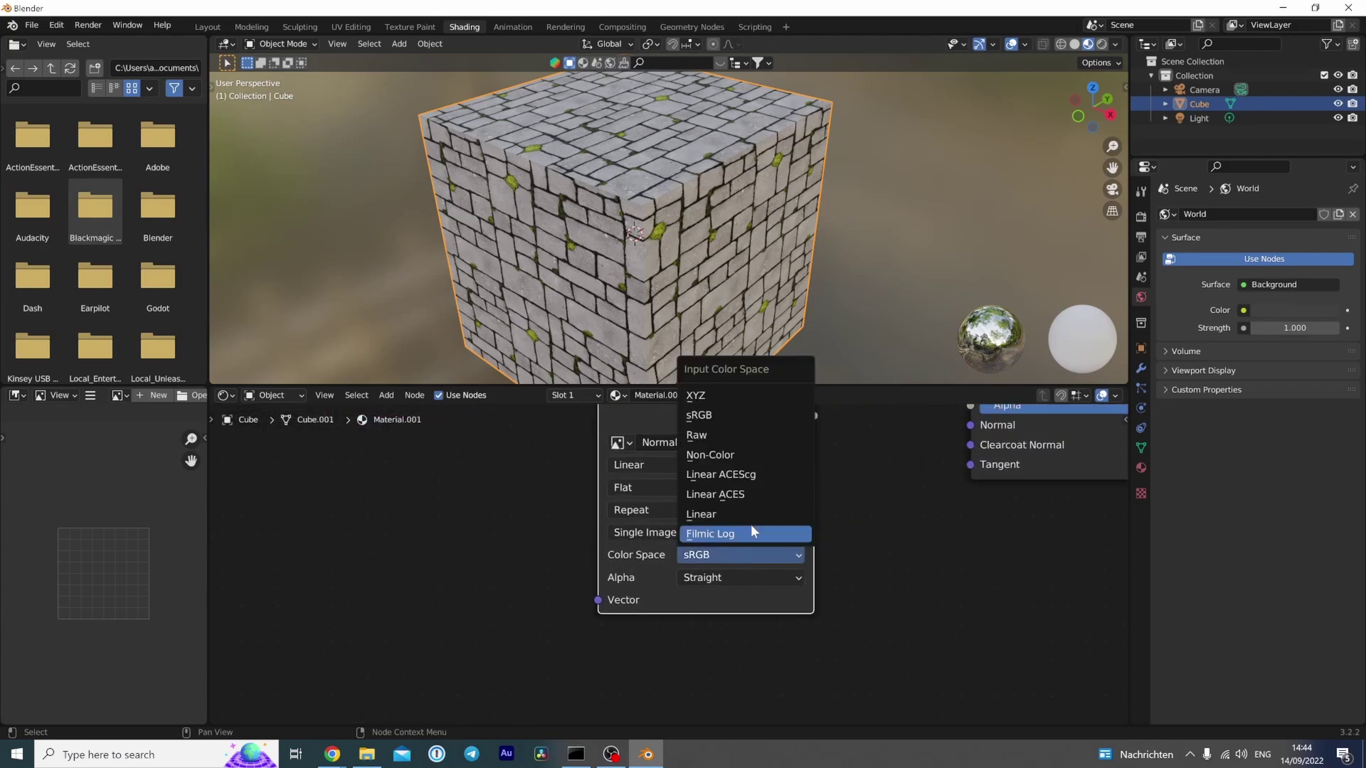
click(748, 454)
scroll(894, 546, down, 5)
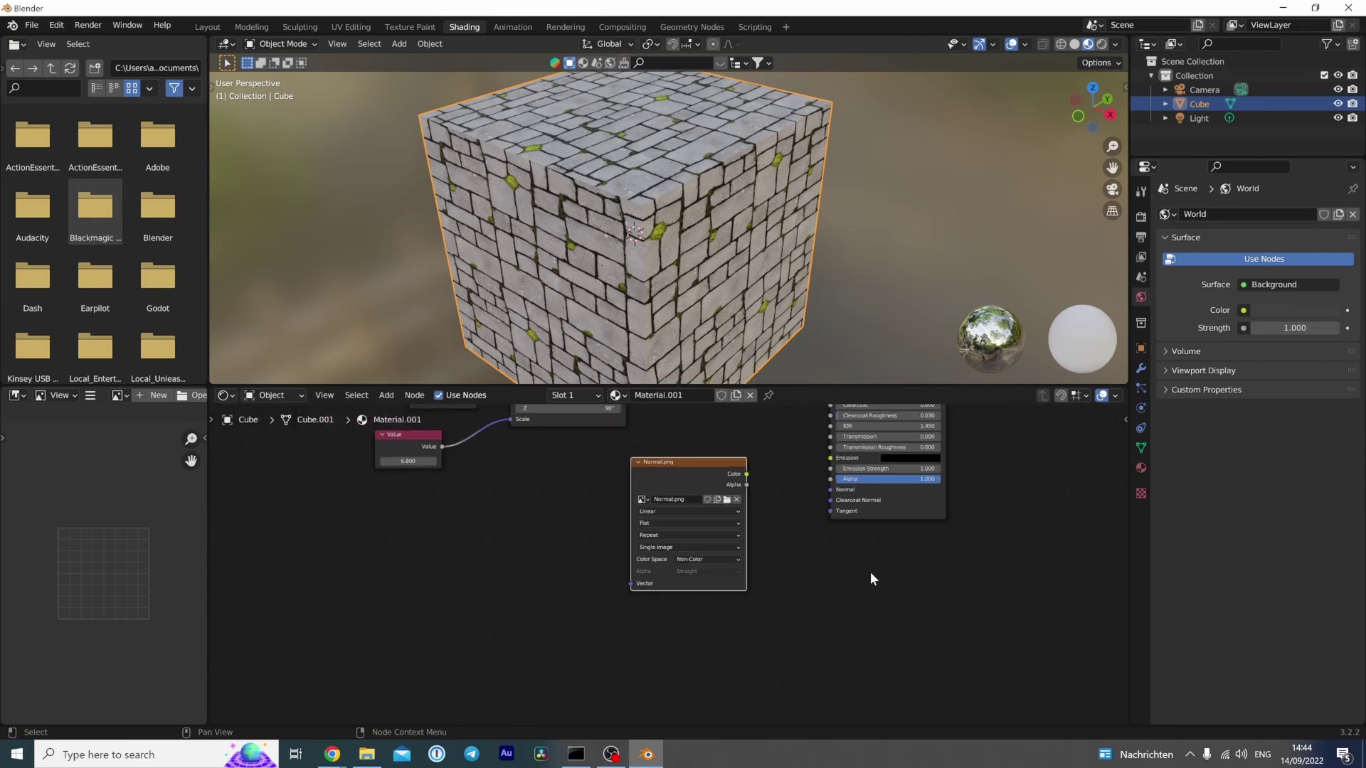
middle_drag(862, 575, 525, 587)
drag(615, 435, 617, 655)
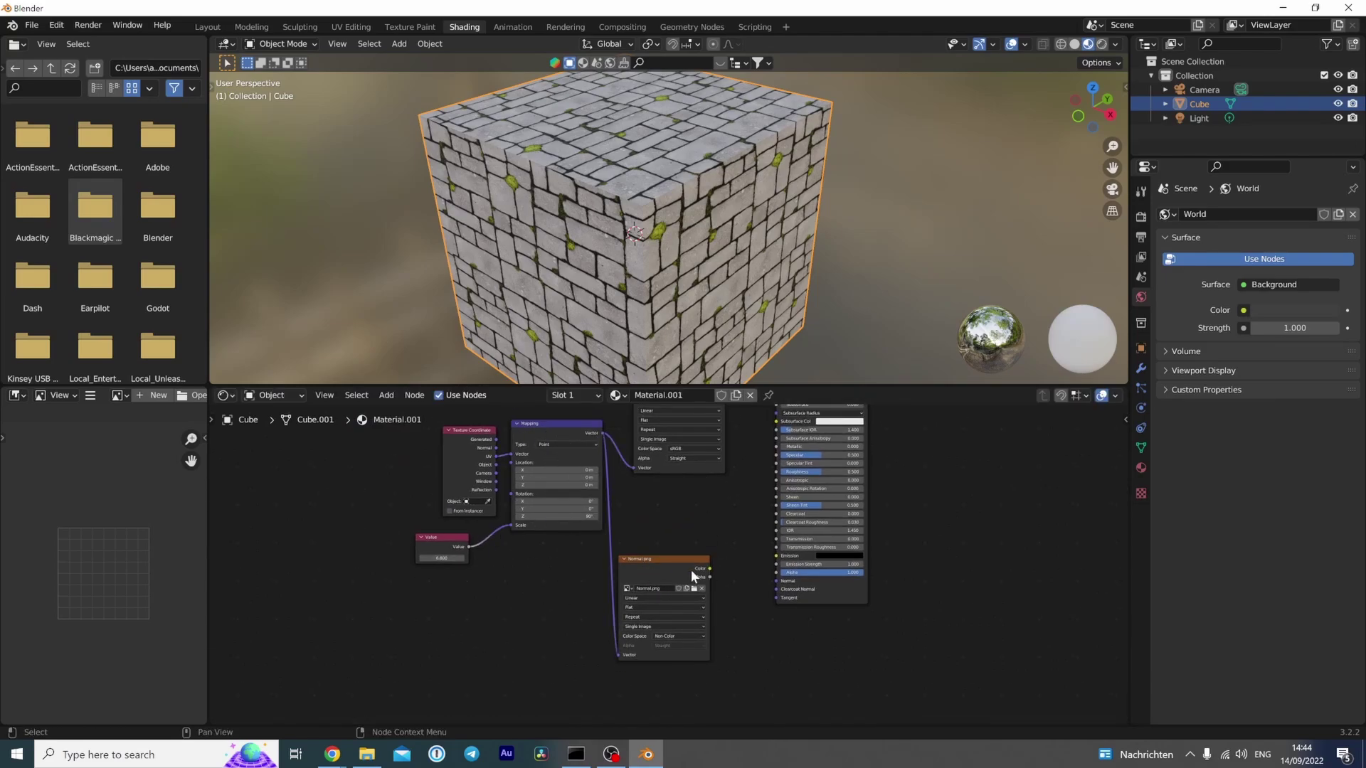
middle_drag(689, 565, 602, 602)
drag(601, 601, 674, 627)
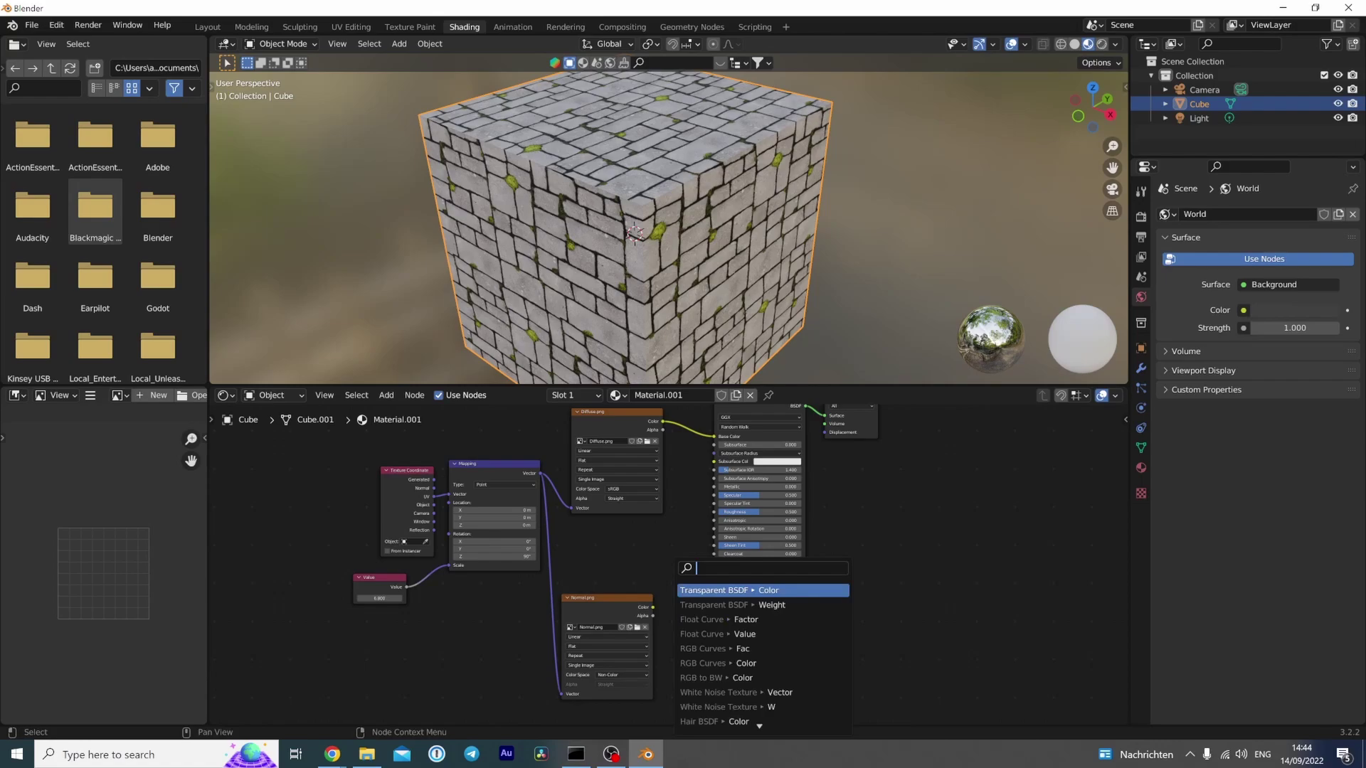
Add a Normal Map node after the image and link it to the Principled BSDF Normal
text(normal)
click(753, 662)
click(759, 699)
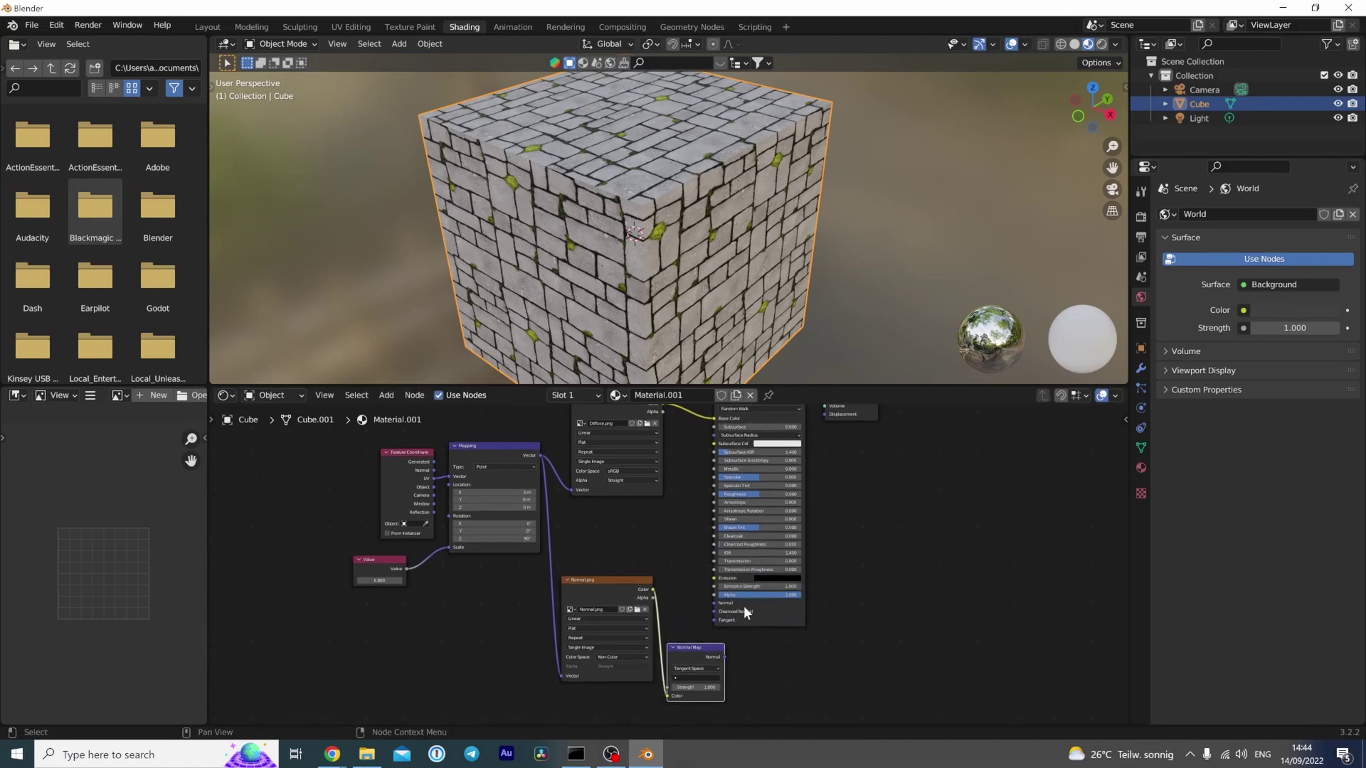
drag(727, 653, 715, 605)
scroll(851, 595, down, 4)
drag(846, 521, 747, 631)
scroll(732, 661, up, 4)
middle_drag(732, 673, 788, 531)
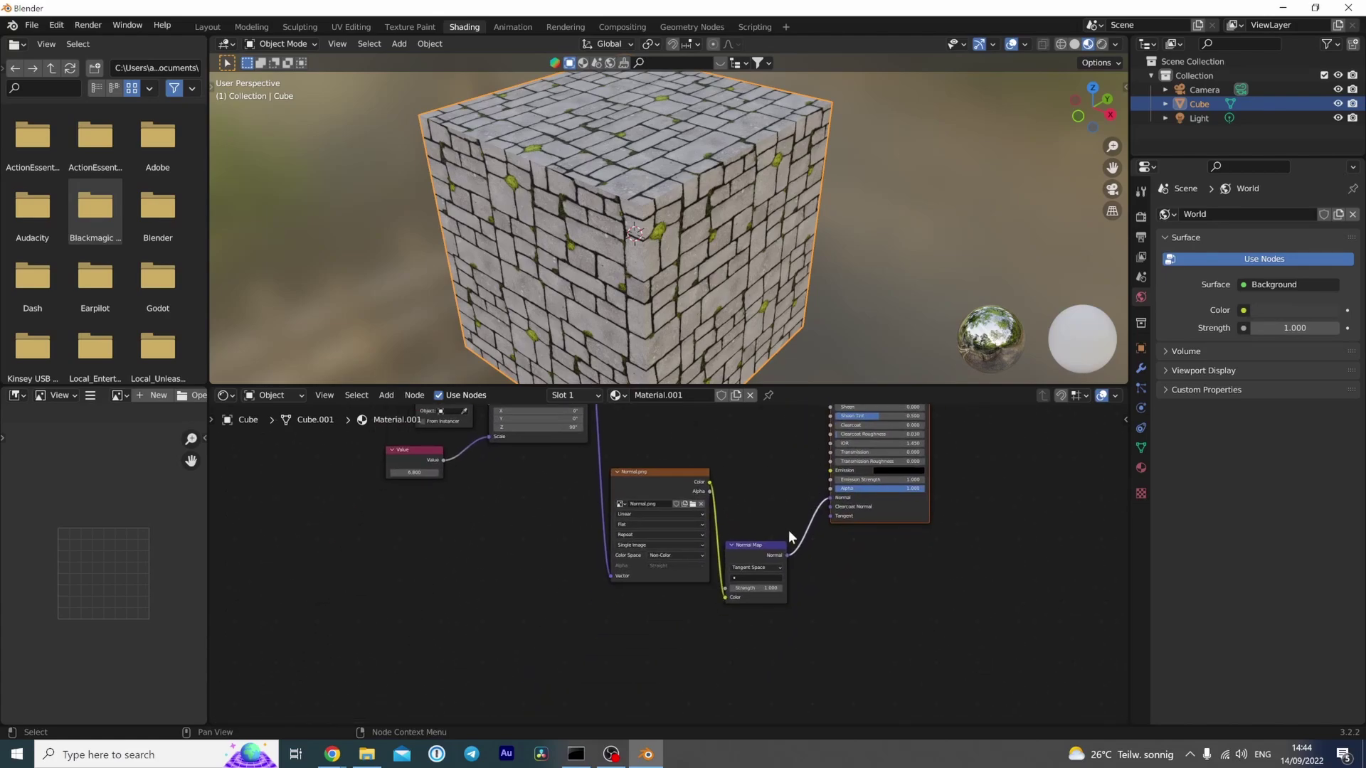
Raise the Normal Map strength to 6 for deeper relief
middle_drag(750, 318, 787, 212)
scroll(767, 253, up, 5)
drag(762, 525, 832, 525)
middle_drag(744, 301, 842, 207)
drag(763, 528, 783, 528)
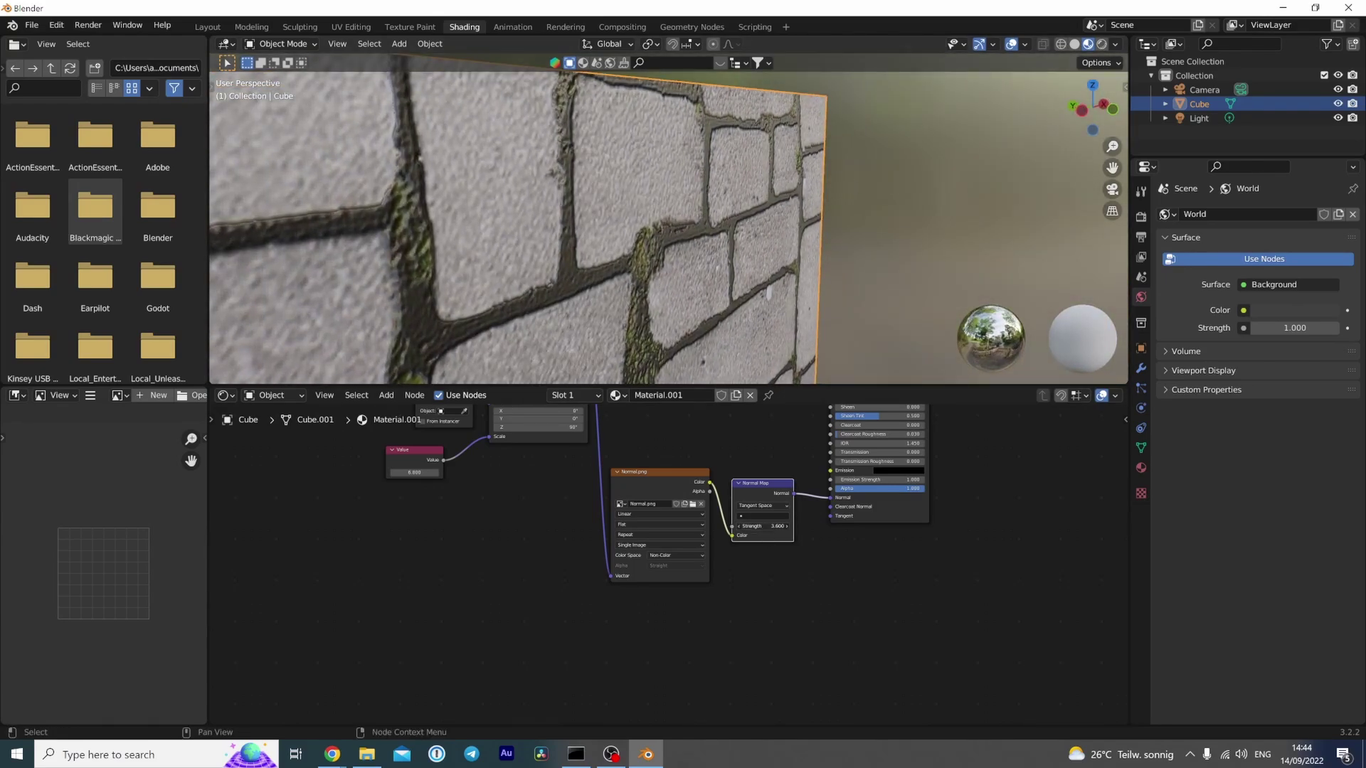
click(763, 527)
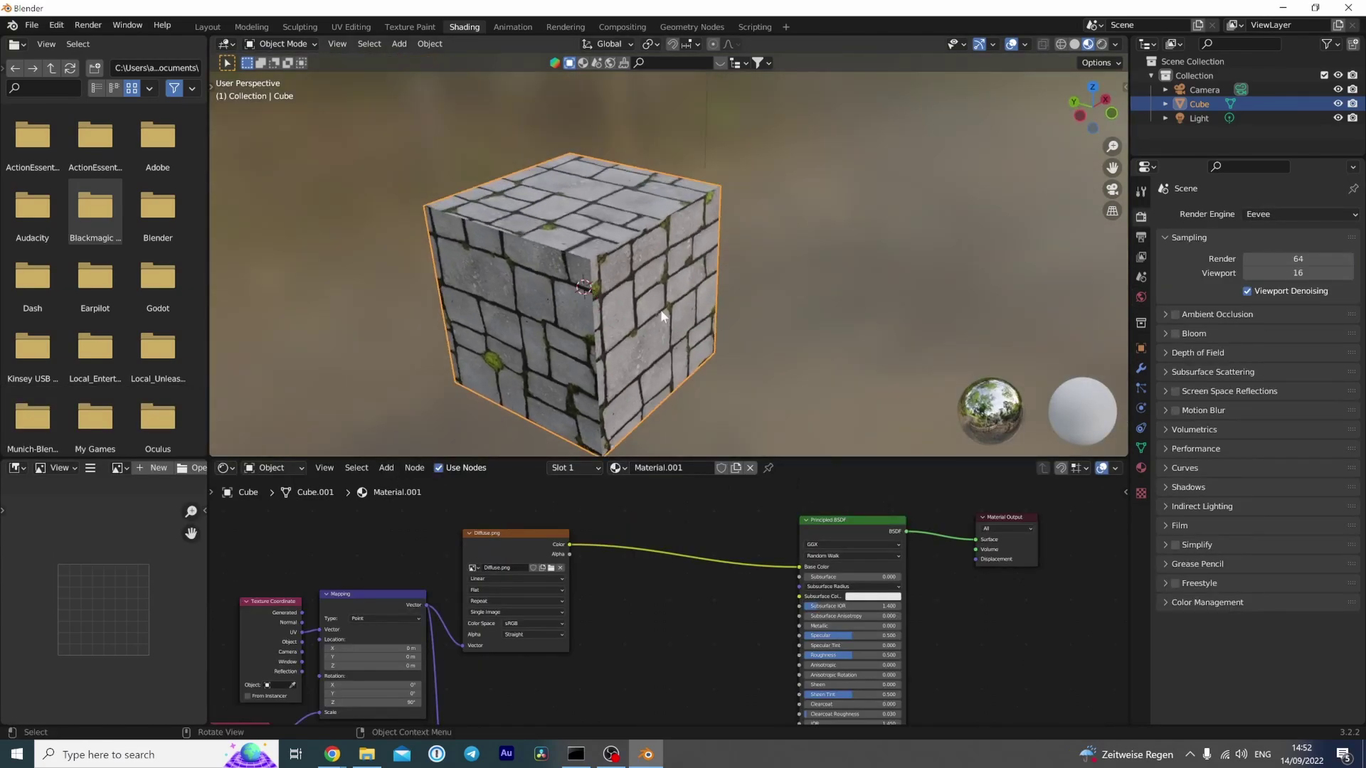
scroll(660, 309, up, 5)
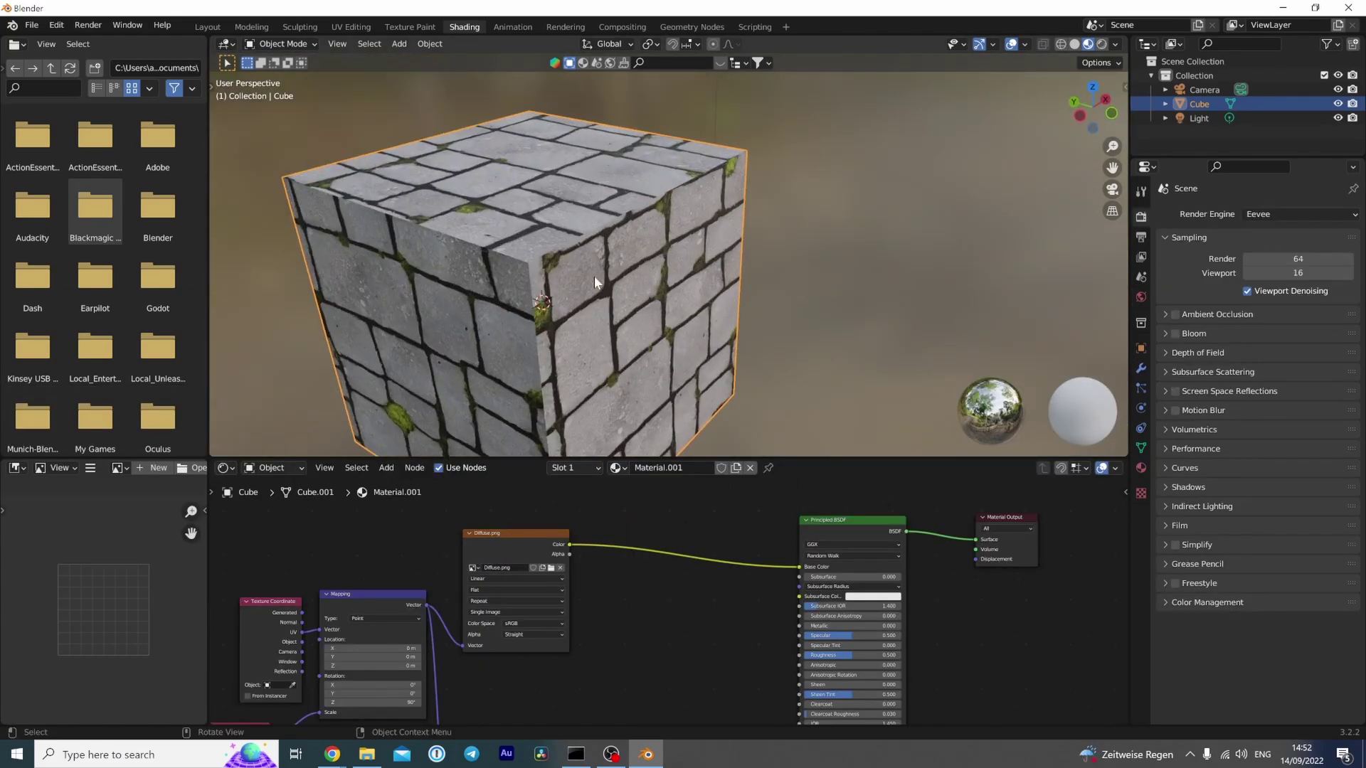
middle_drag(635, 330, 671, 250)
scroll(661, 260, up, 6)
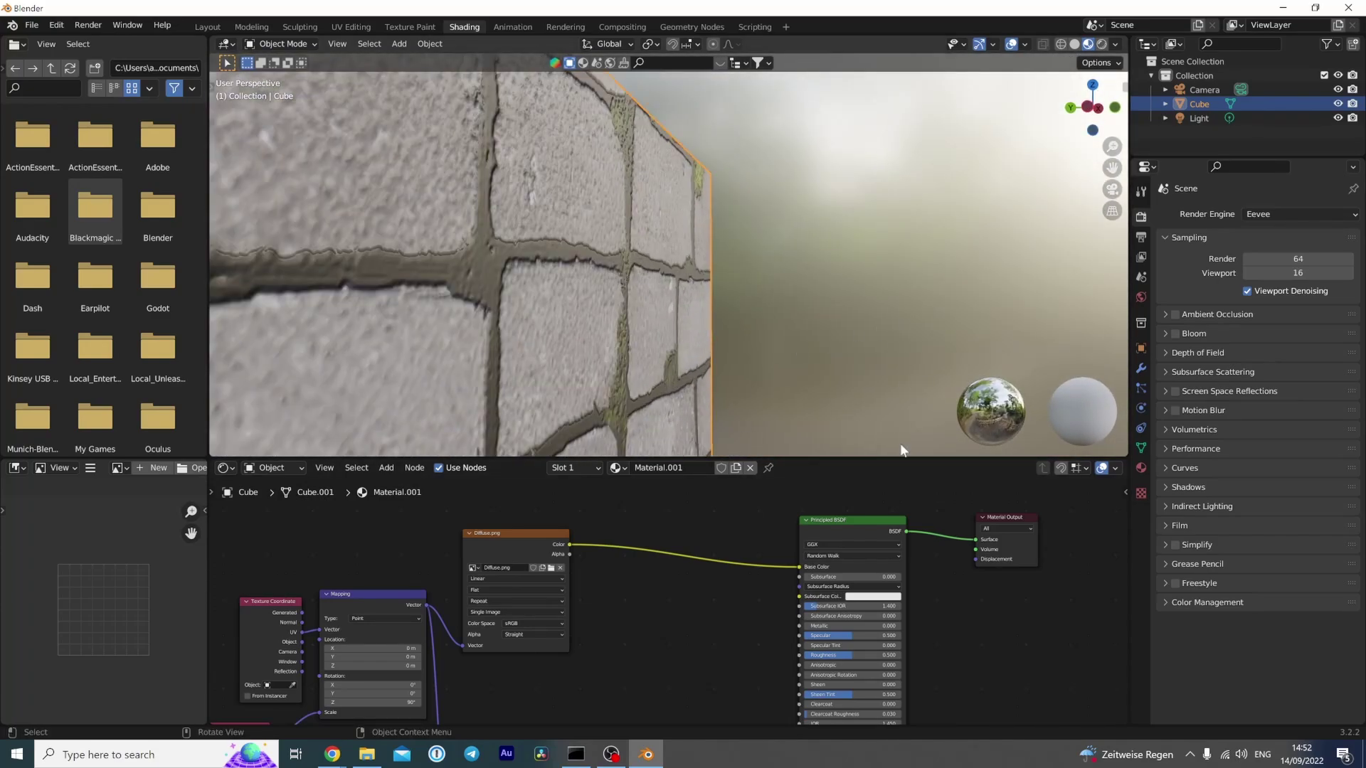
middle_drag(647, 276, 614, 308)
middle_drag(747, 265, 718, 355)
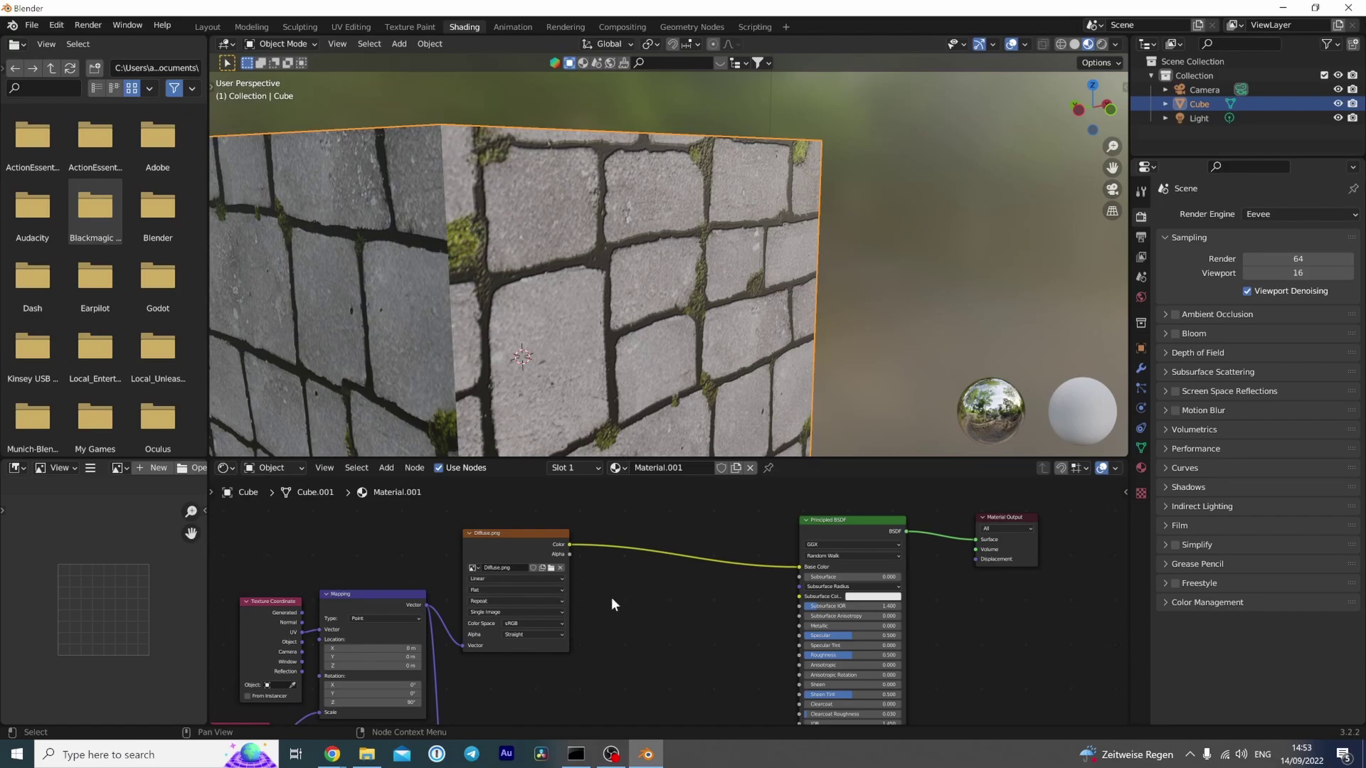
middle_drag(678, 427, 698, 314)
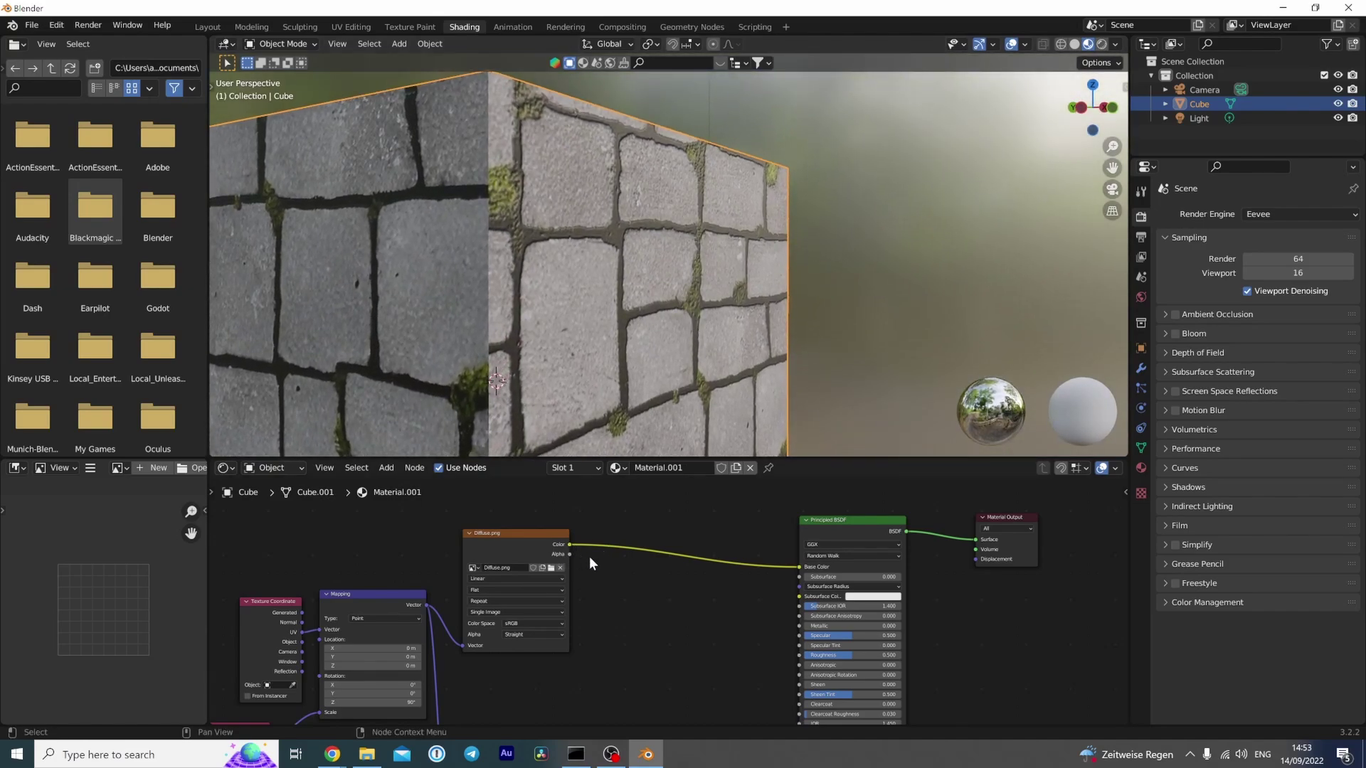
Add a ColorRamp fed by the Diffuse.png colour and preview its result on the cube
key(shift+a)
text(colo)
key(Return)
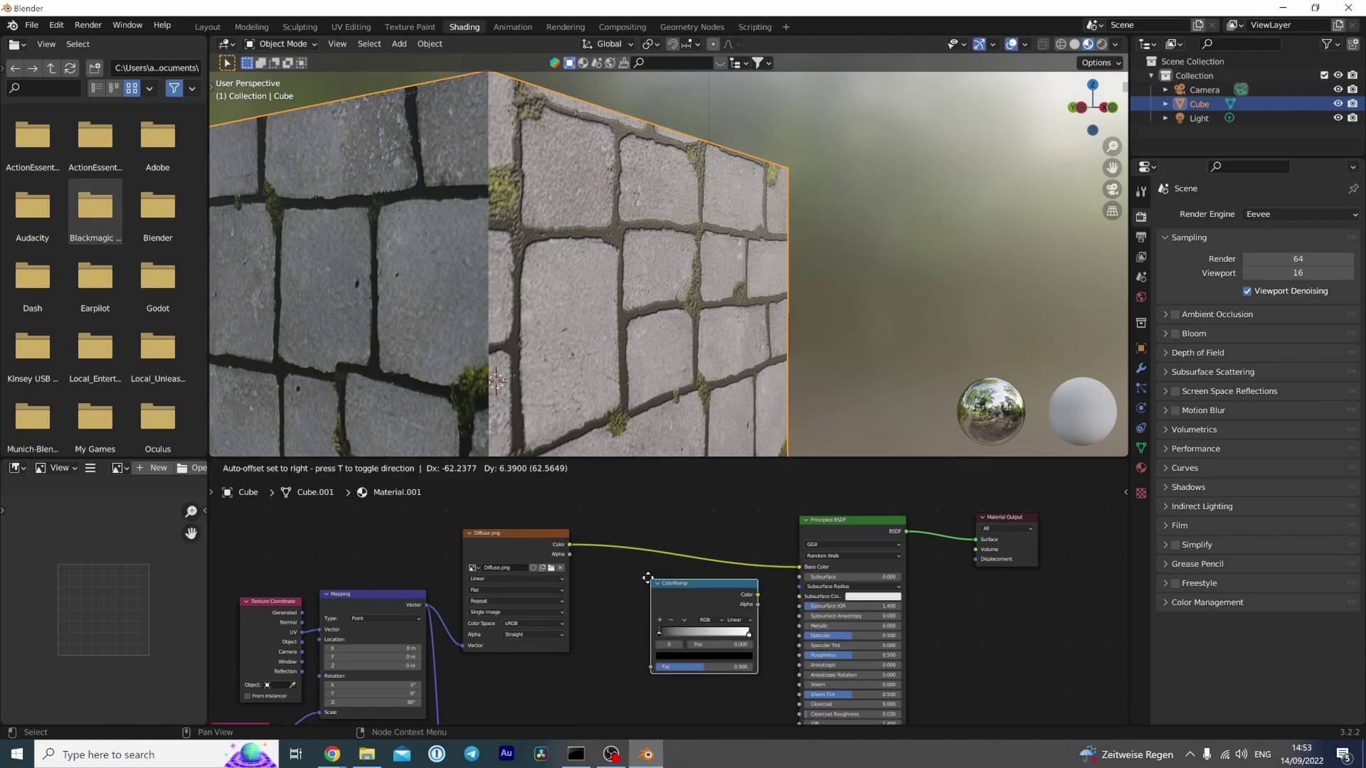
click(694, 591)
drag(570, 544, 650, 666)
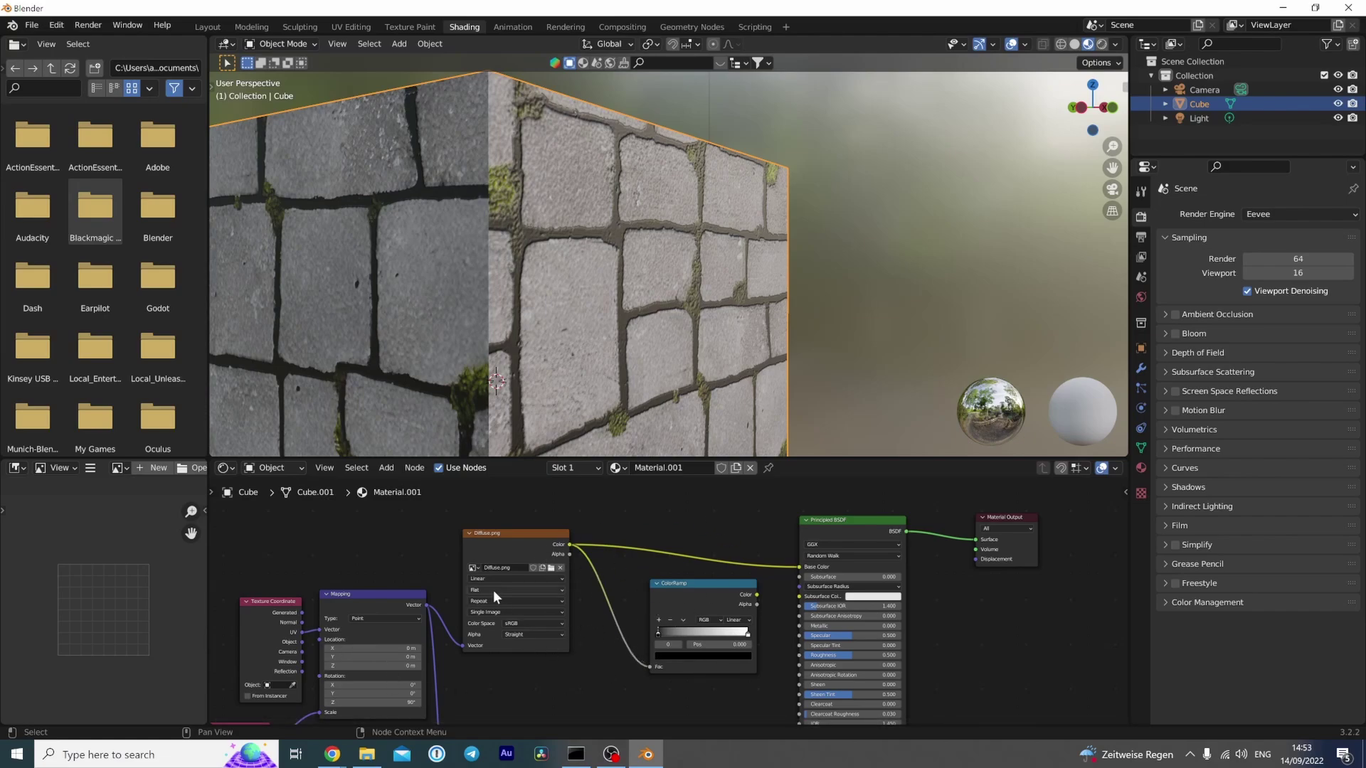
click(717, 623)
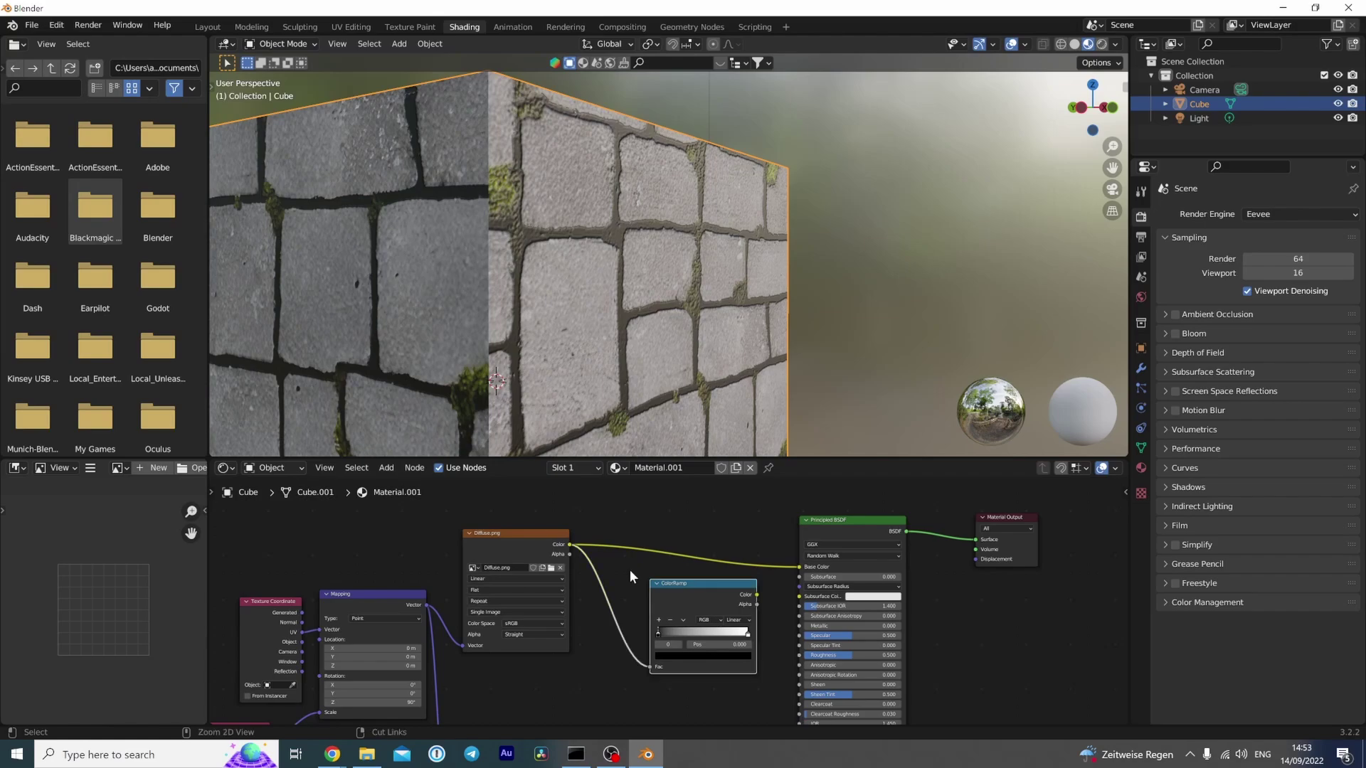
ctrl+shift+click(693, 596)
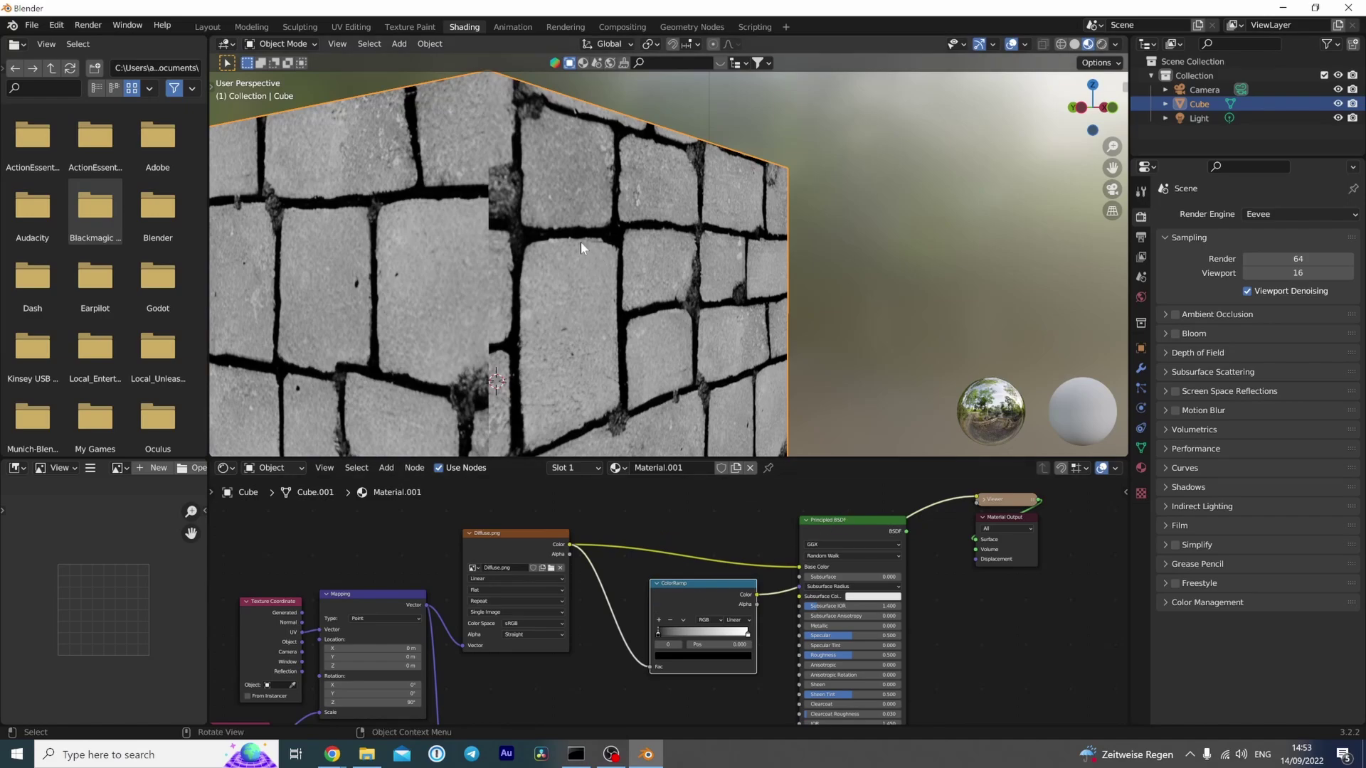
Drive the Principled BSDF Roughness from the ColorRamp and restore the full shader output
scroll(693, 658, up, 2)
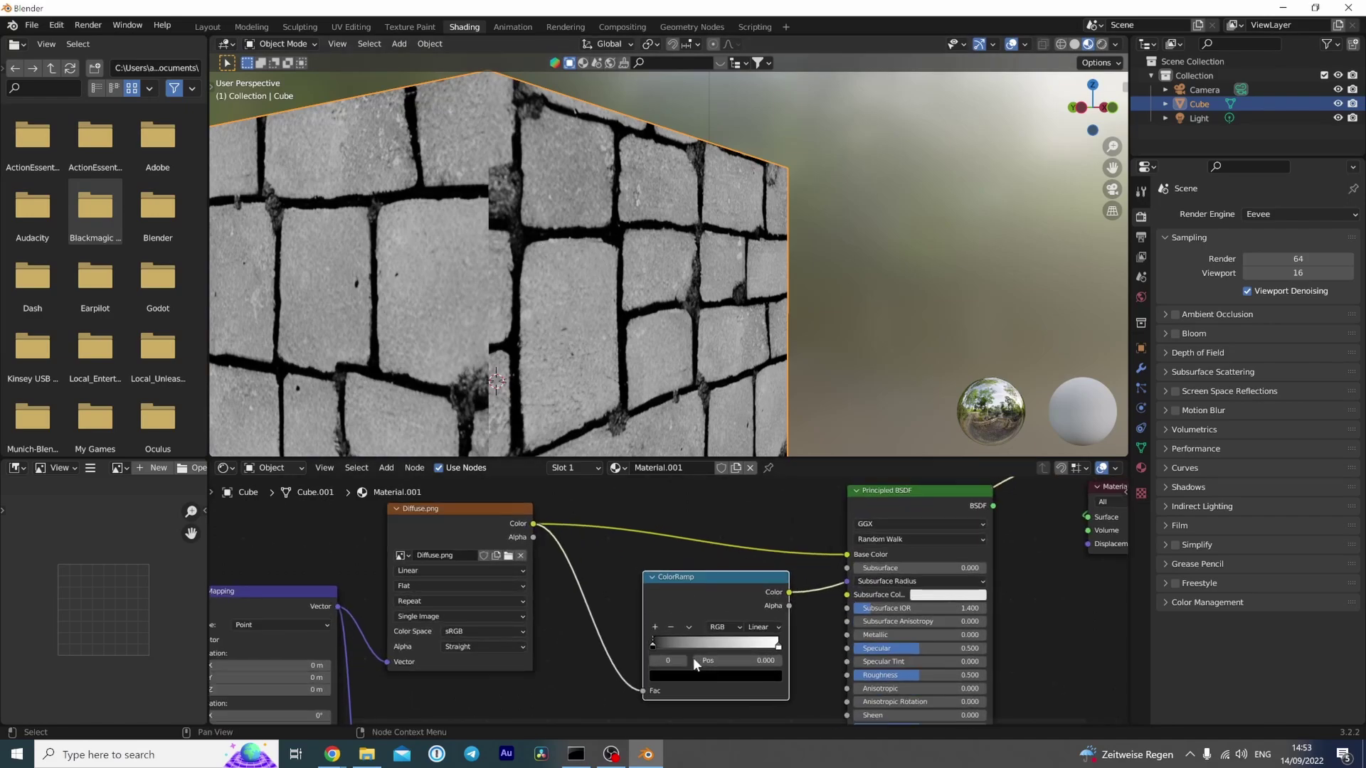
drag(693, 657, 650, 657)
drag(746, 592, 847, 674)
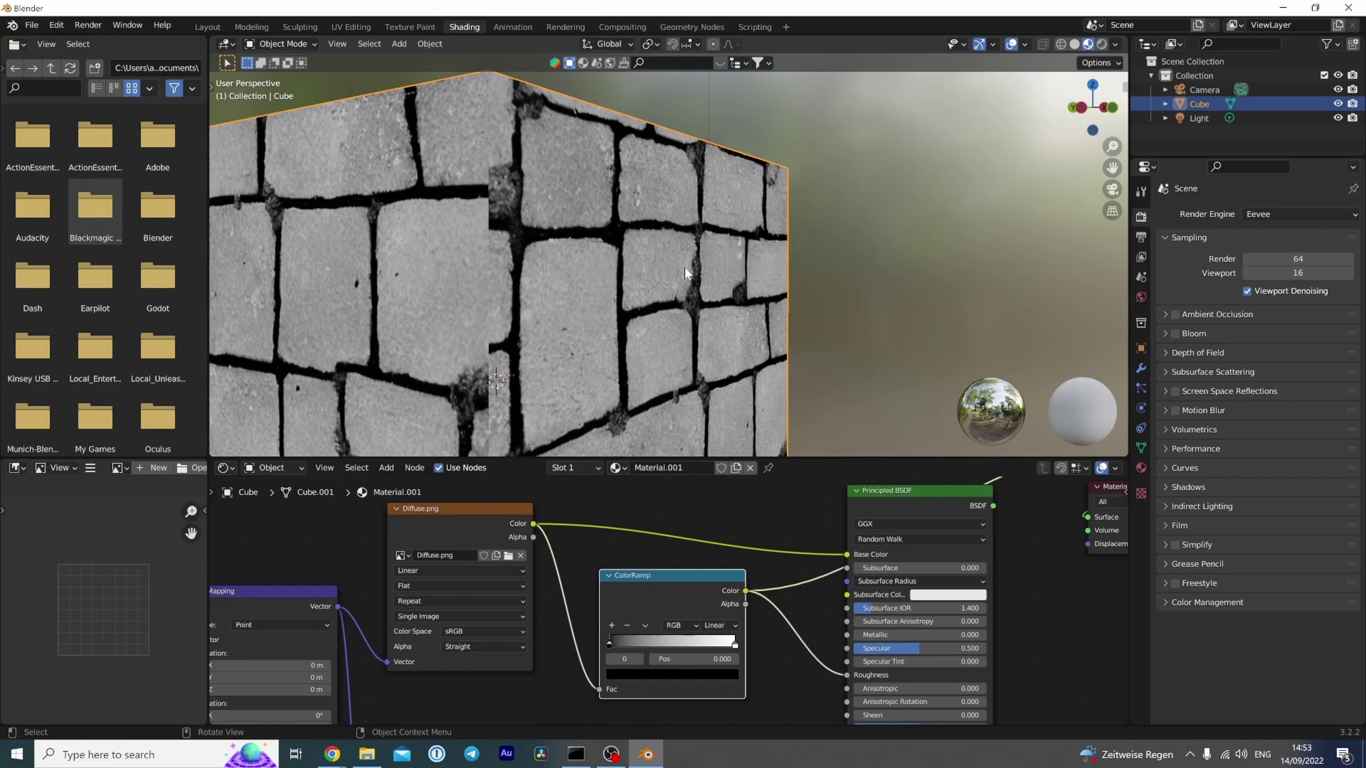
ctrl+shift+click(912, 492)
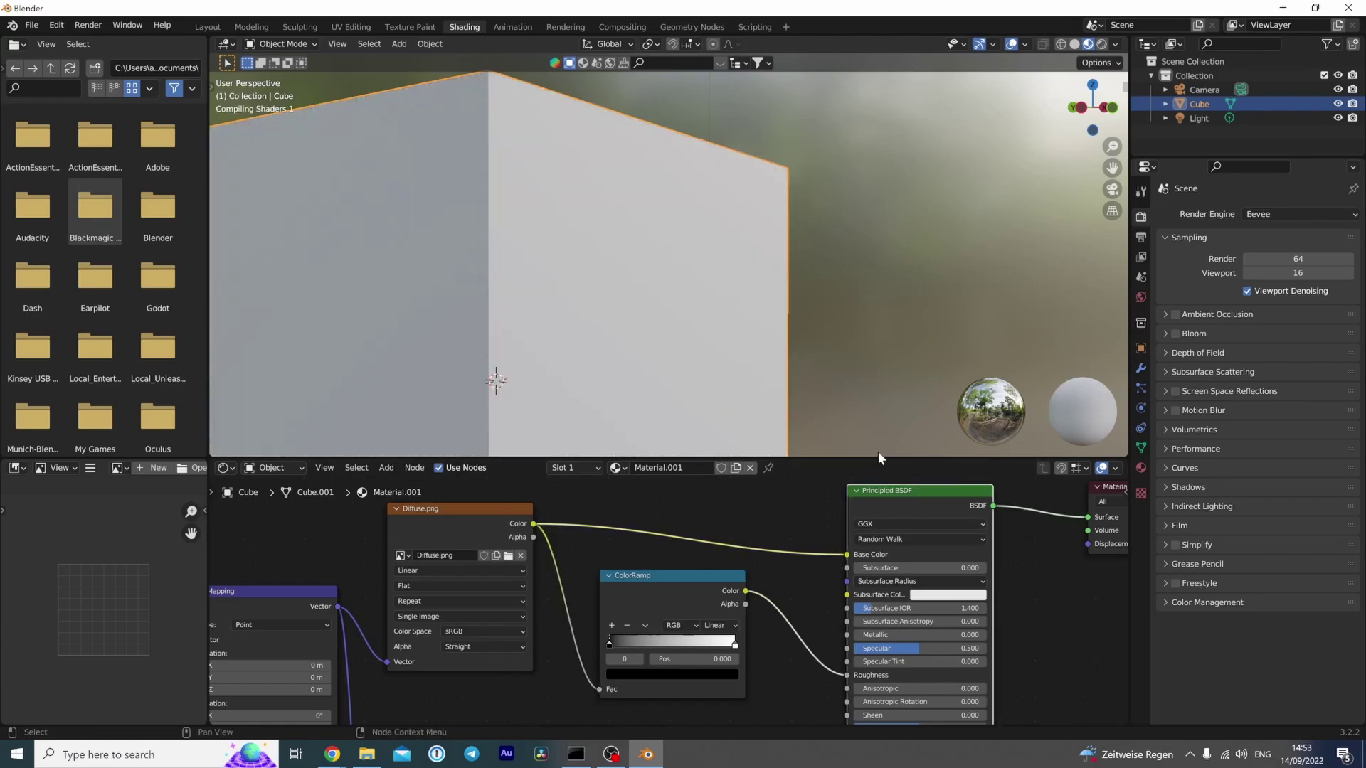
middle_drag(704, 246, 626, 245)
Lighten the ColorRamp's black stop to a dark grey of about 0.18, then select the white stop
click(608, 645)
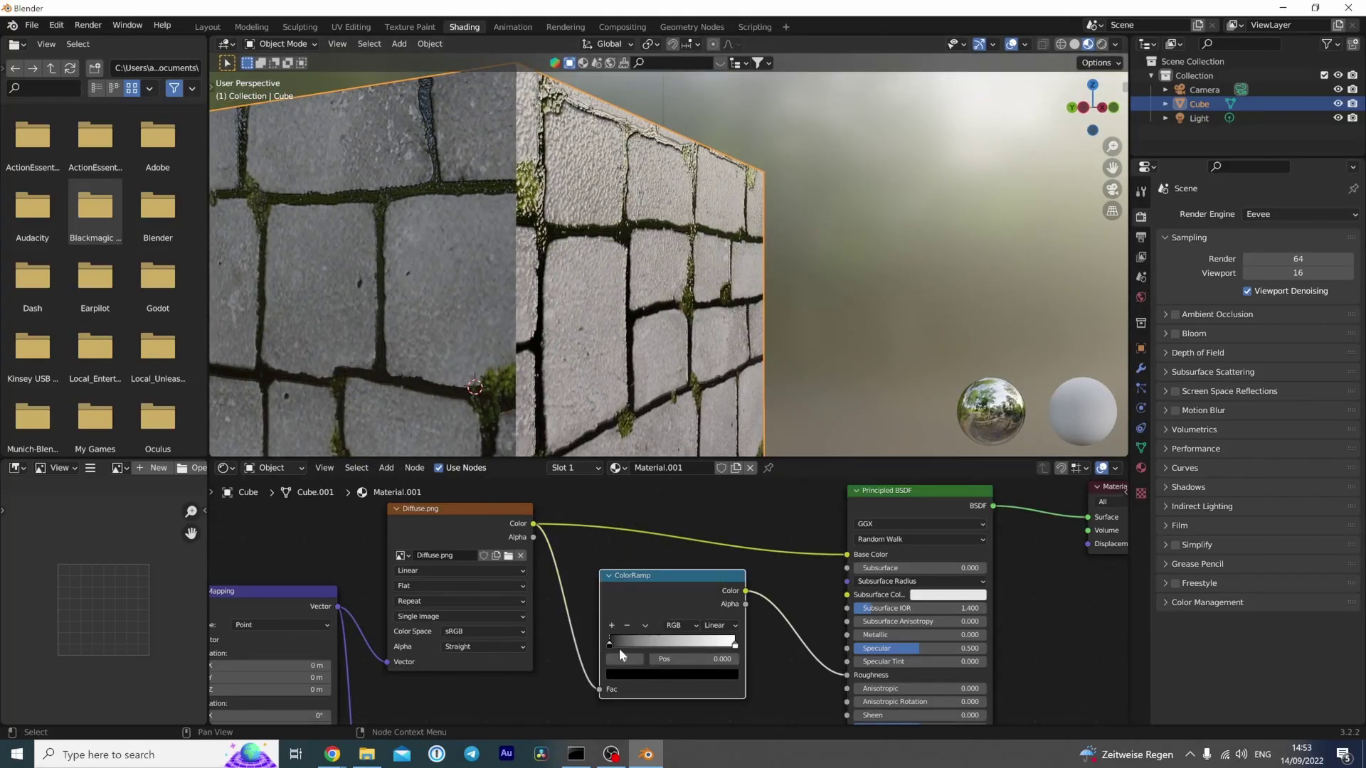
click(651, 674)
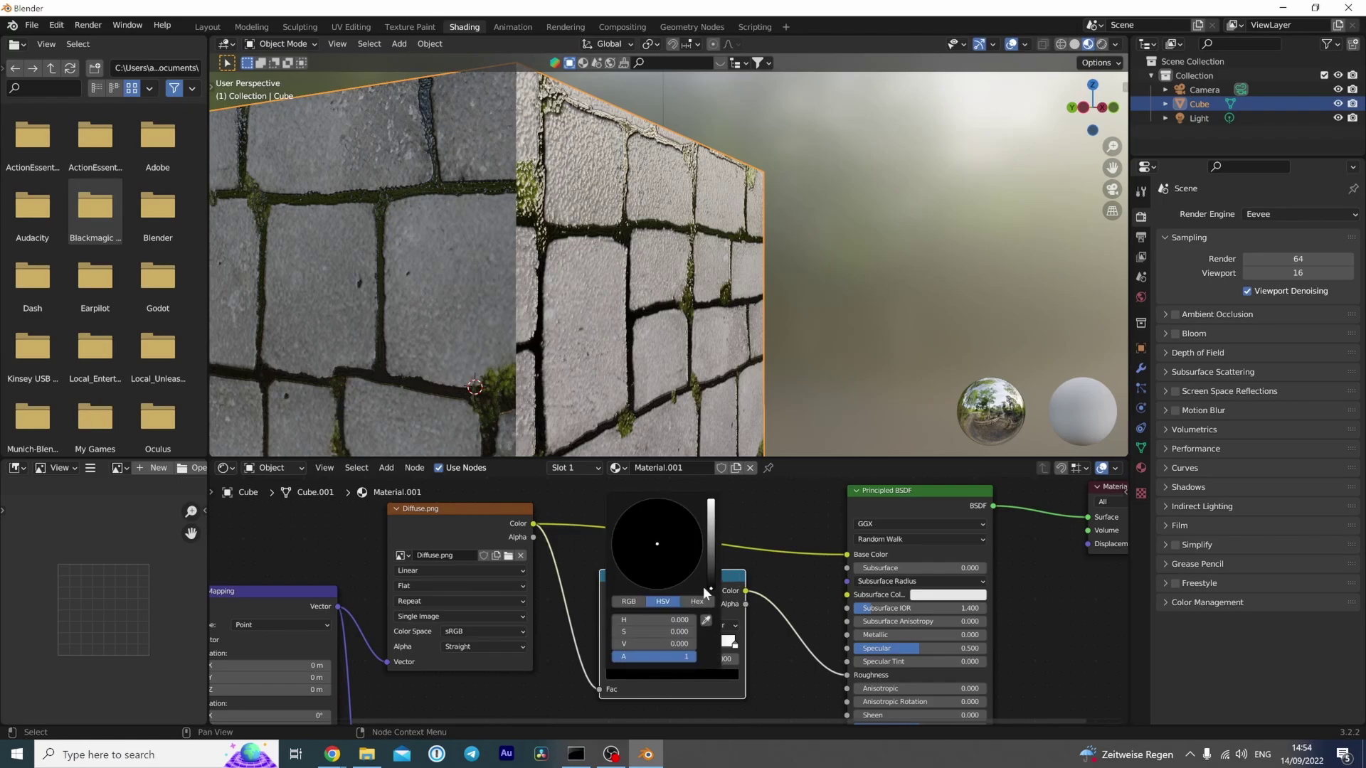
drag(708, 591, 711, 539)
click(735, 643)
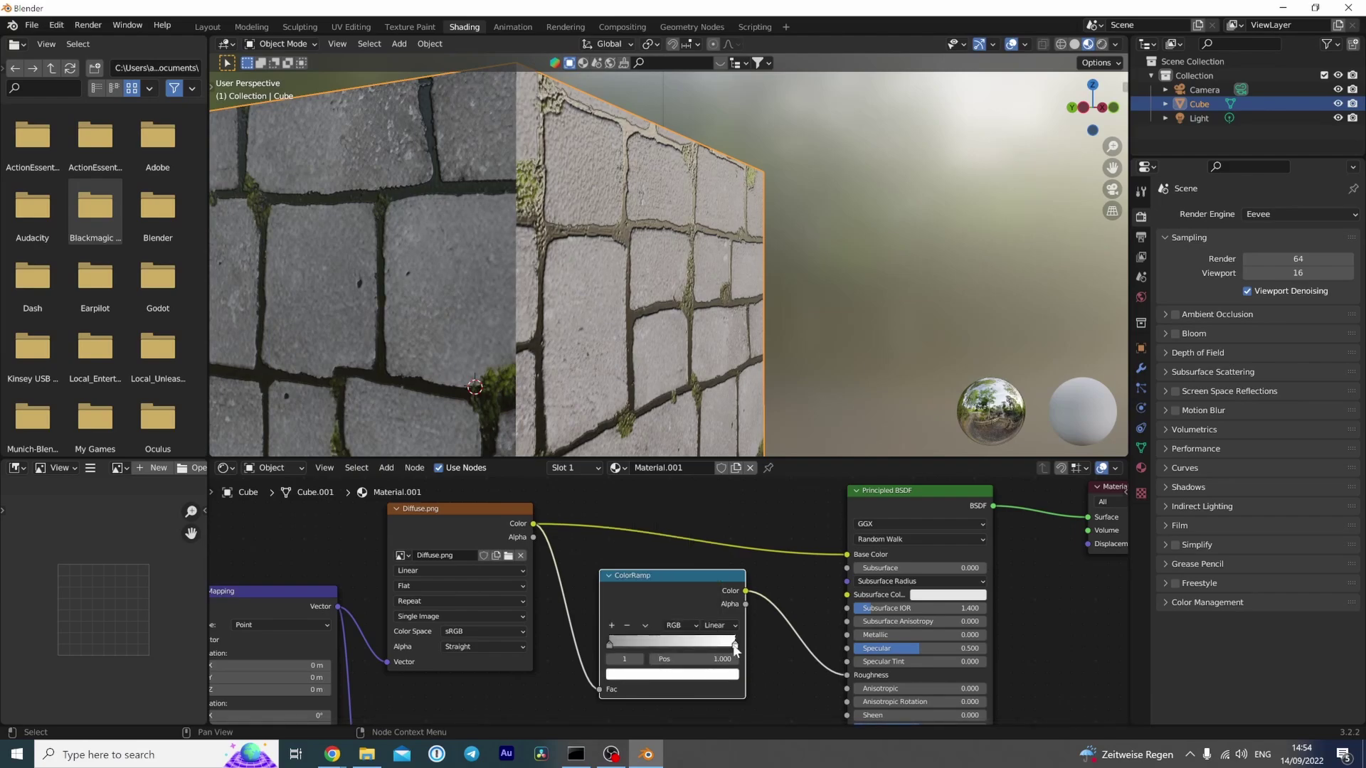
click(701, 675)
mouse_move(702, 297)
middle_down()
mouse_move(672, 305)
mouse_move(713, 282)
mouse_move(705, 273)
middle_up()
Collapse the ColorRamp, duplicate it, and feed the Diffuse.png colour into the copy
drag(647, 574, 653, 673)
key(h)
key(shift+d)
click(668, 598)
drag(533, 525, 608, 598)
drag(752, 593, 847, 648)
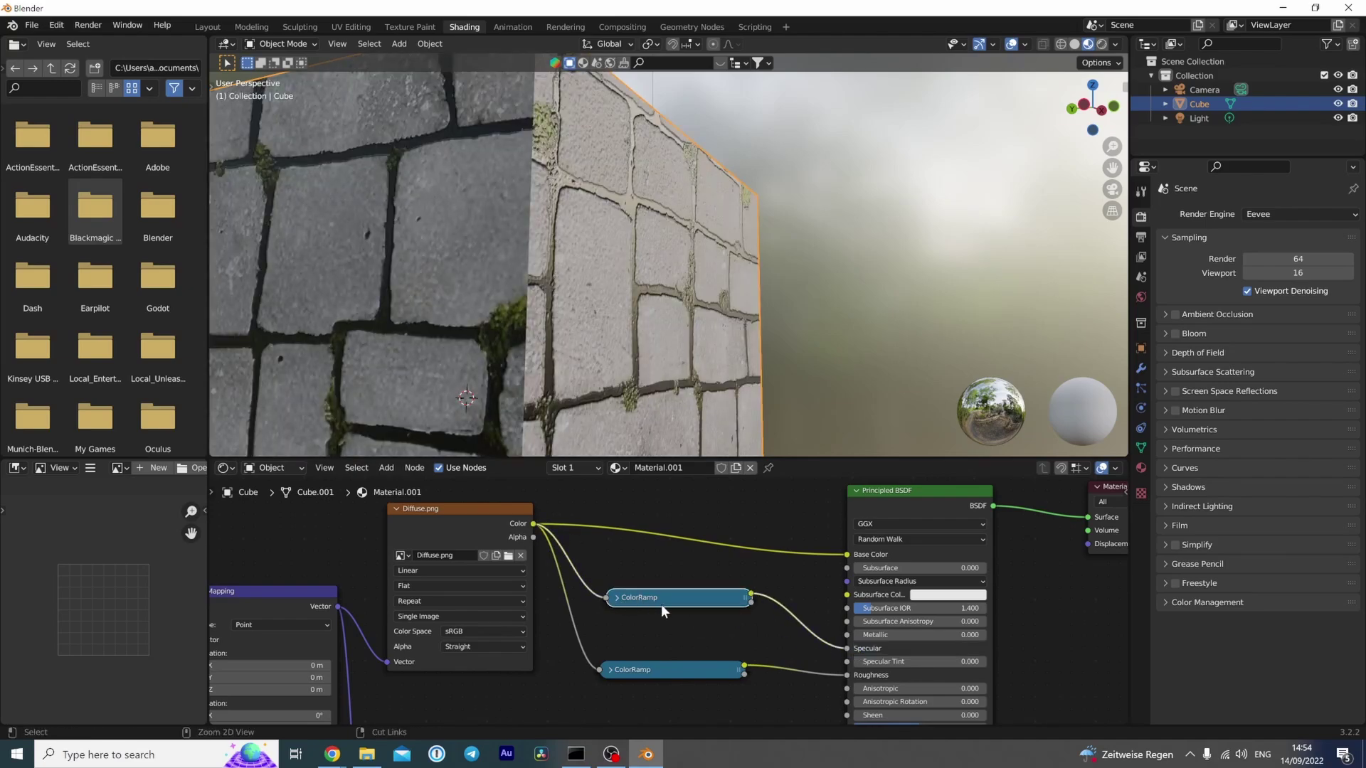
ctrl+shift+click(666, 600)
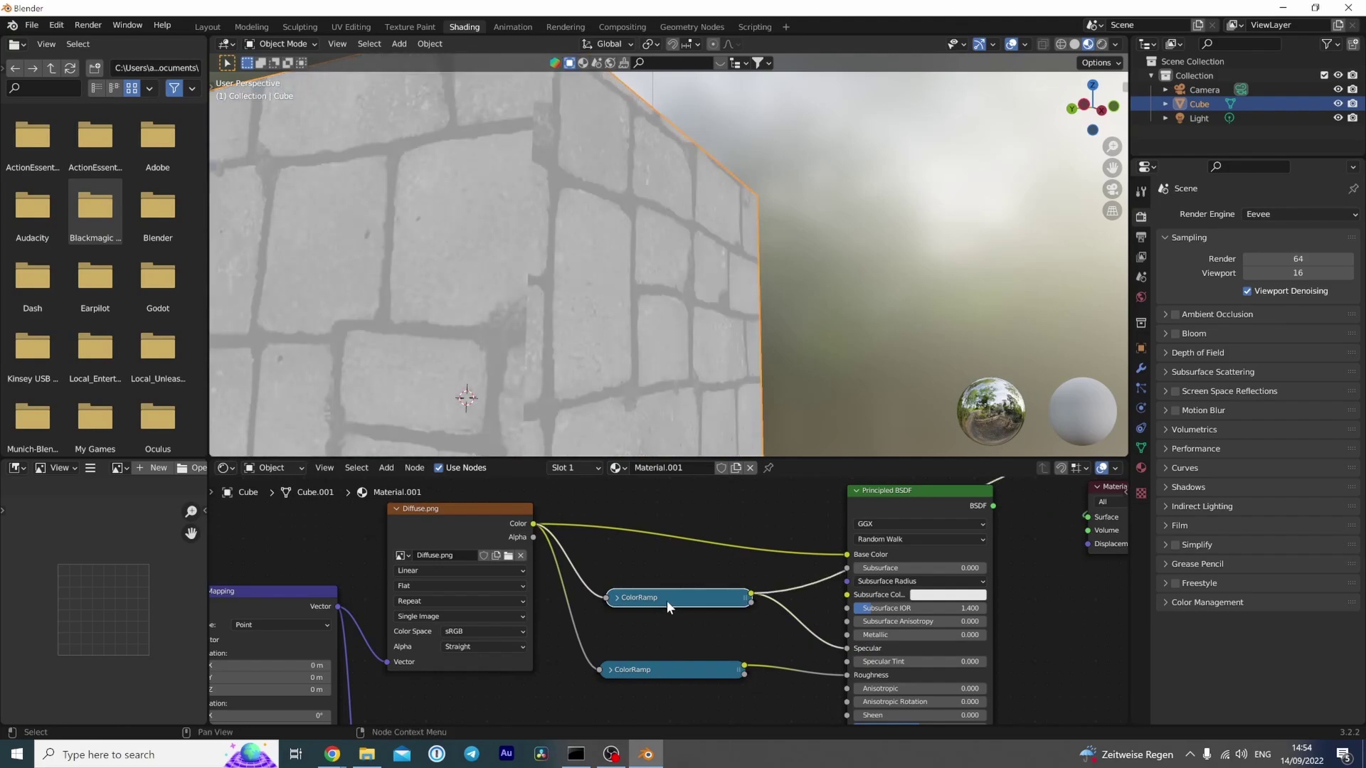
Expand the new ColorRamp and invert its gradient
click(611, 598)
drag(633, 594, 664, 574)
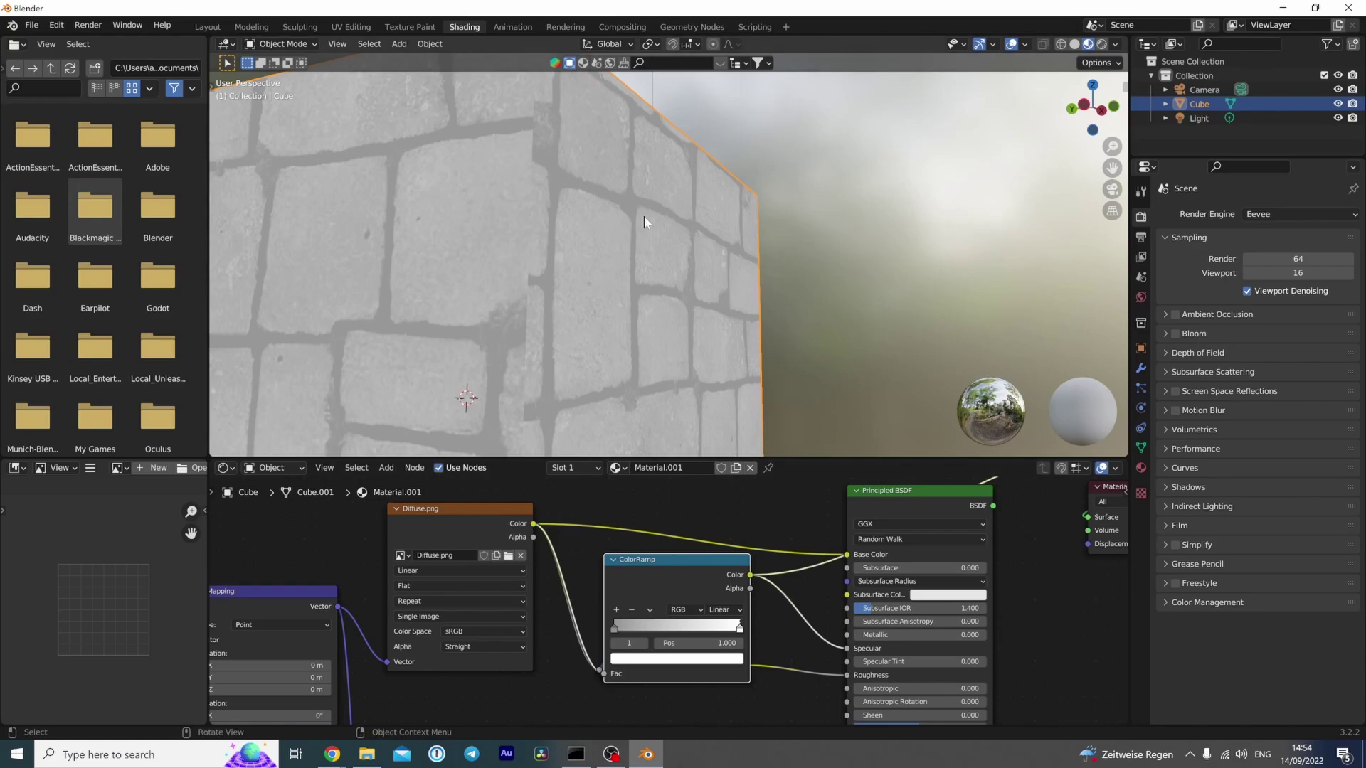
click(647, 610)
click(658, 618)
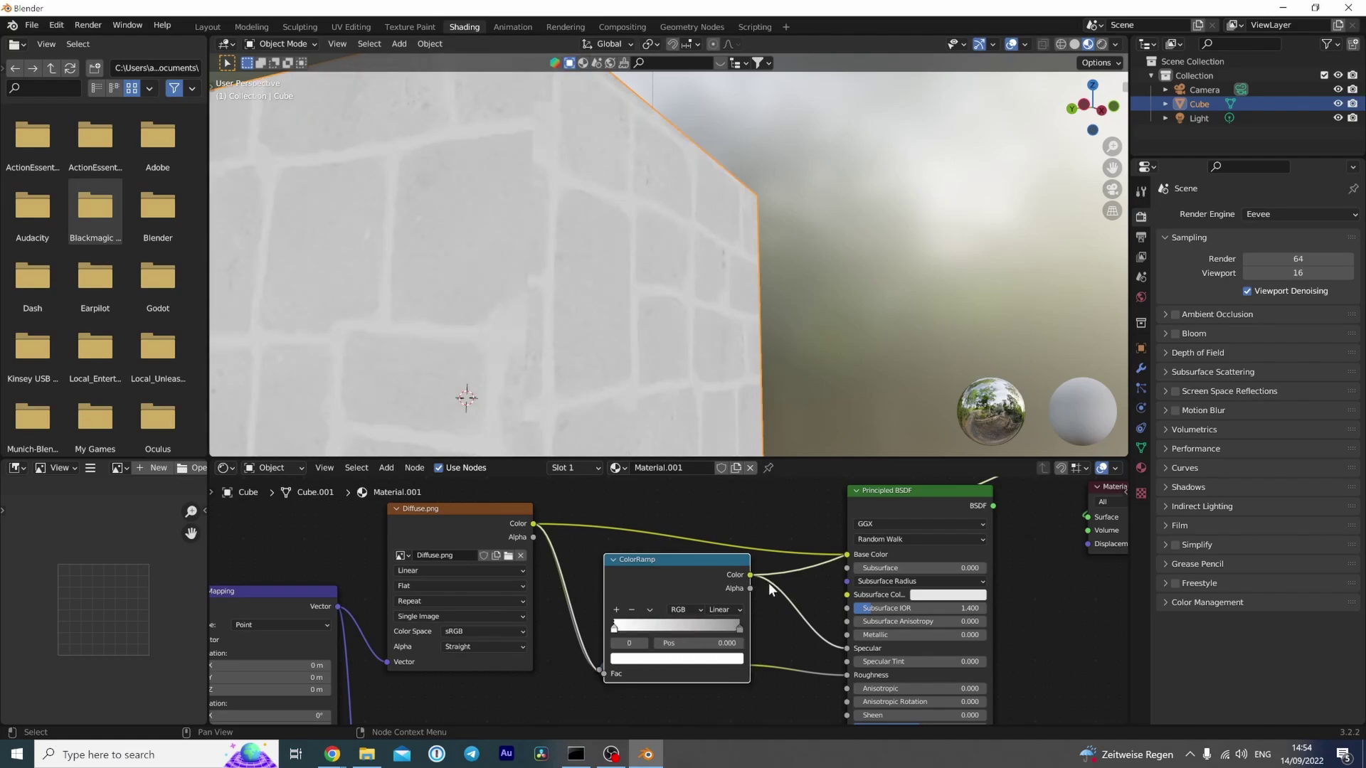
drag(686, 598, 683, 574)
Darken the inverted ramp's white stop almost to black and preview the full material
click(626, 636)
drag(712, 469, 713, 498)
click(711, 635)
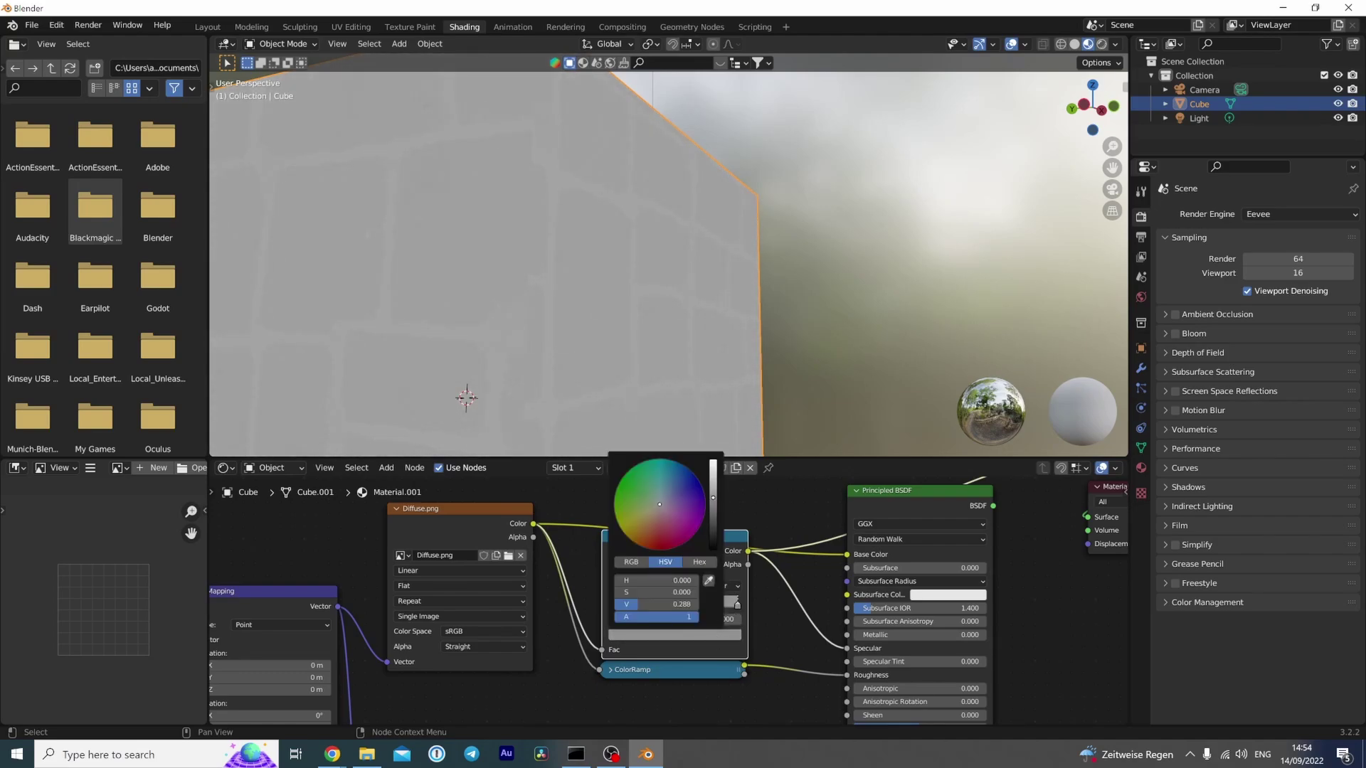
drag(713, 497, 713, 531)
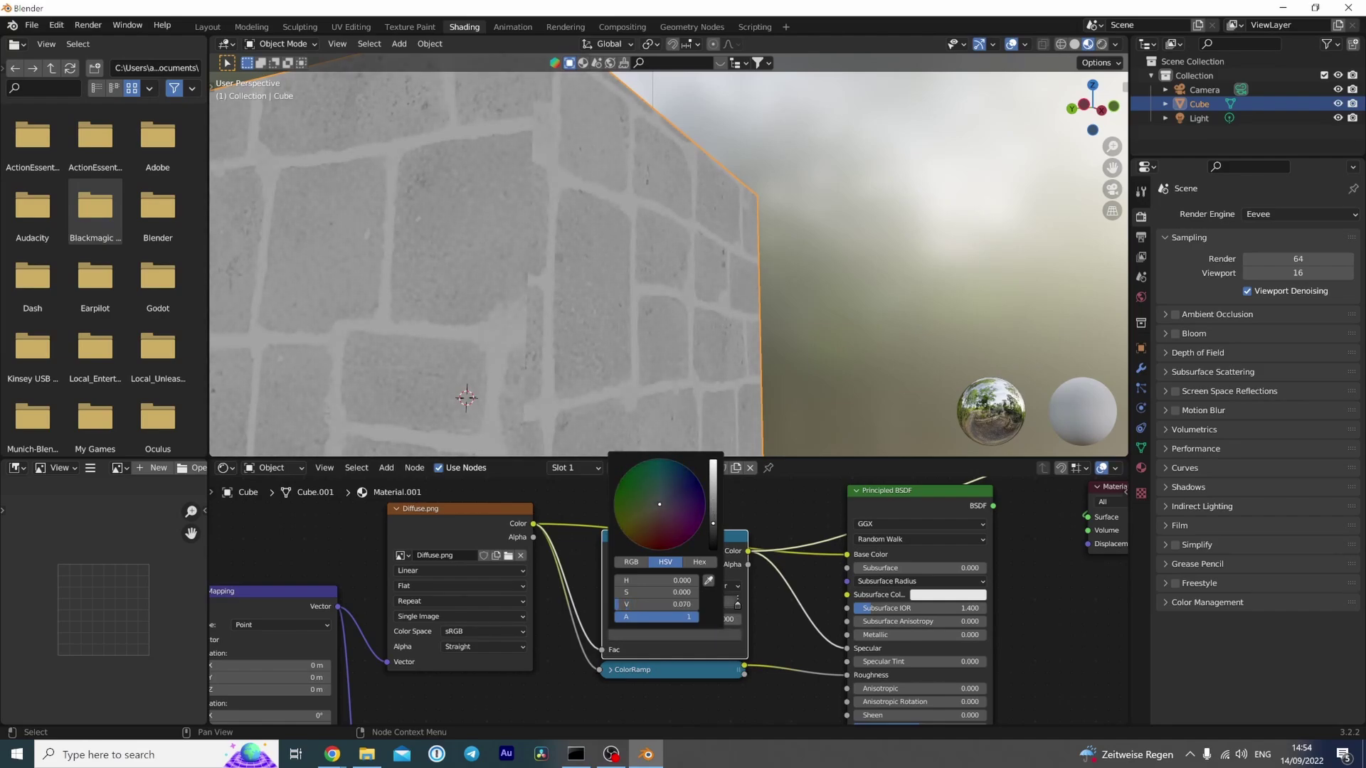
ctrl+shift+click(906, 497)
middle_drag(762, 377, 697, 304)
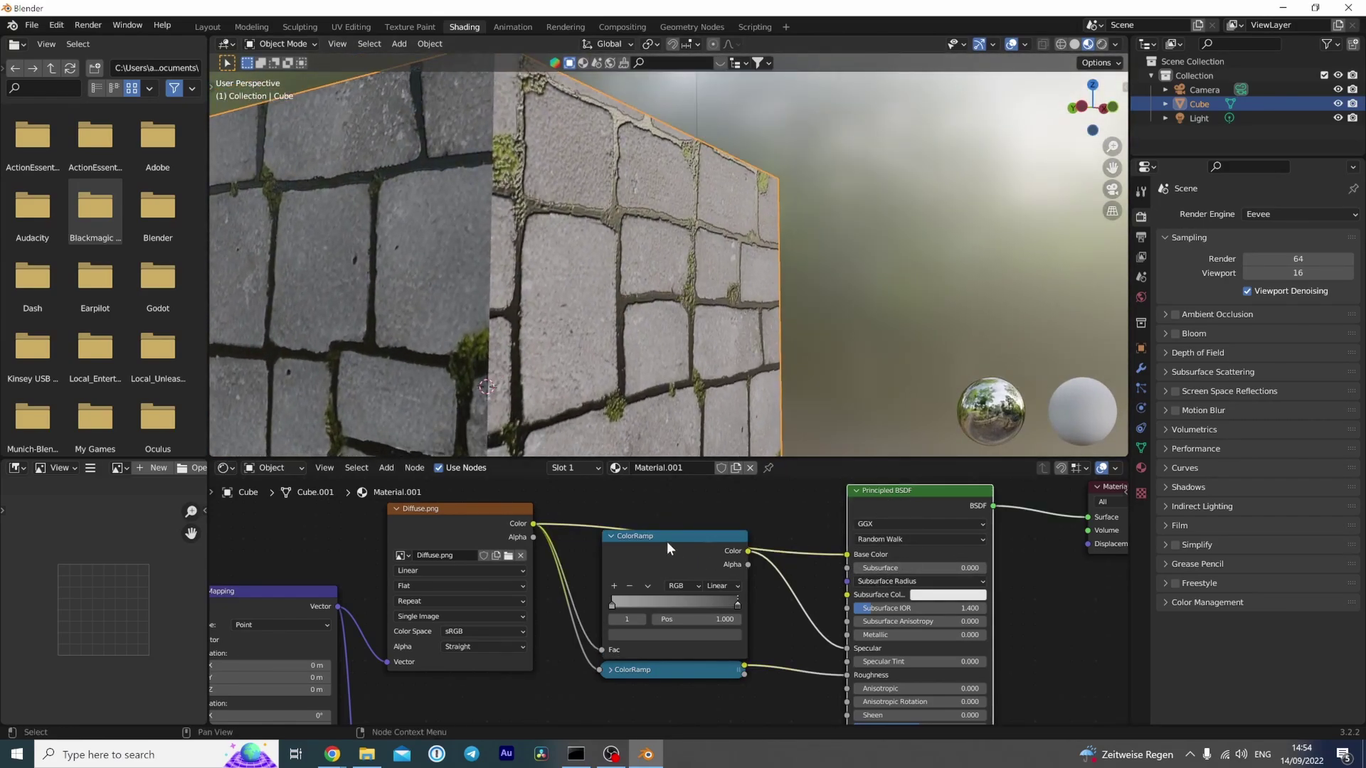
Darken the other ColorRamp's stop colour and inspect the cube's shading
drag(667, 541, 672, 524)
click(610, 669)
scroll(644, 662, down, 2)
scroll(648, 660, up, 3)
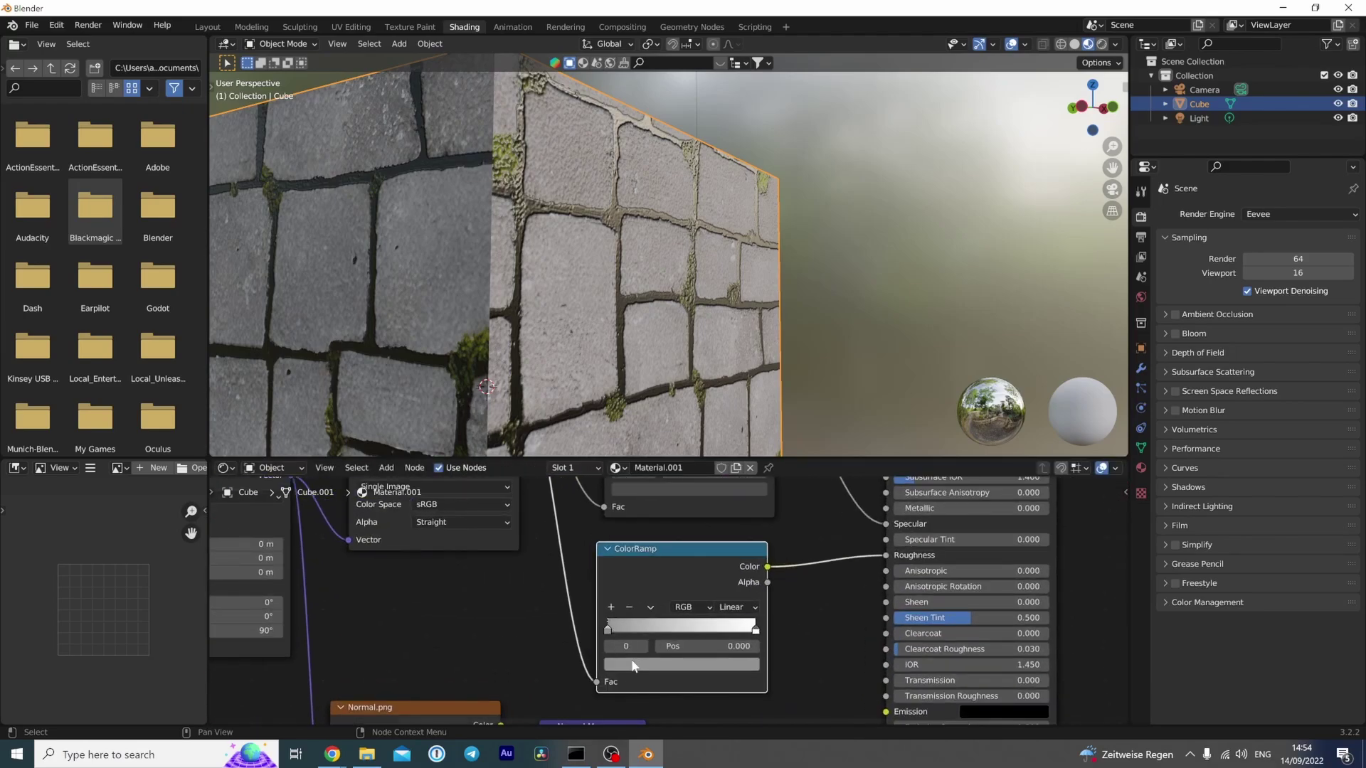
click(634, 664)
click(708, 666)
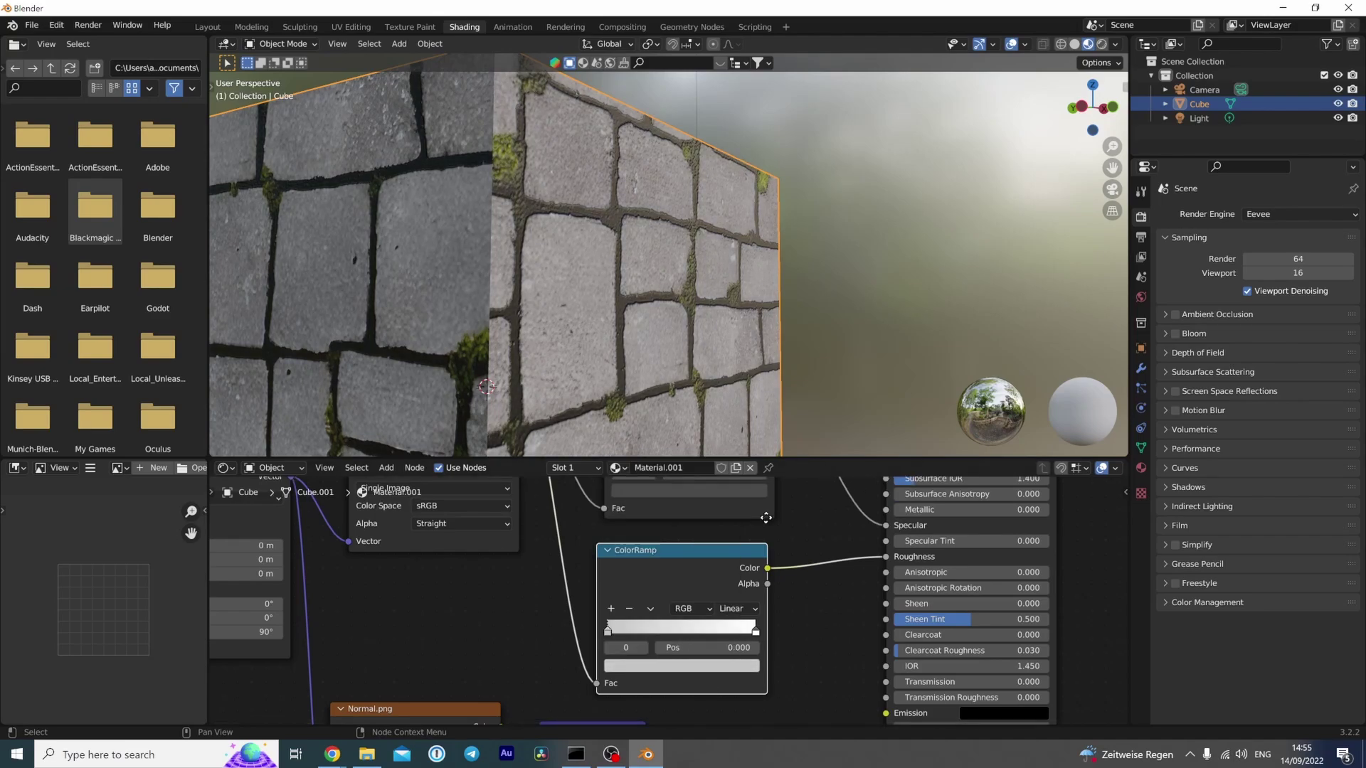
middle_drag(644, 490, 620, 601)
click(610, 601)
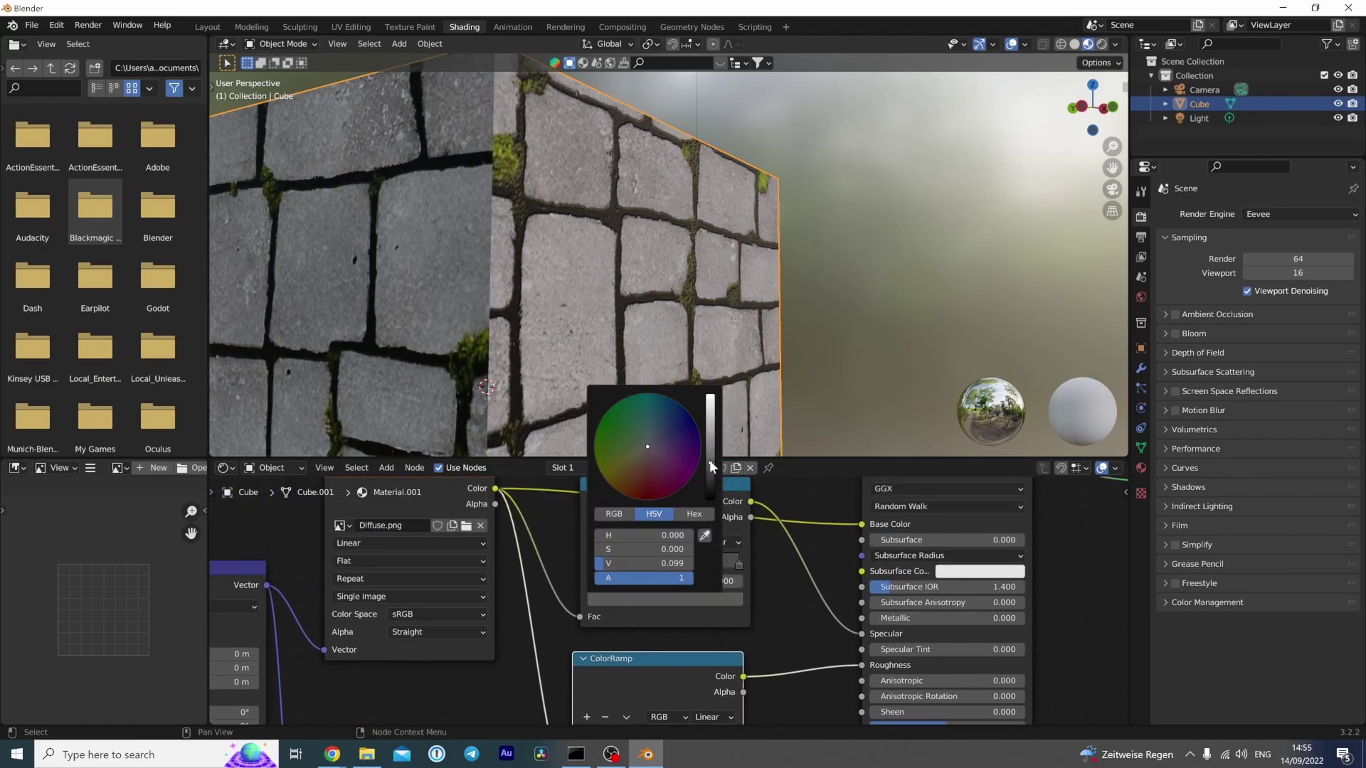
middle_drag(710, 462, 721, 263)
scroll(722, 263, up, 4)
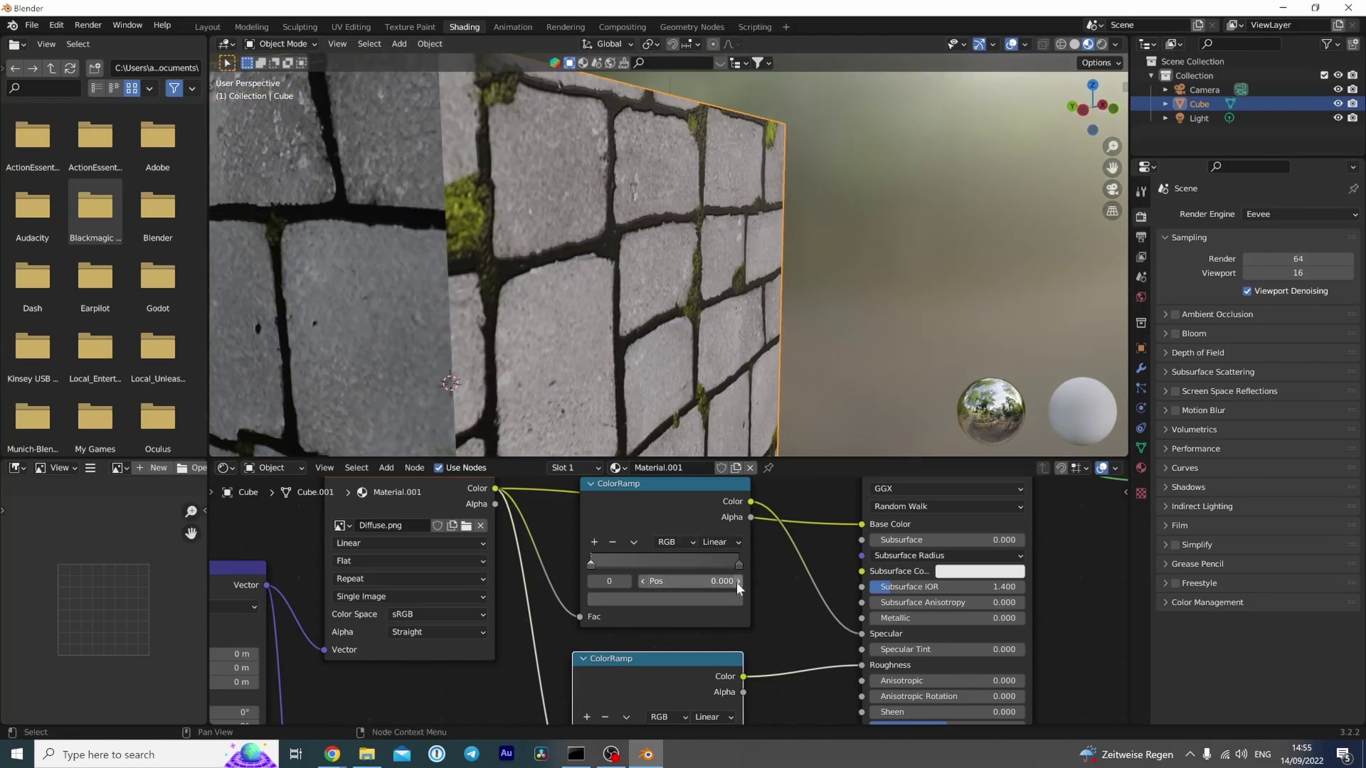
scroll(747, 305, down, 5)
middle_drag(747, 305, 732, 259)
Delete all the cube's vertices in Edit Mode and add a UV sphere in their place
scroll(640, 327, up, 3)
scroll(754, 301, down, 3)
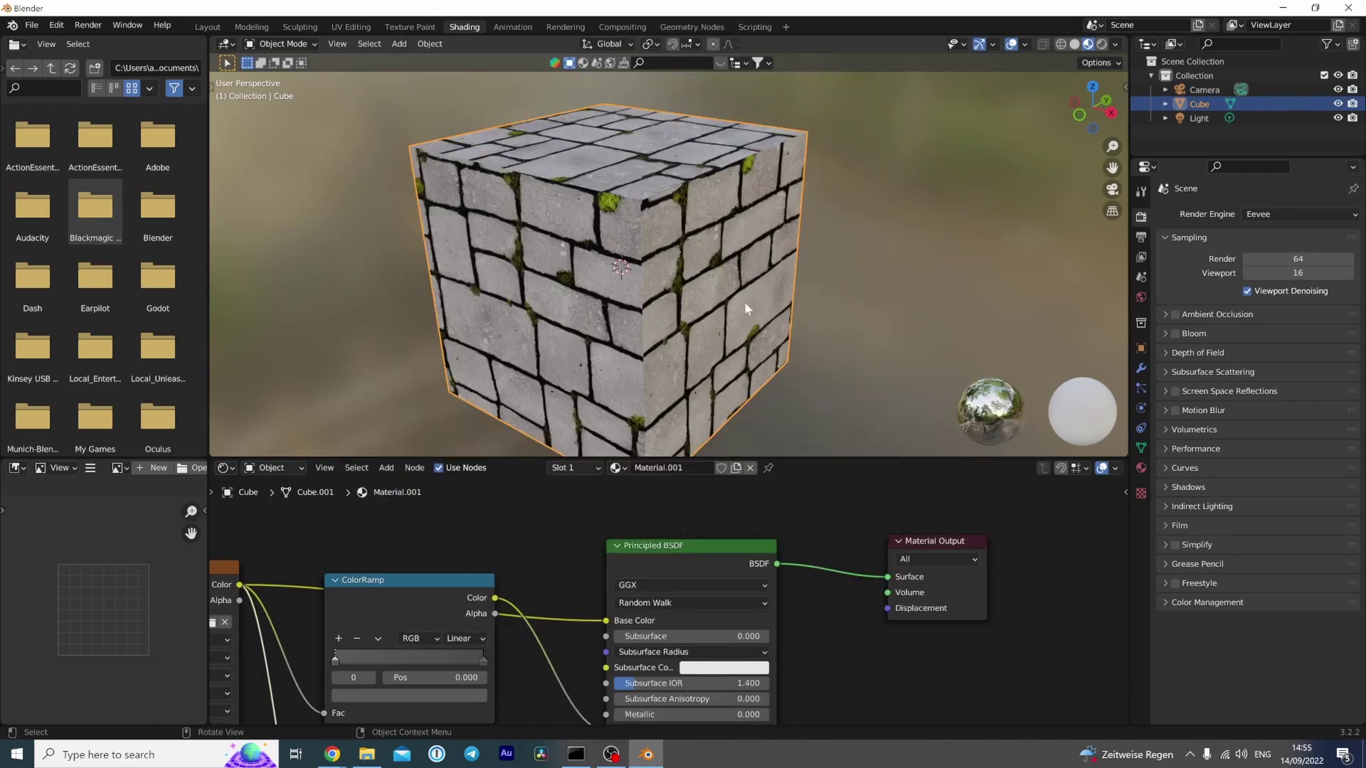
middle_drag(727, 293, 668, 241)
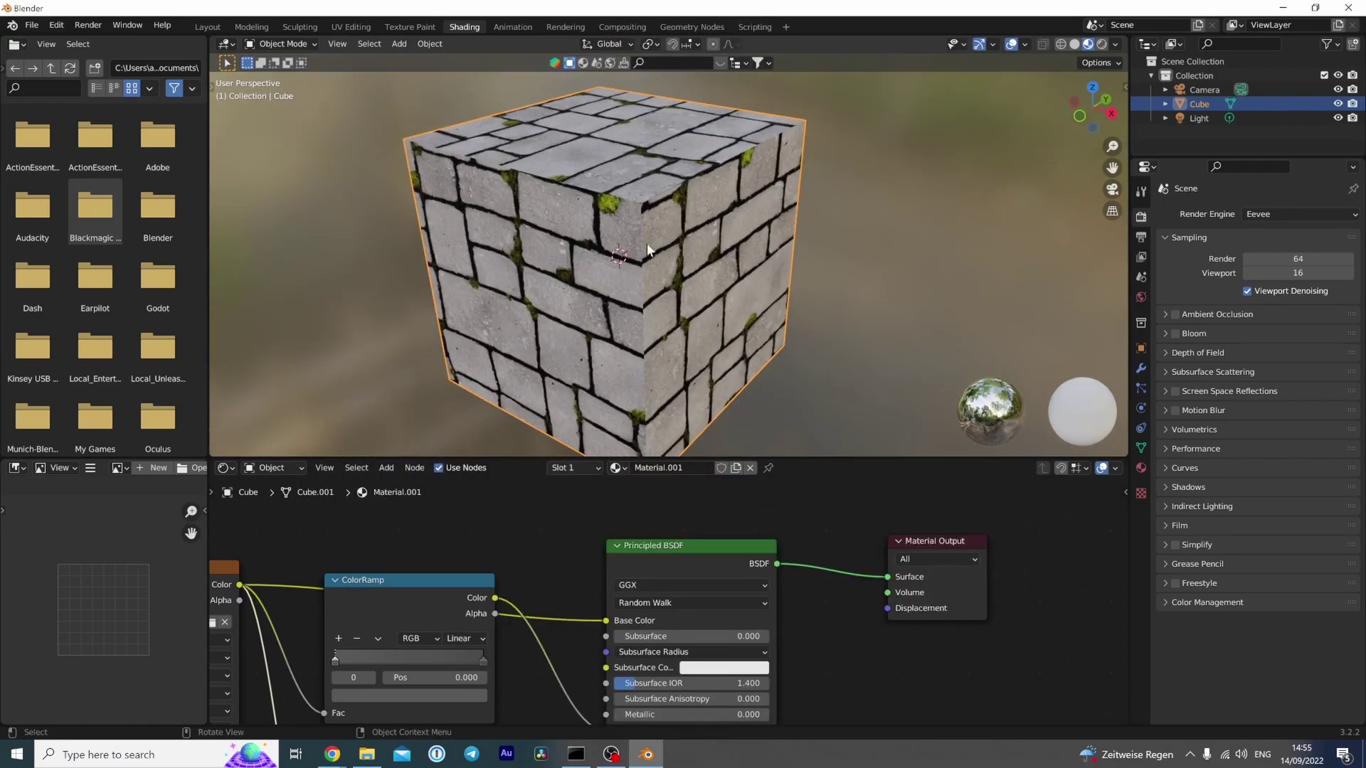
key(Tab)
key(x)
click(648, 239)
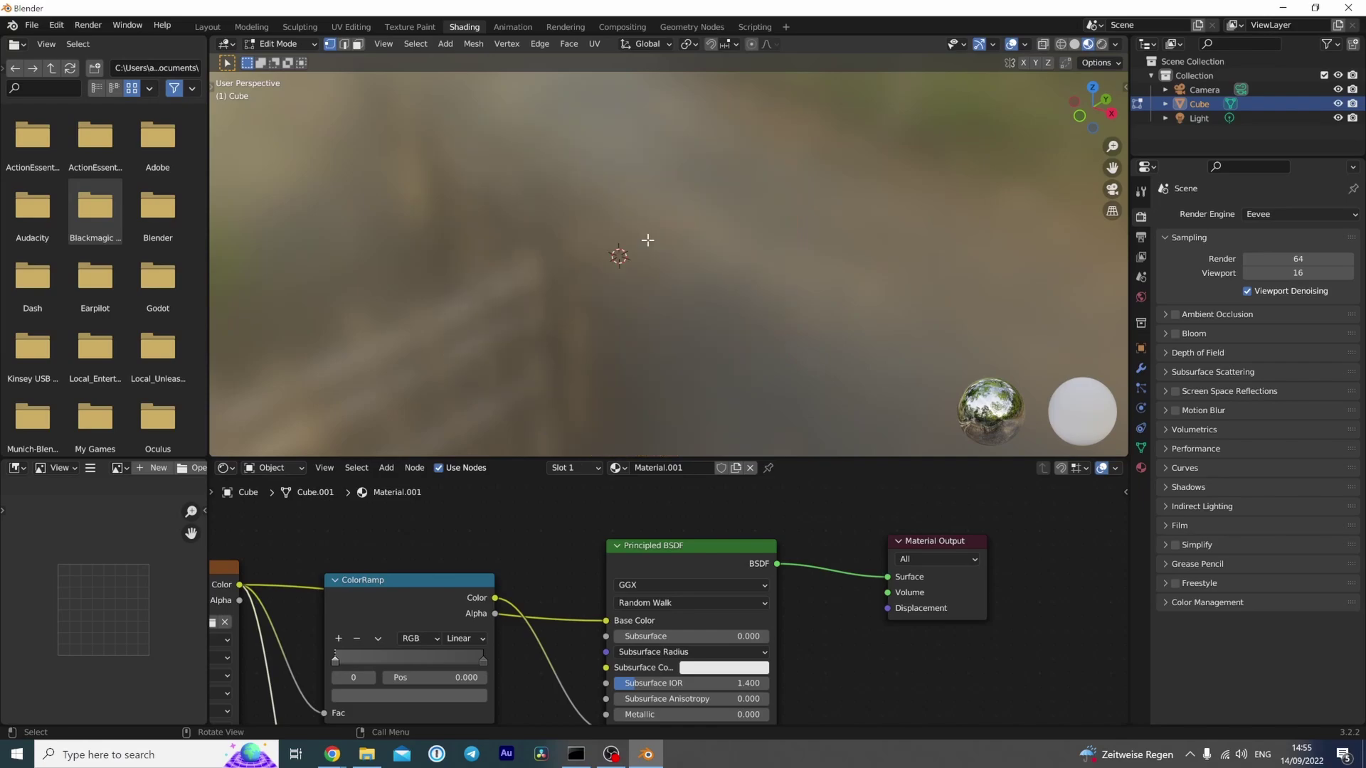
key(shift+a)
click(637, 265)
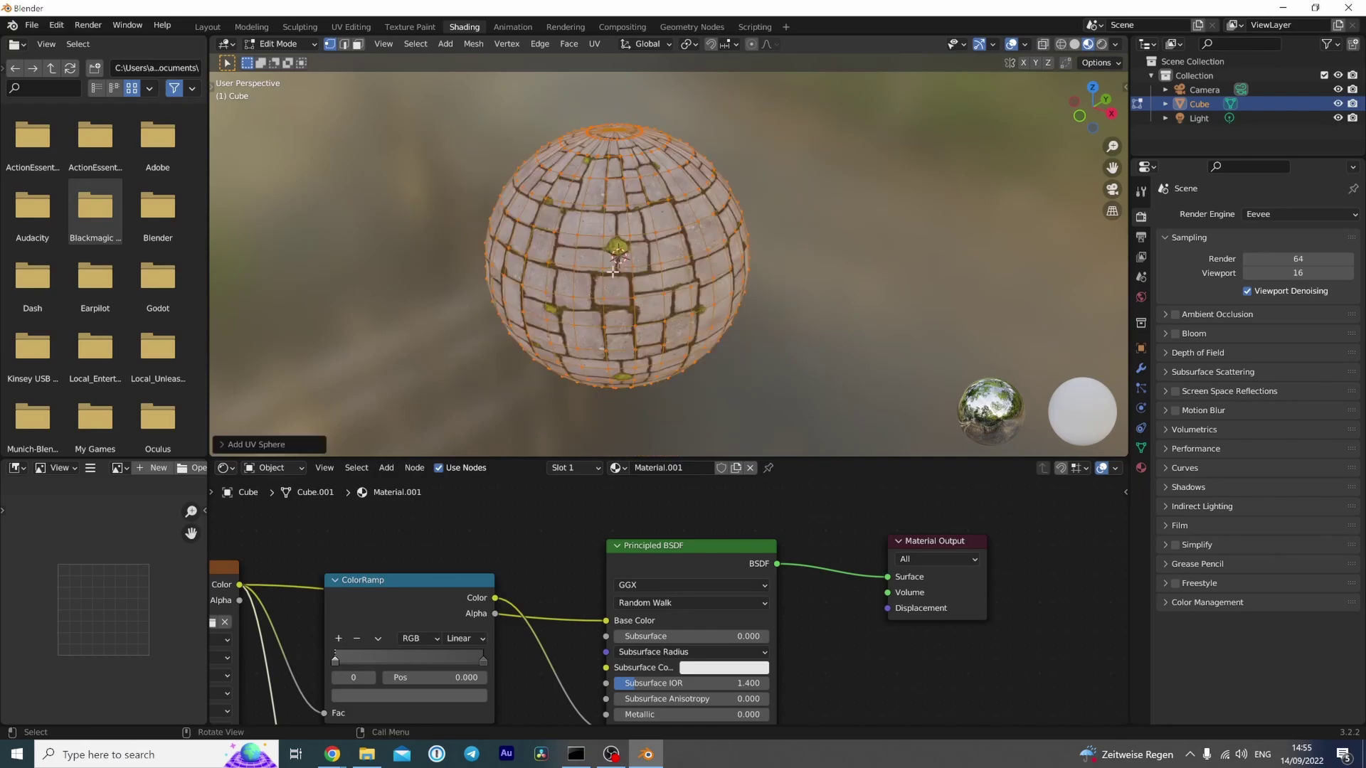
key(Tab)
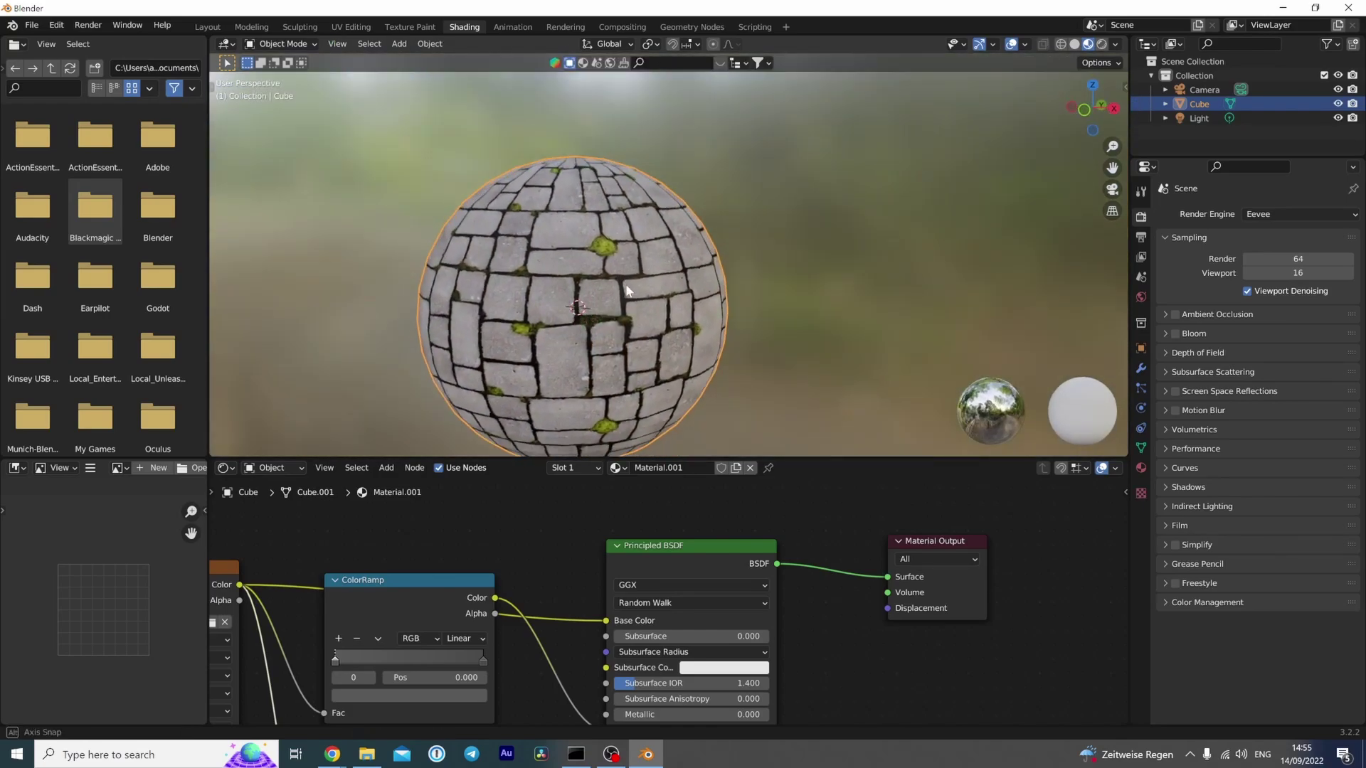
scroll(656, 222, up, 3)
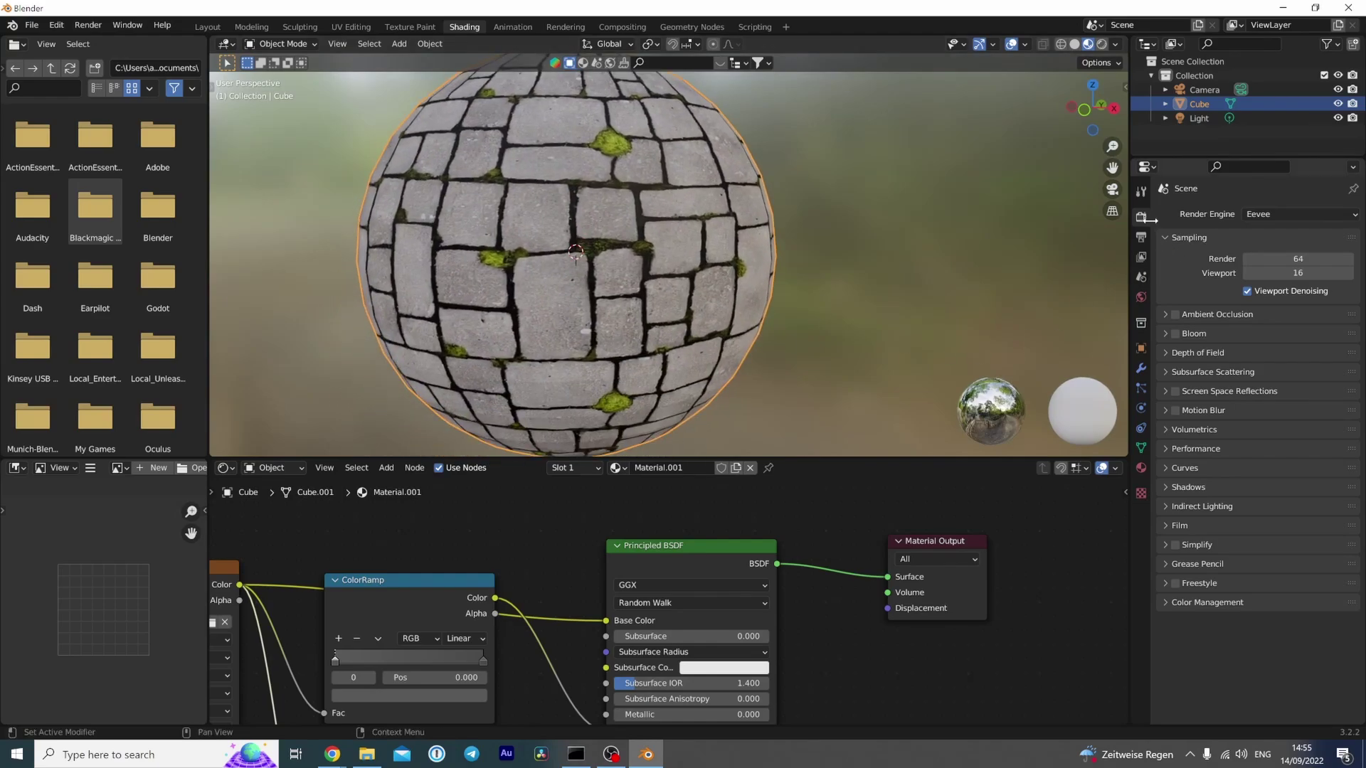
Switch the render engine to Cycles with the Experimental feature set
click(1262, 214)
click(1265, 264)
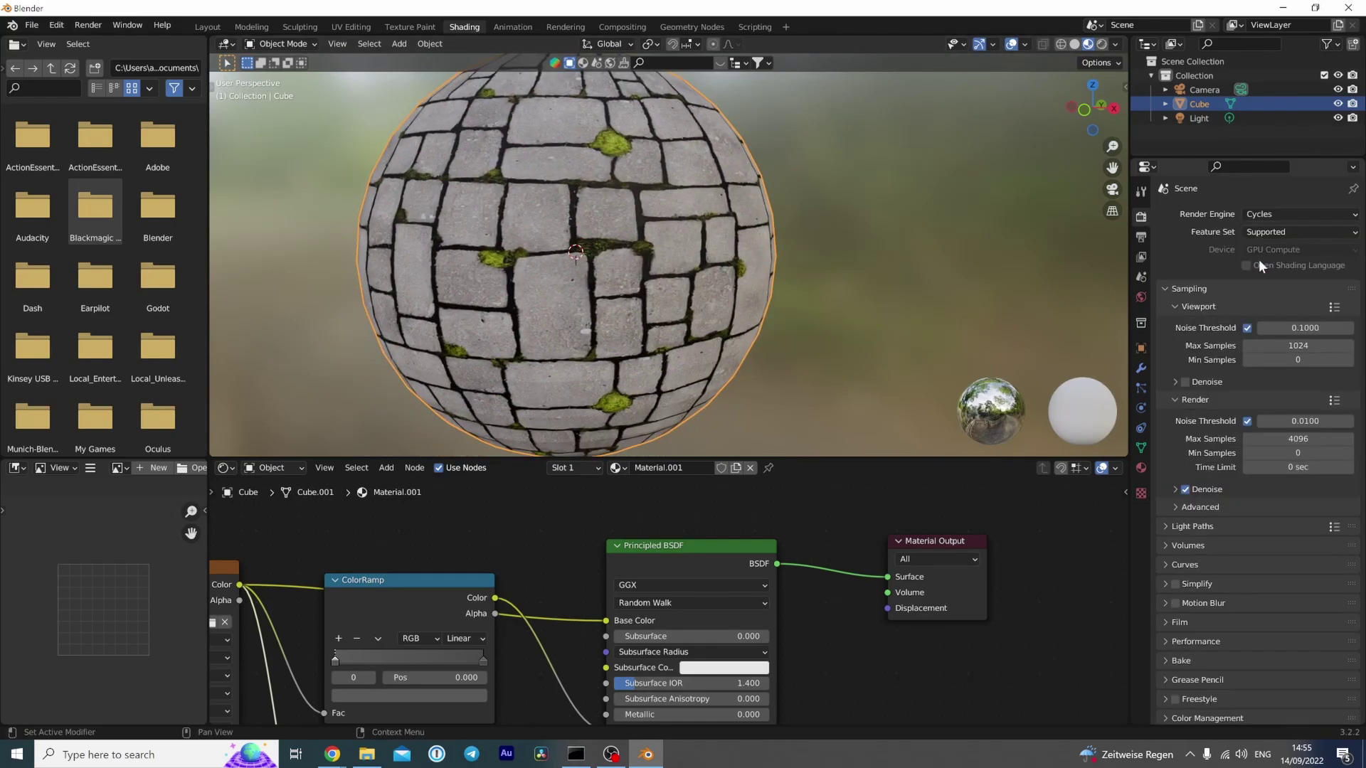
click(1277, 231)
click(1266, 263)
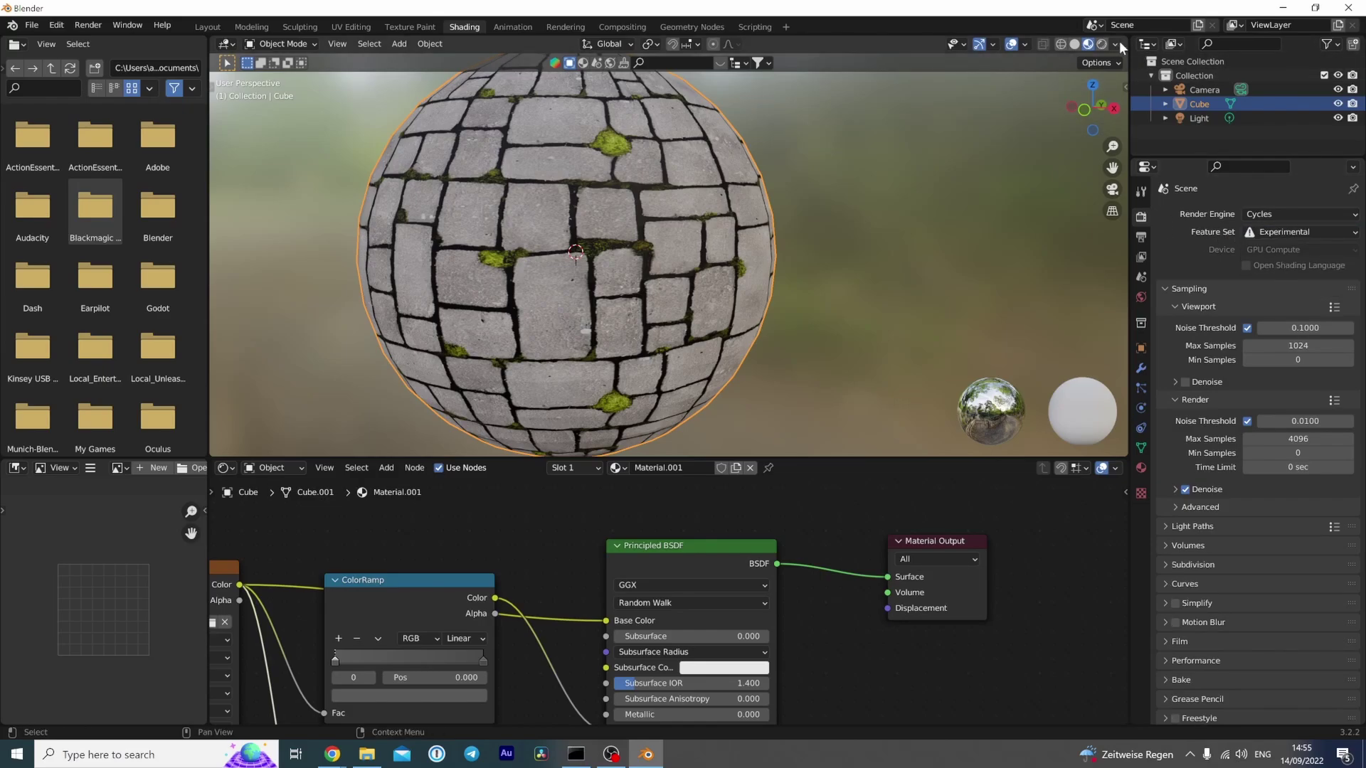
Show the viewport in Rendered shading with denoising on, and shade the sphere smooth
click(1100, 45)
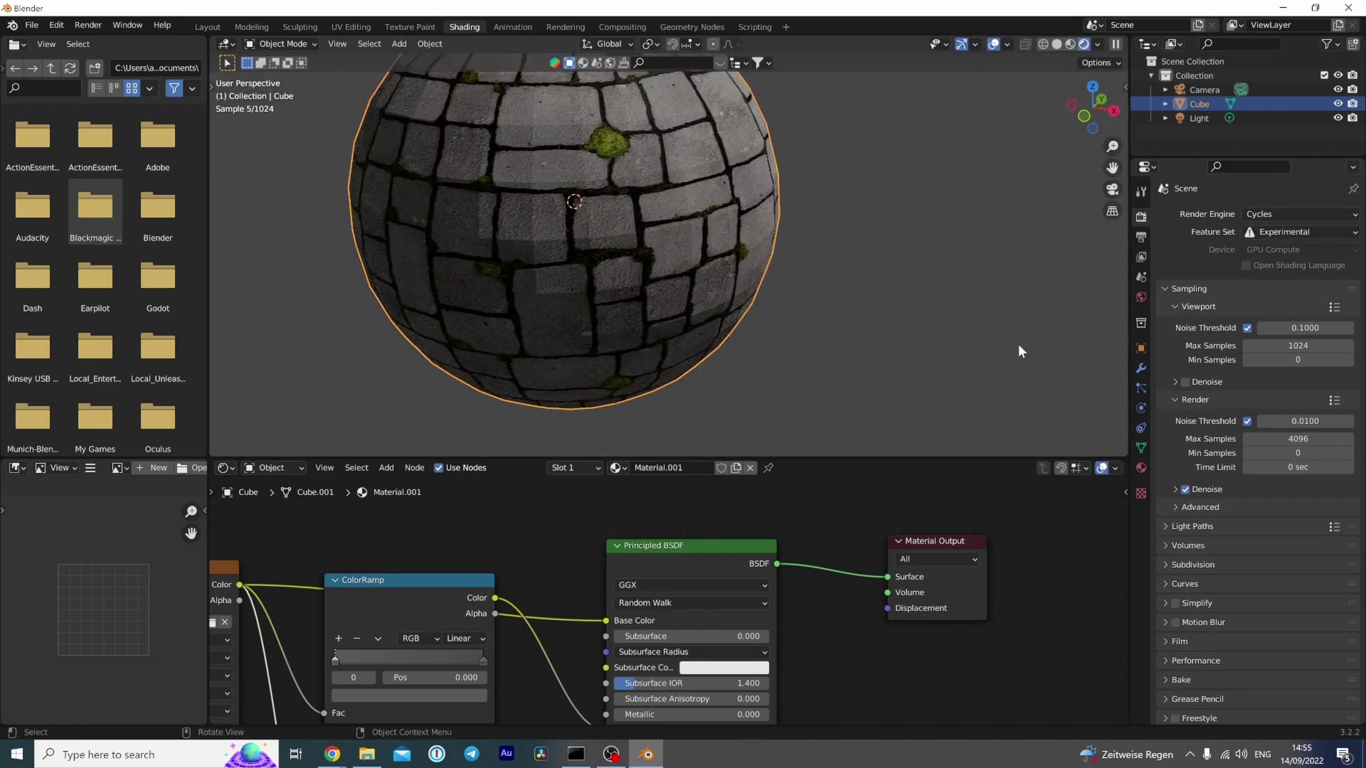
click(1186, 382)
shift+middle_drag(710, 199, 707, 256)
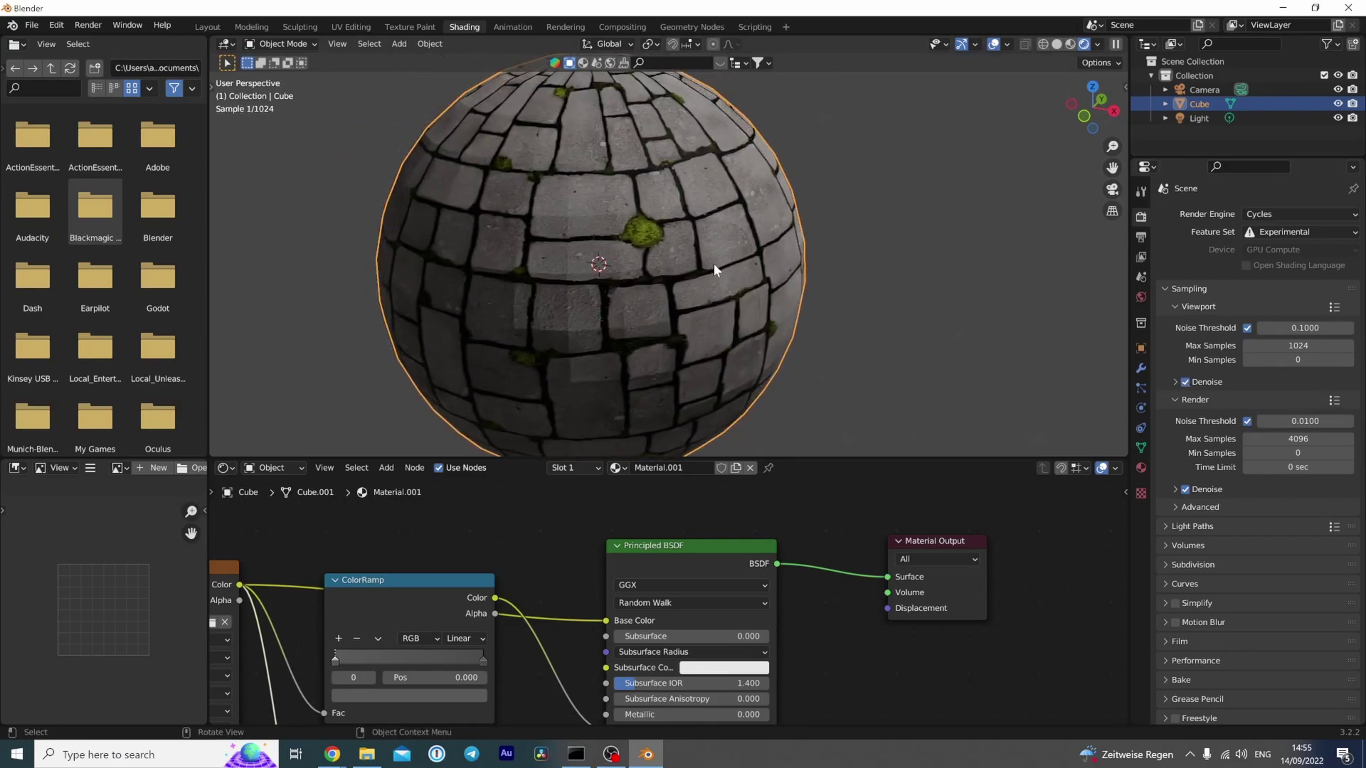
click(426, 44)
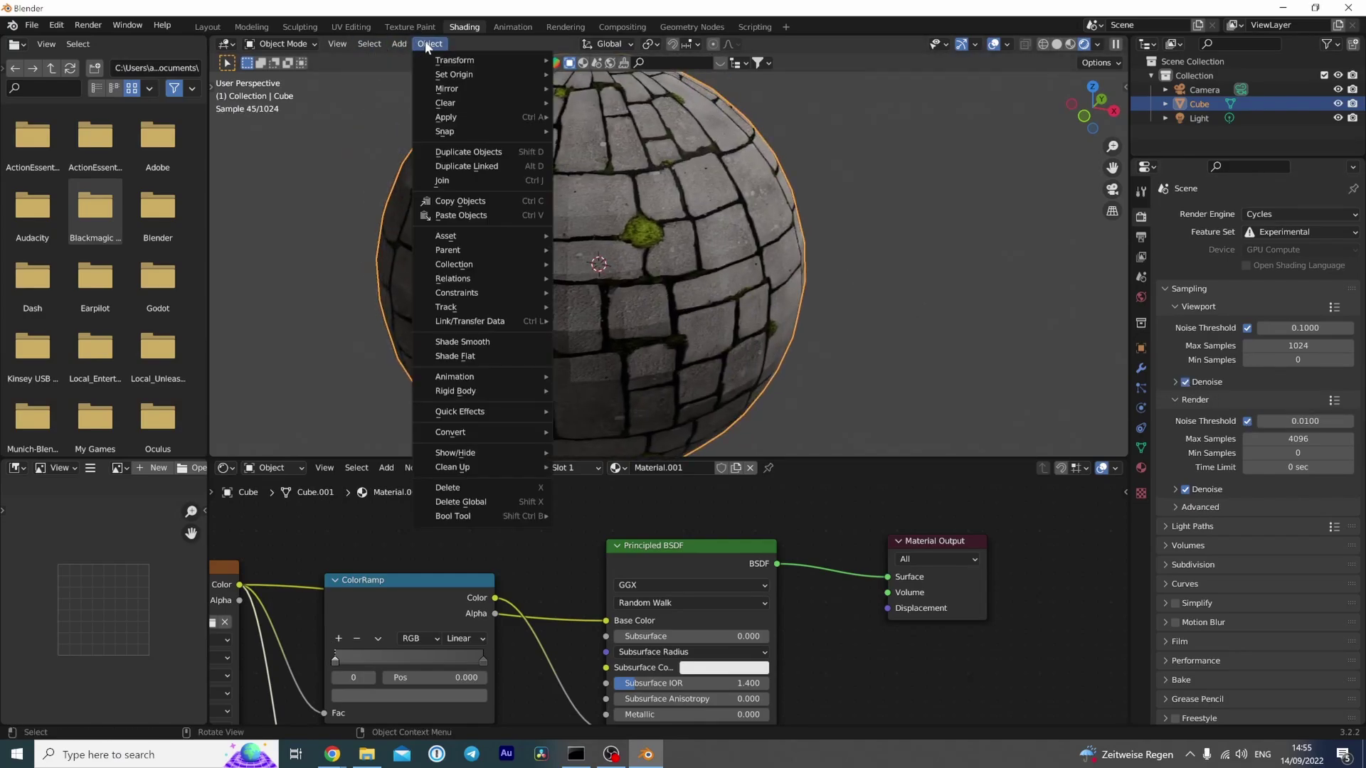
click(446, 339)
middle_drag(762, 240, 740, 264)
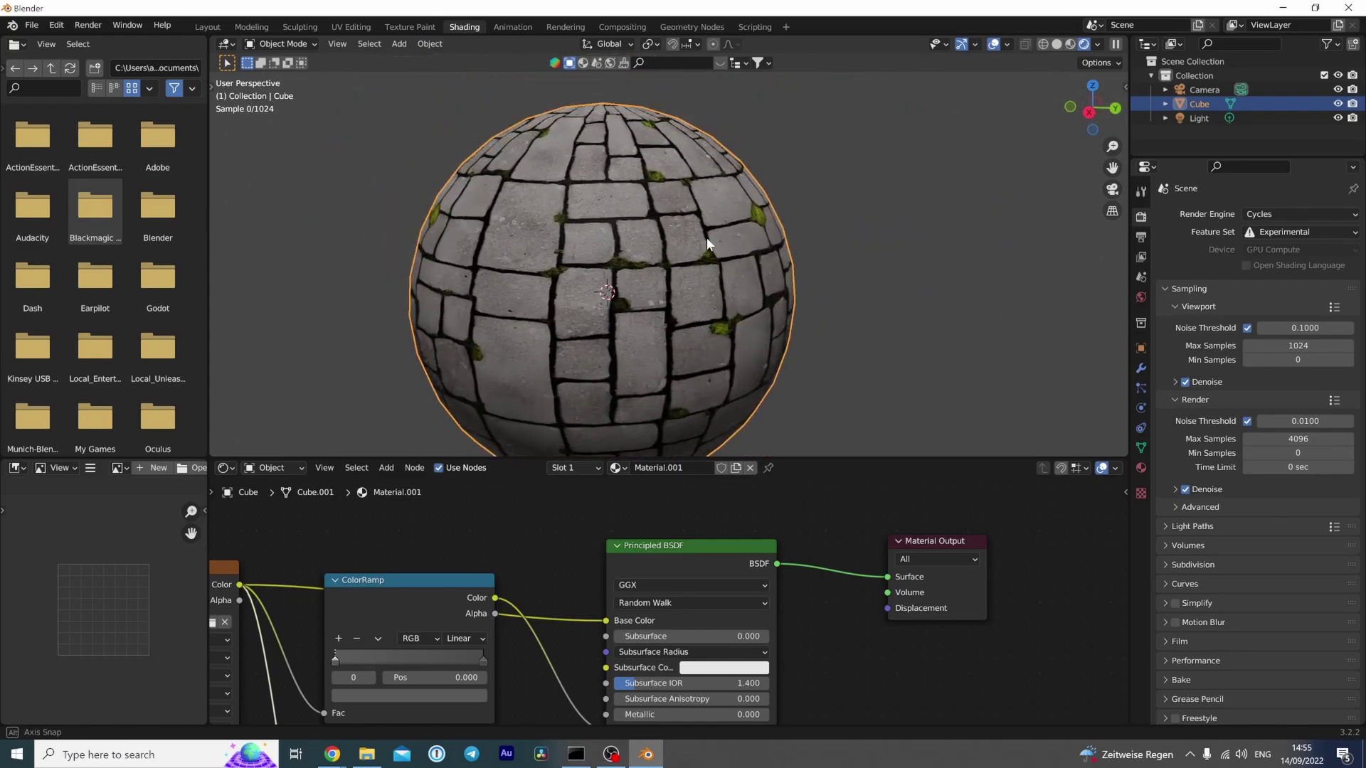
Add a Subdivision Surface modifier with viewport level 2 and Adaptive Subdivision ticked
click(1141, 368)
click(1214, 212)
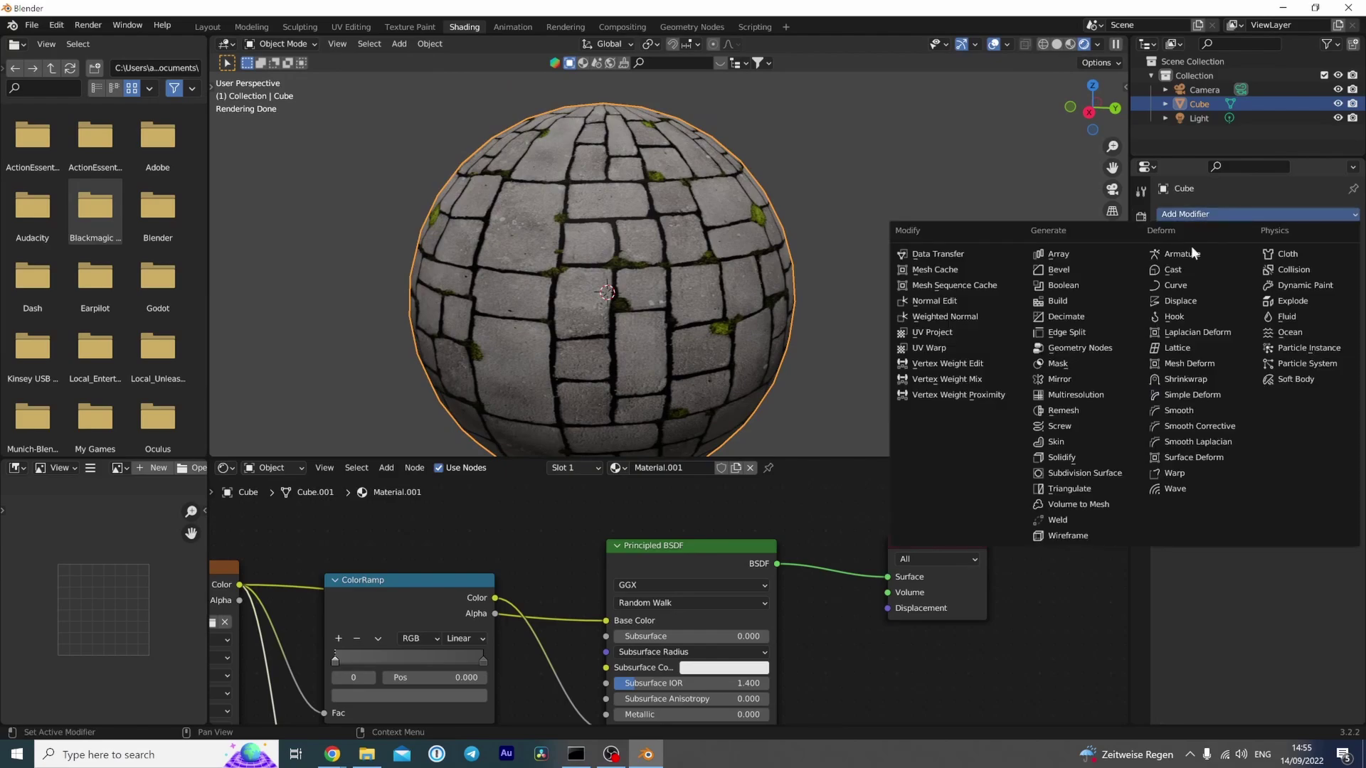
click(1092, 480)
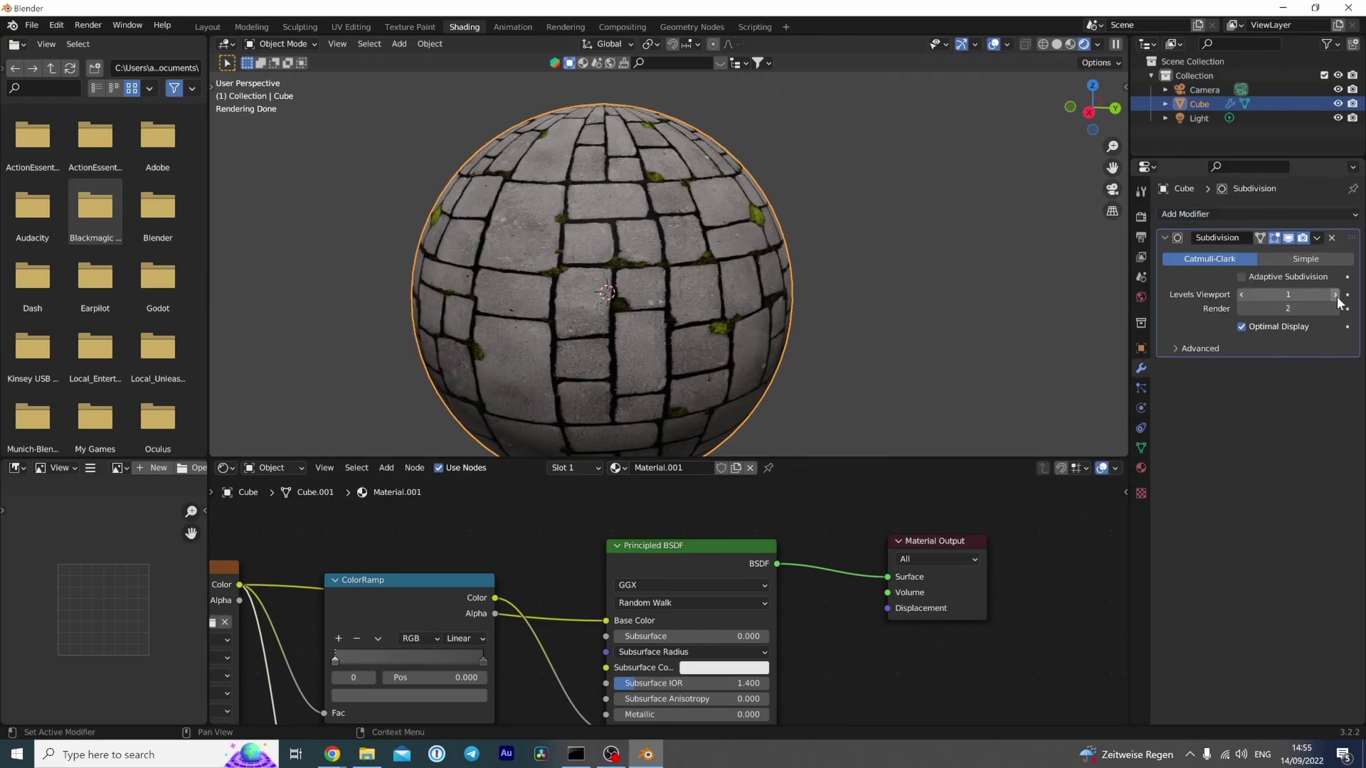
drag(1246, 295, 1255, 283)
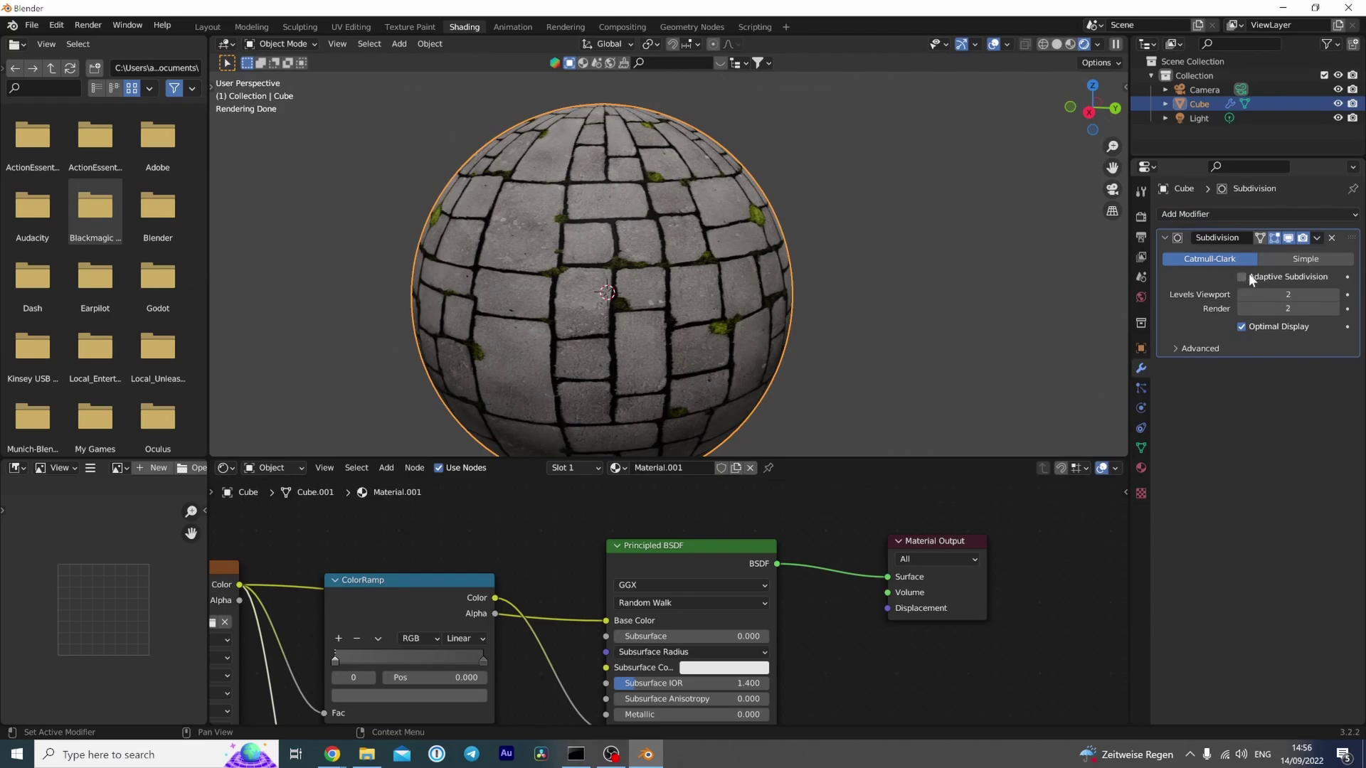
click(1241, 277)
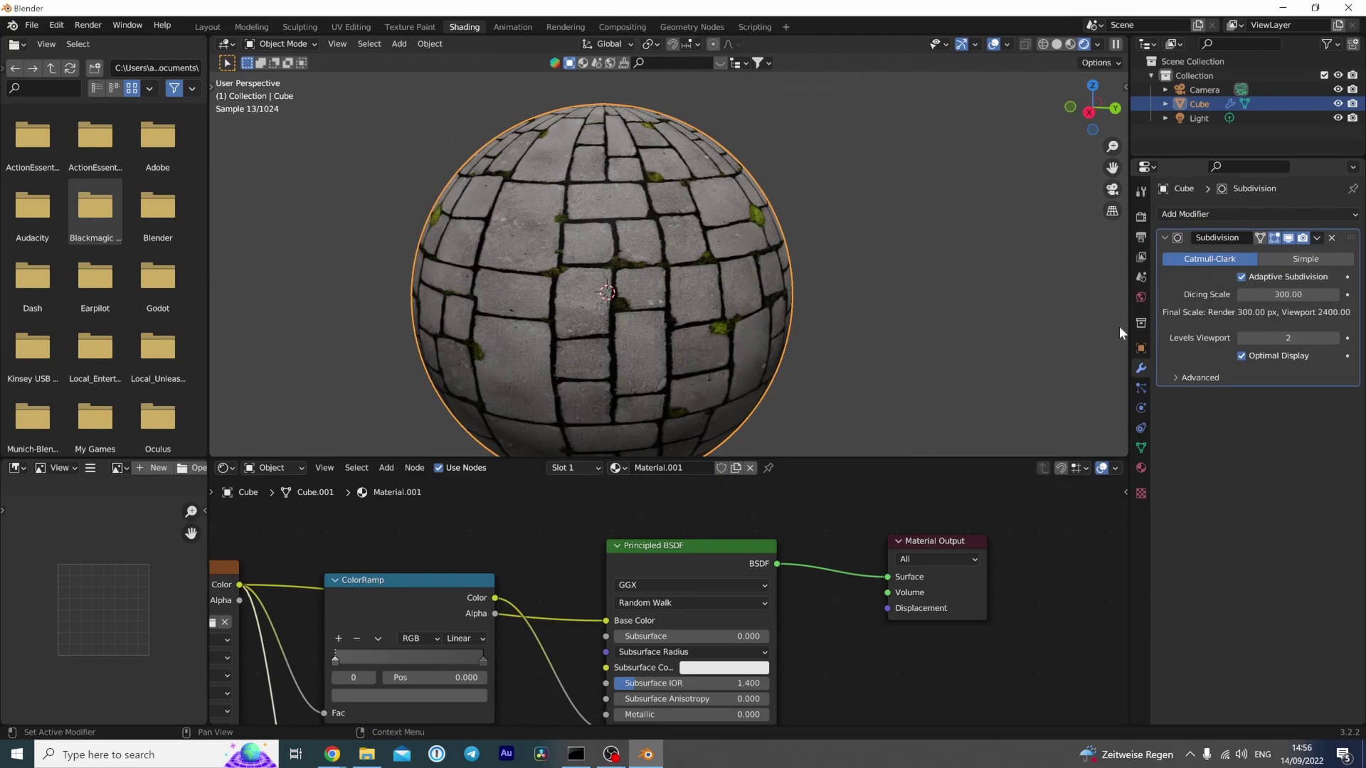
shift+middle_drag(804, 377, 818, 339)
scroll(928, 684, down, 2)
Add a Displacement node into Material Output Displacement, with the Normal Map feeding its Normal
click(633, 564)
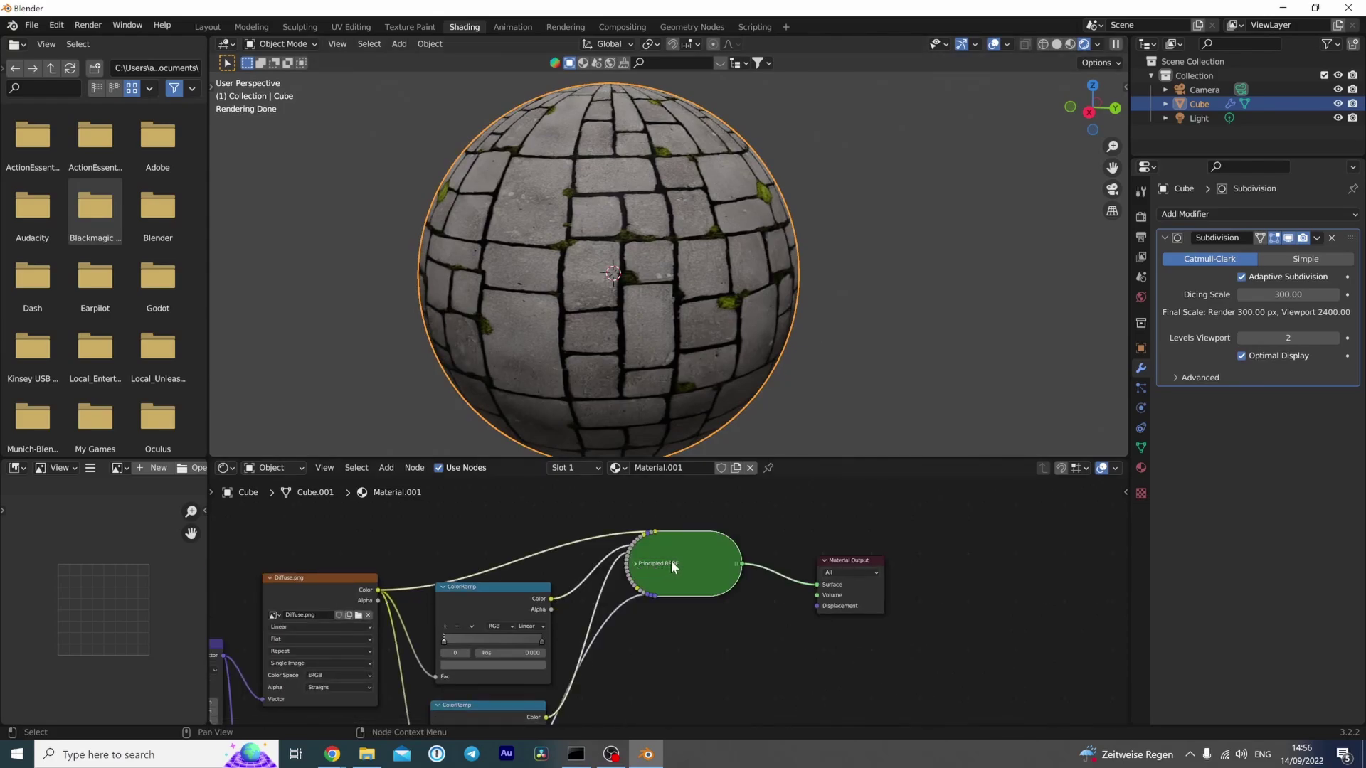
middle_drag(797, 637, 779, 597)
scroll(801, 586, down, 2)
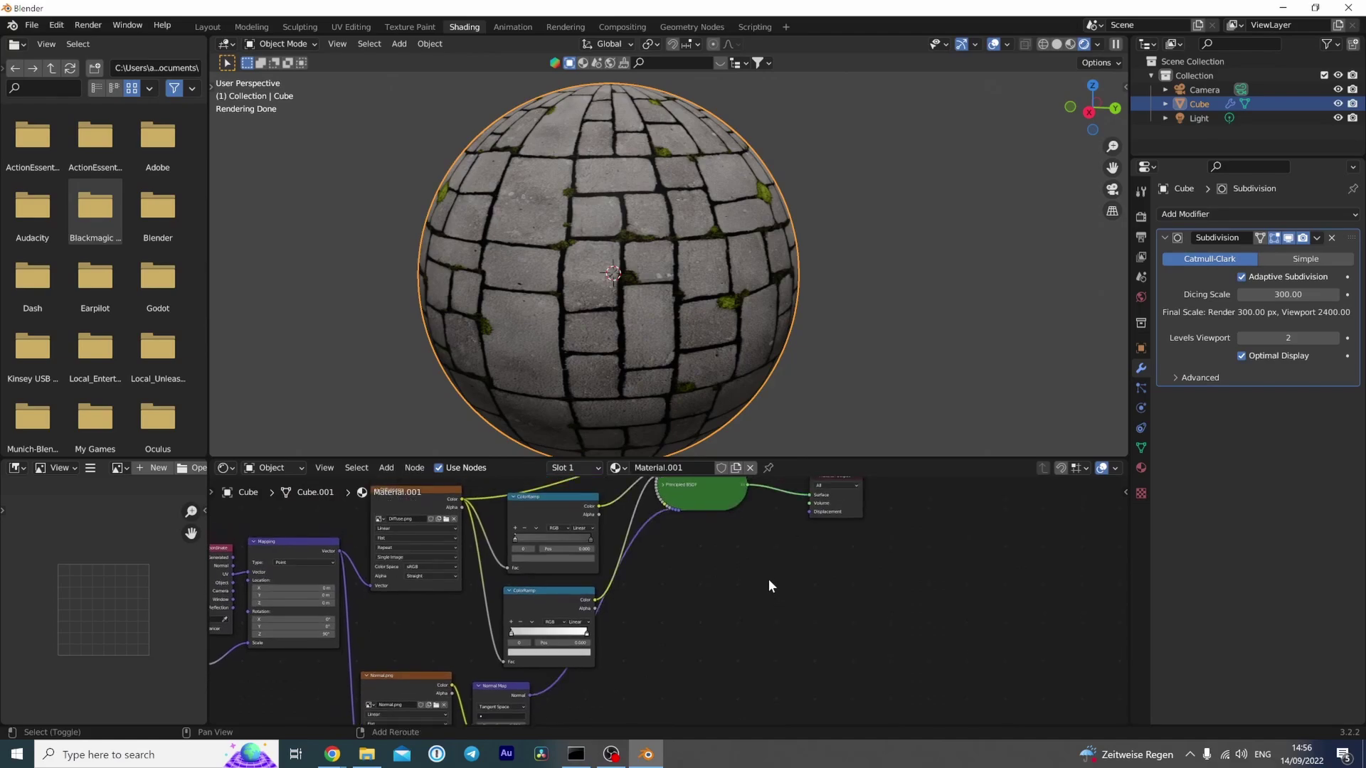
key(shift+a)
click(765, 574)
text(disp)
key(Return)
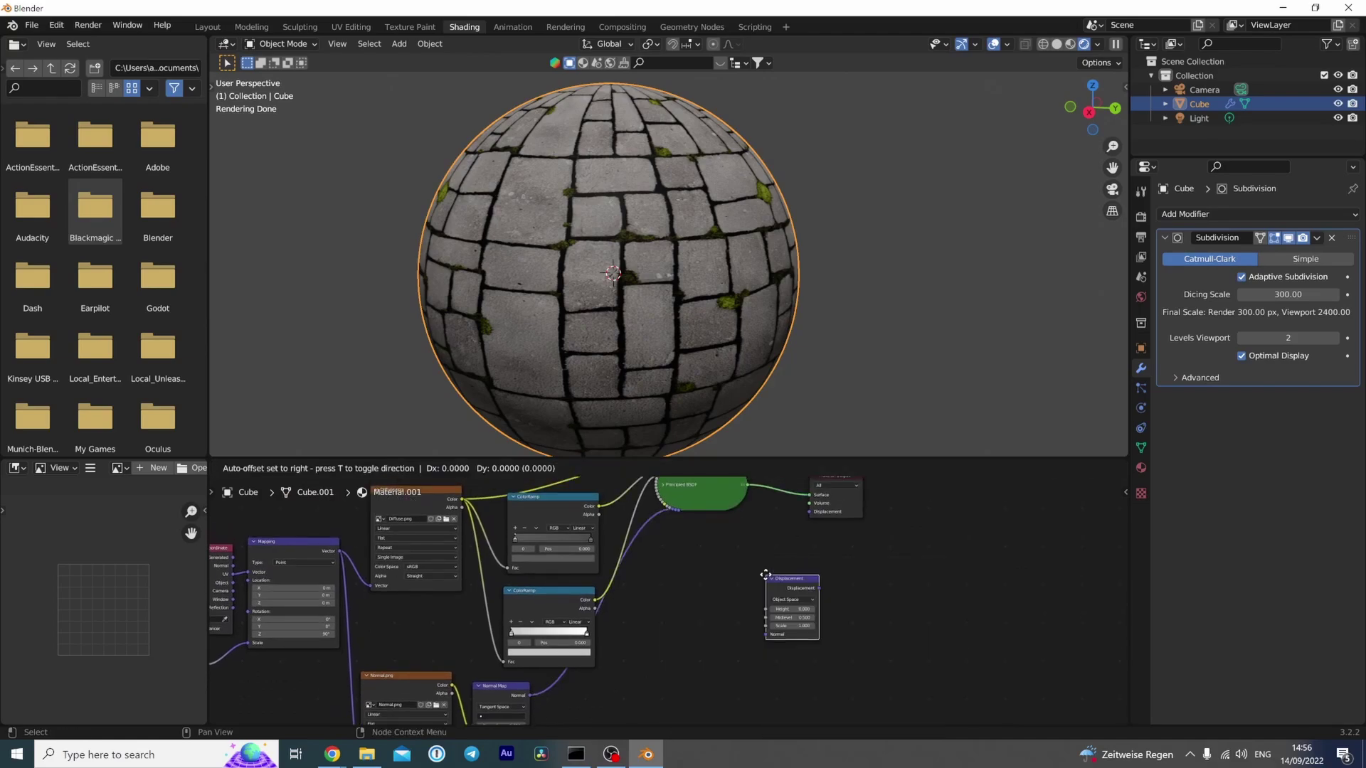
click(758, 562)
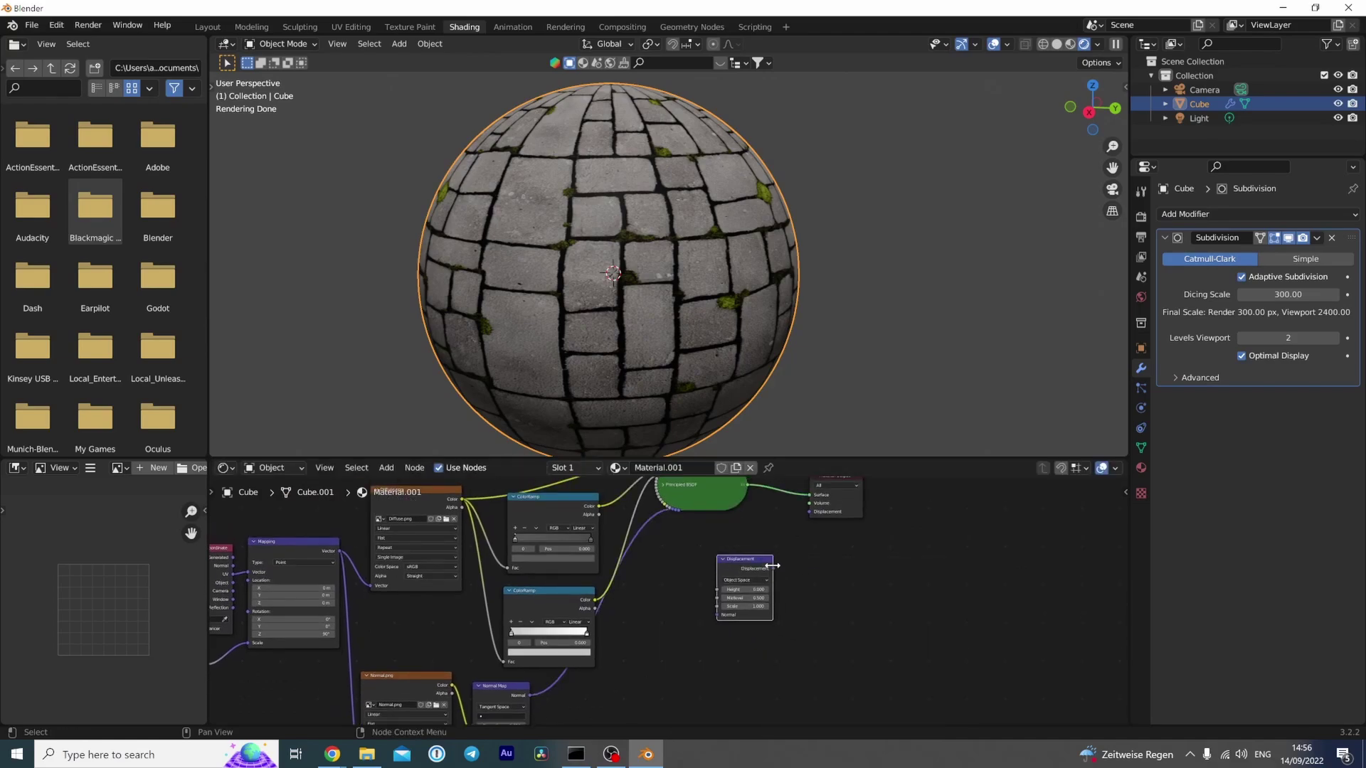
drag(772, 567, 809, 511)
middle_drag(690, 623, 756, 590)
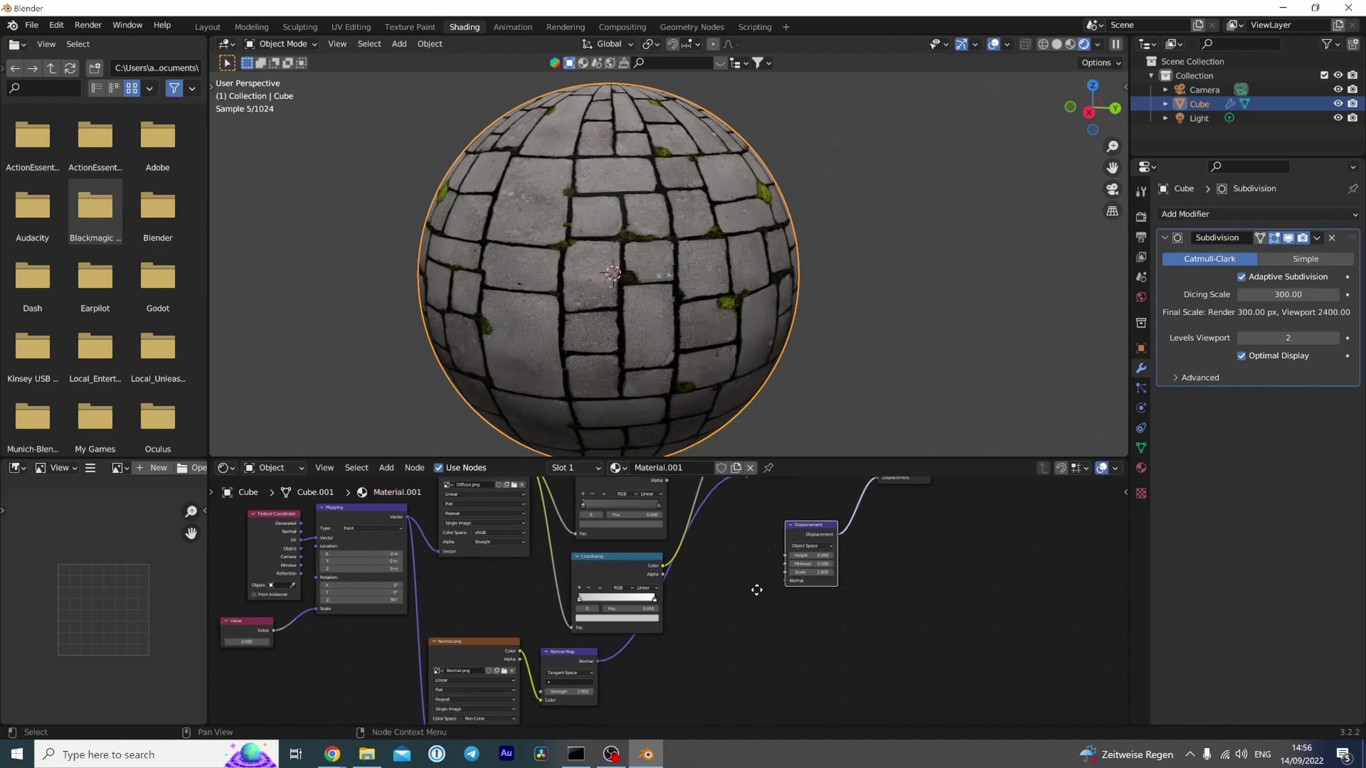
drag(598, 660, 787, 580)
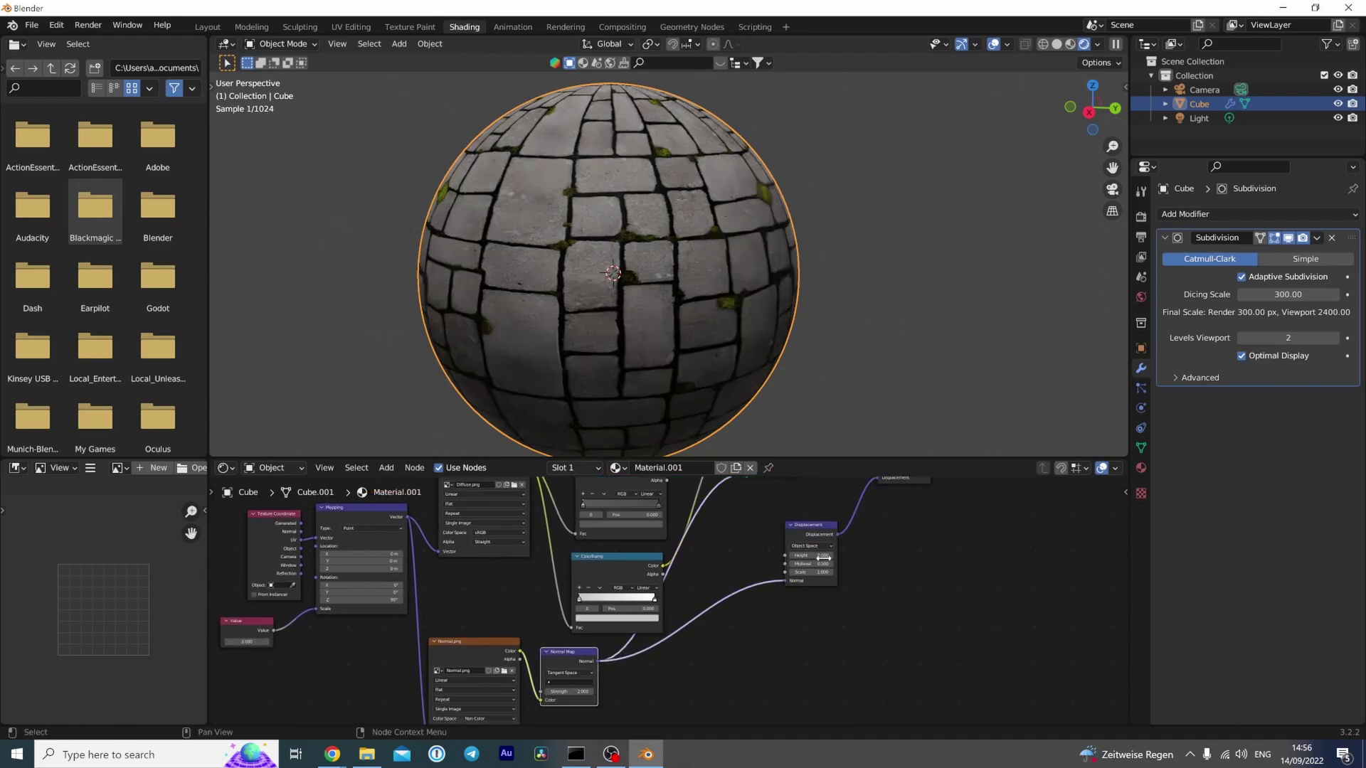
Set the material's Displacement method to Displacement Only in Material Settings
click(1142, 468)
scroll(1188, 522, down, 15)
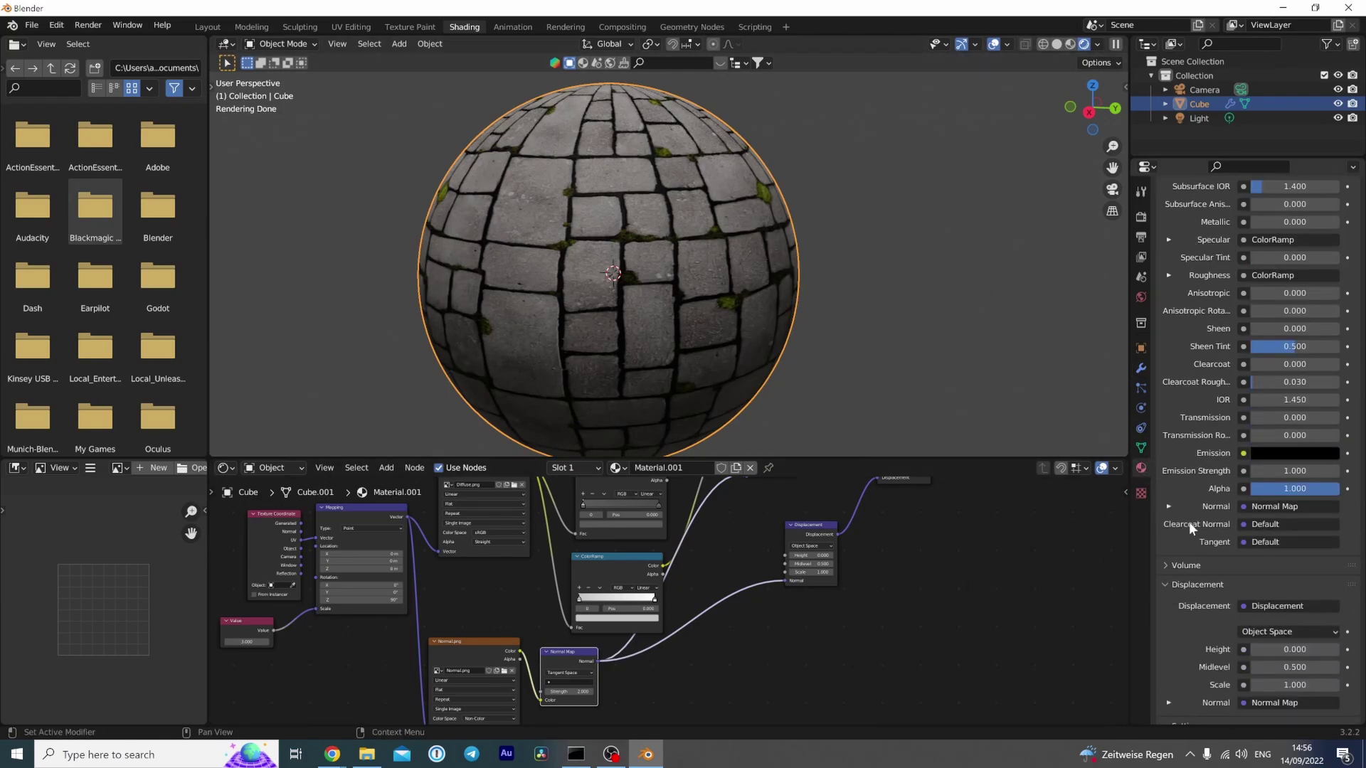
scroll(1188, 522, down, 2)
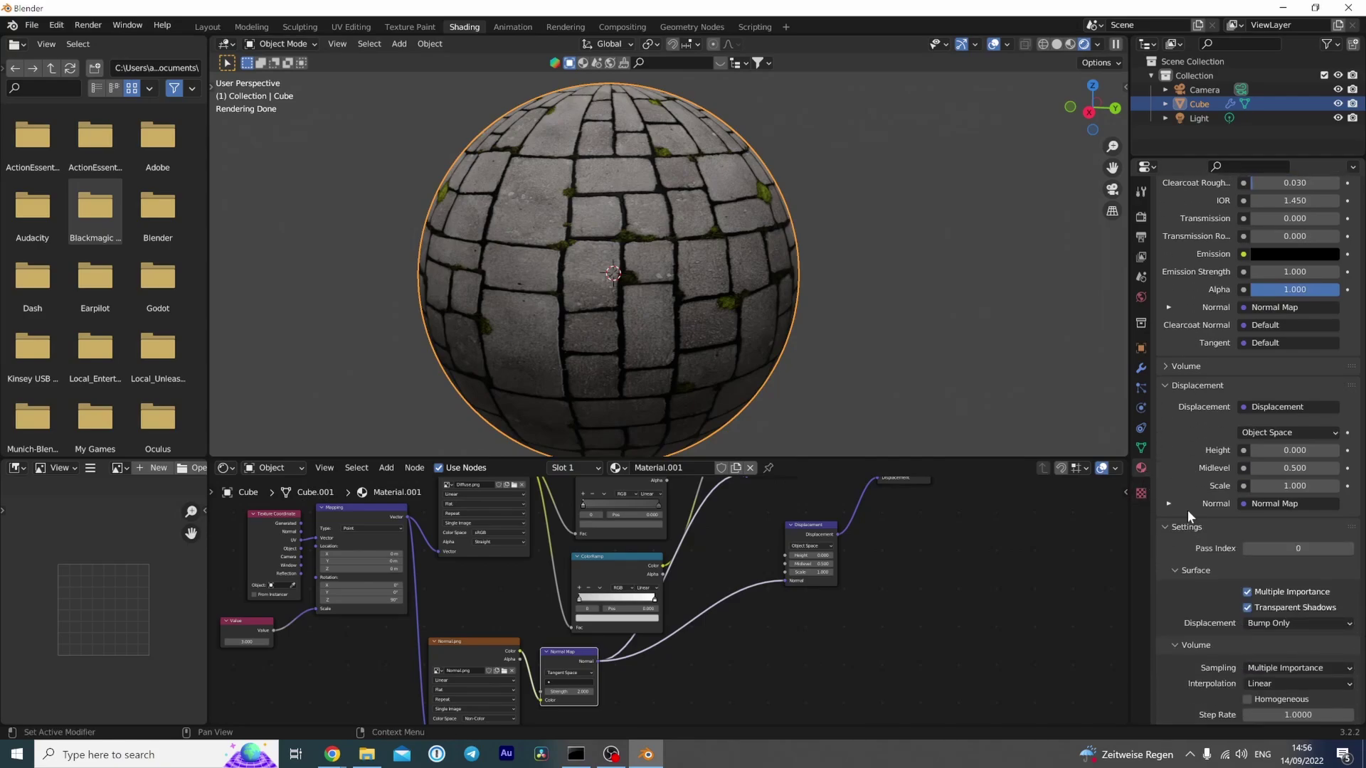
scroll(1200, 530, down, 1)
scroll(1196, 544, down, 2)
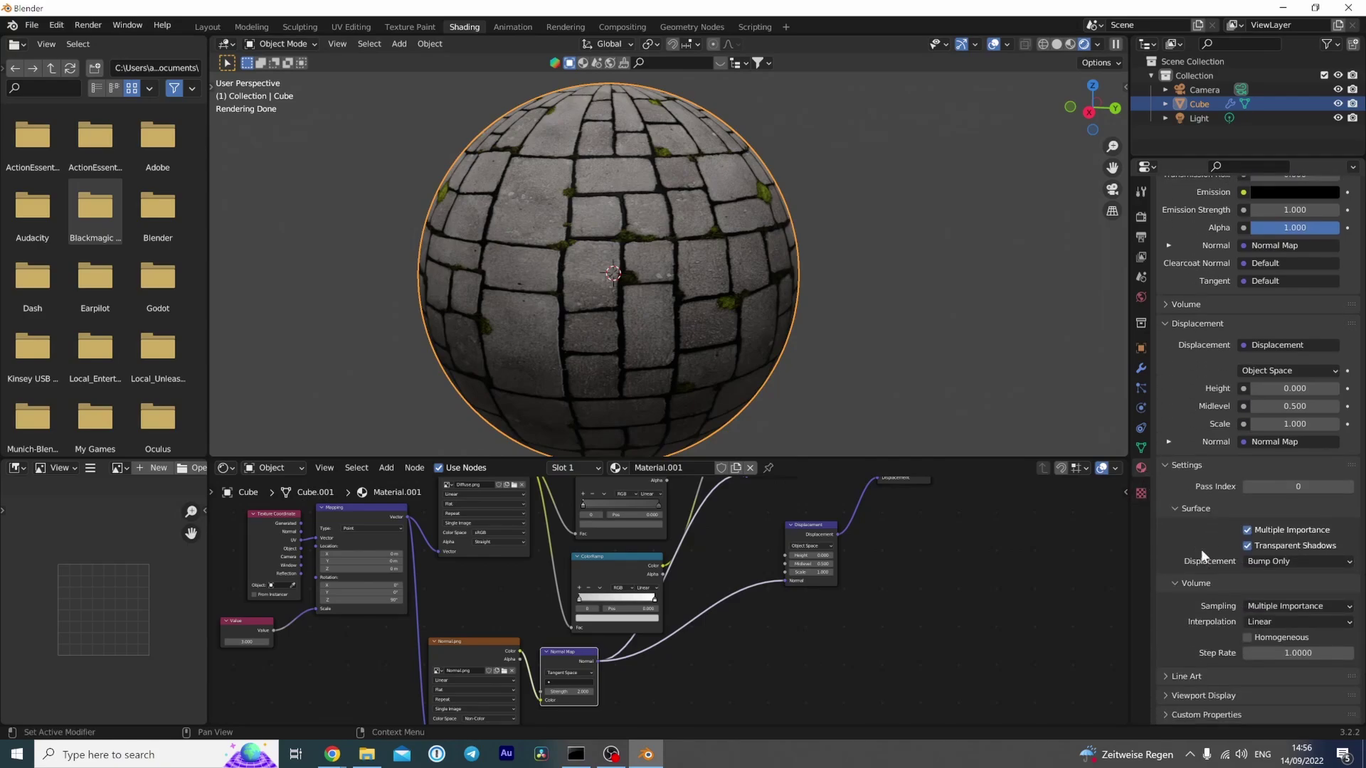
click(1257, 560)
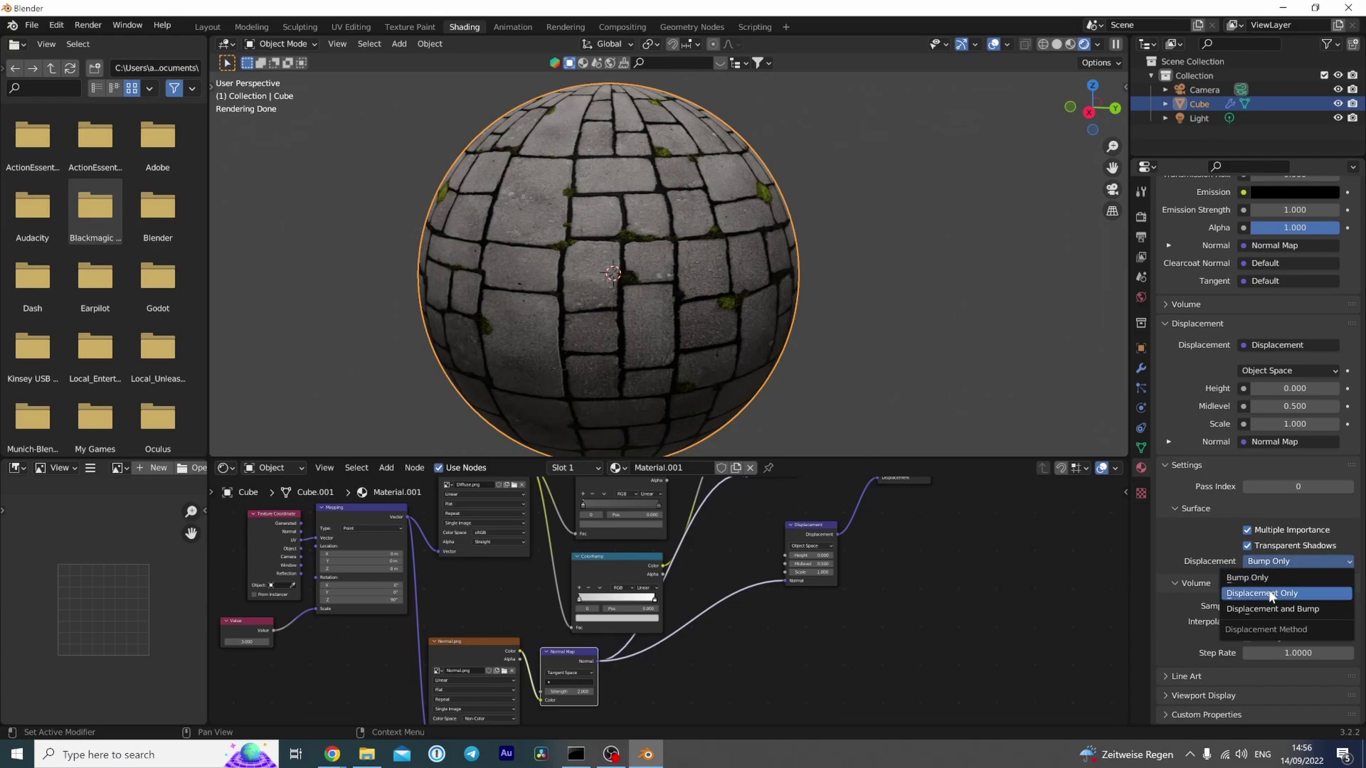
click(1269, 593)
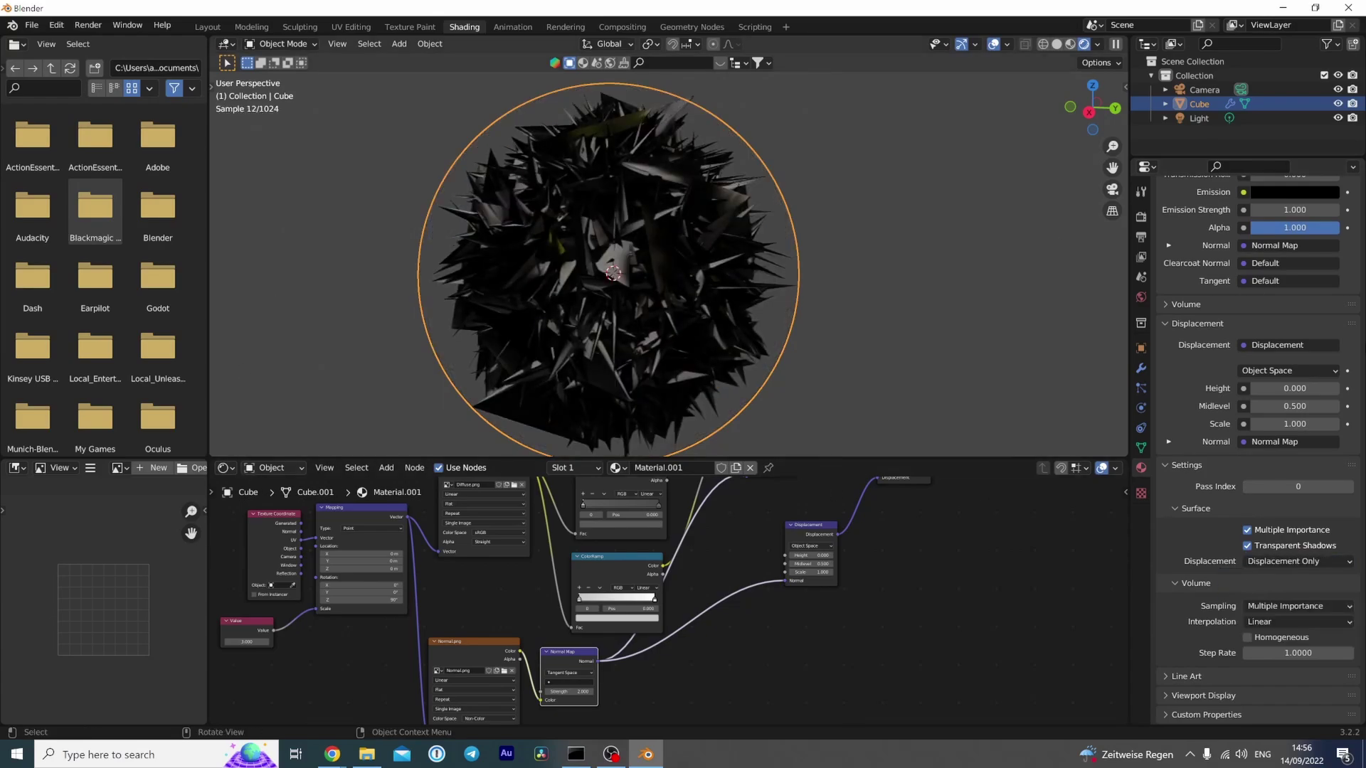
Set the Displacement node's Scale to 0.010, after trying 0.05
scroll(924, 566, up, 2)
scroll(907, 618, up, 1)
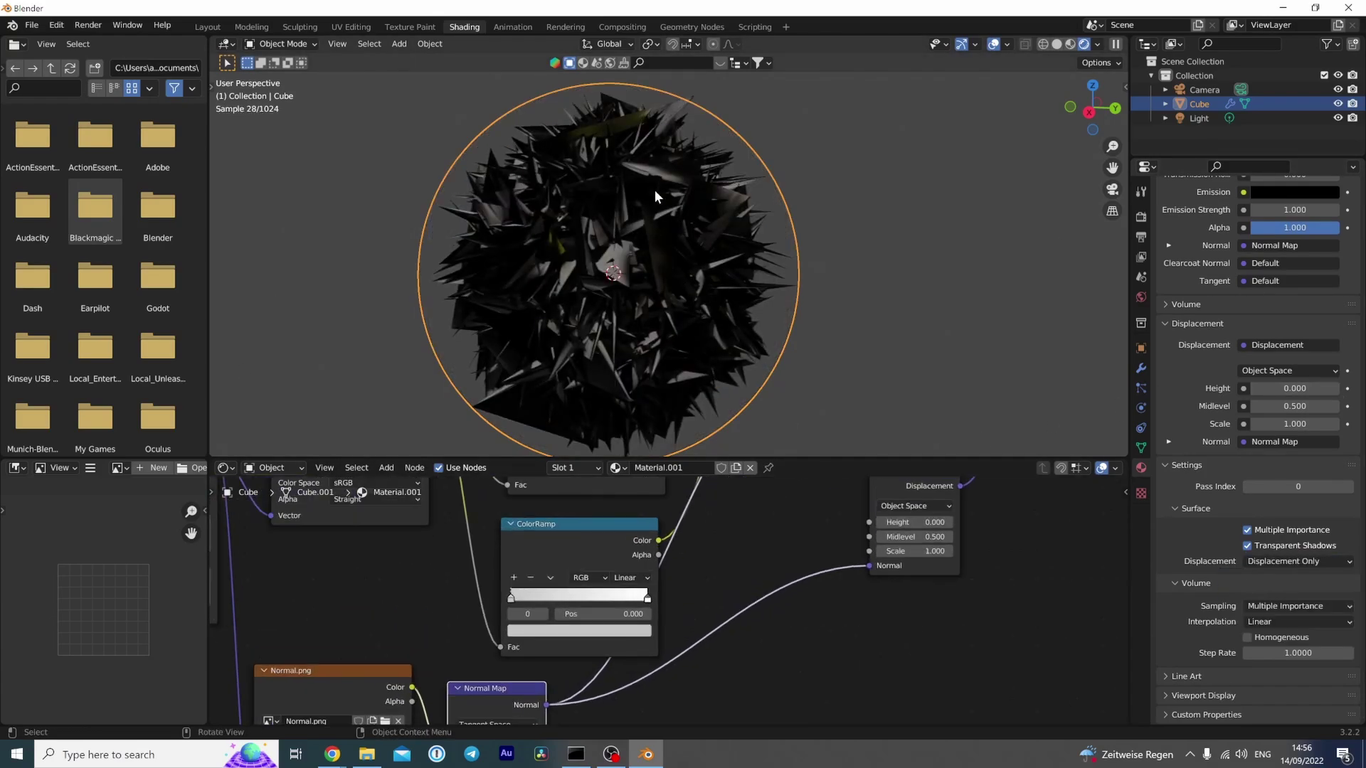
middle_drag(741, 406, 712, 331)
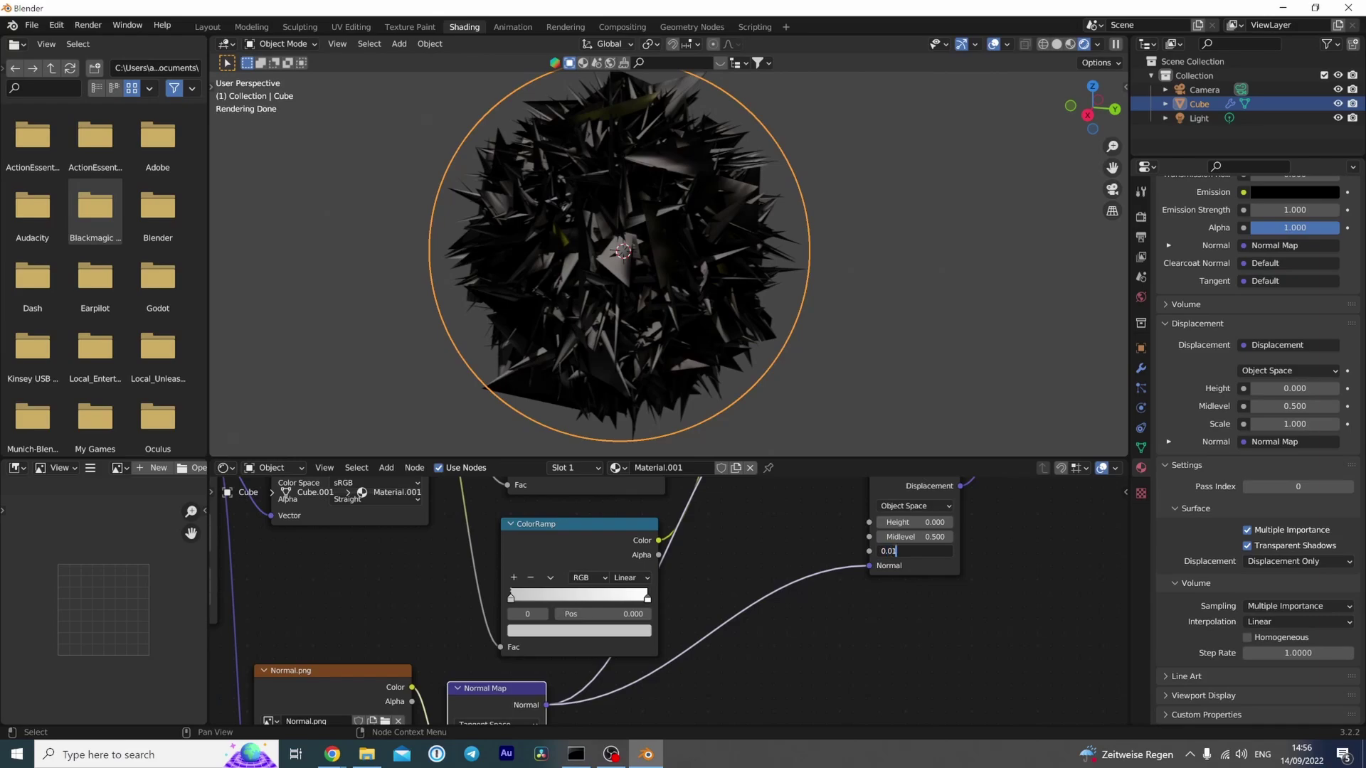
key(Return)
scroll(813, 203, up, 5)
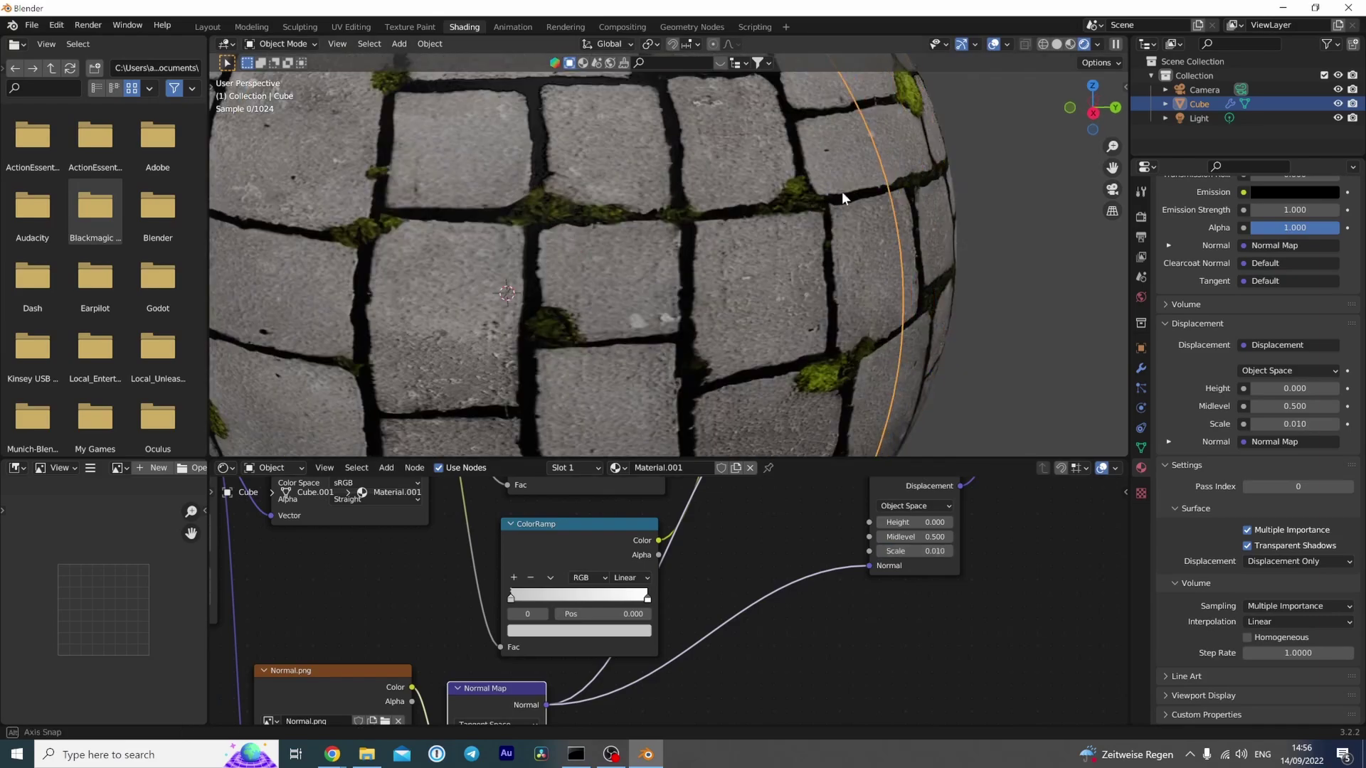
middle_drag(843, 190, 849, 186)
middle_drag(941, 249, 902, 263)
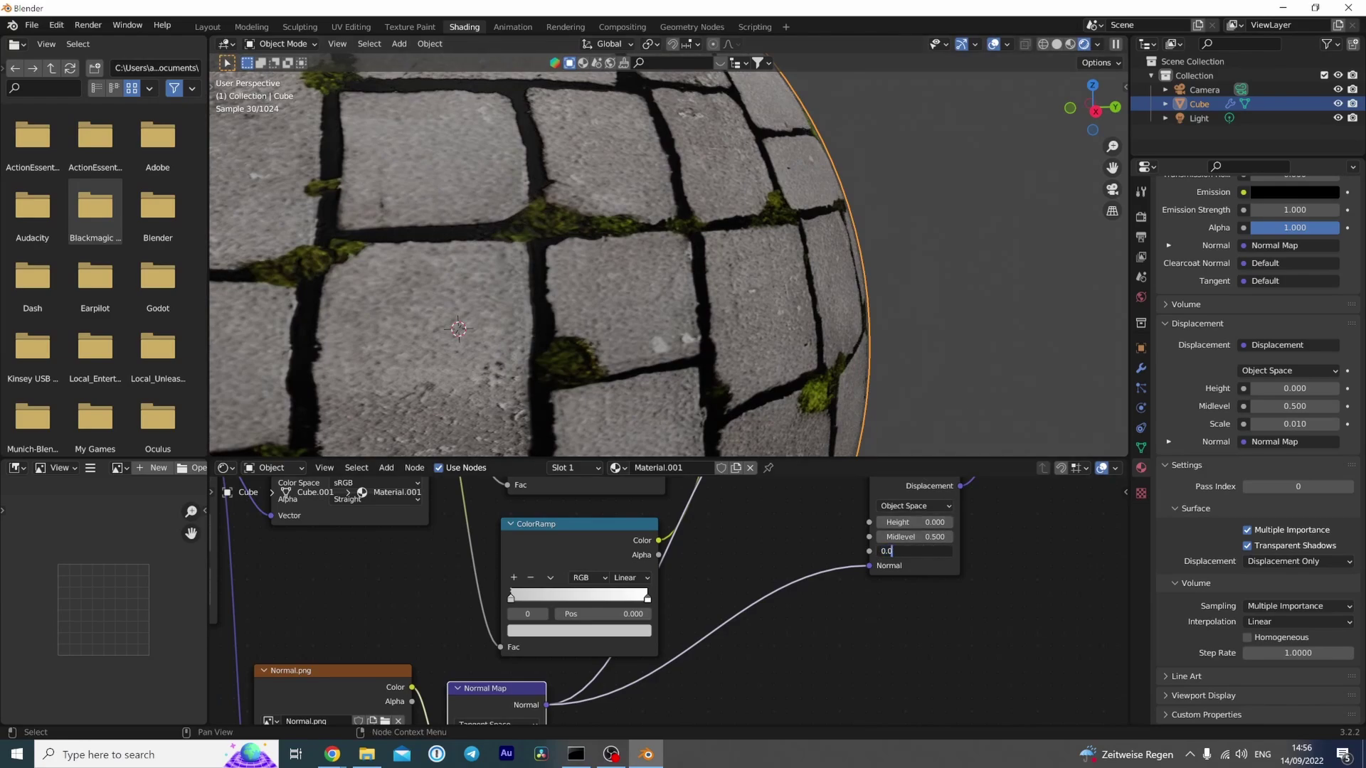
key(Return)
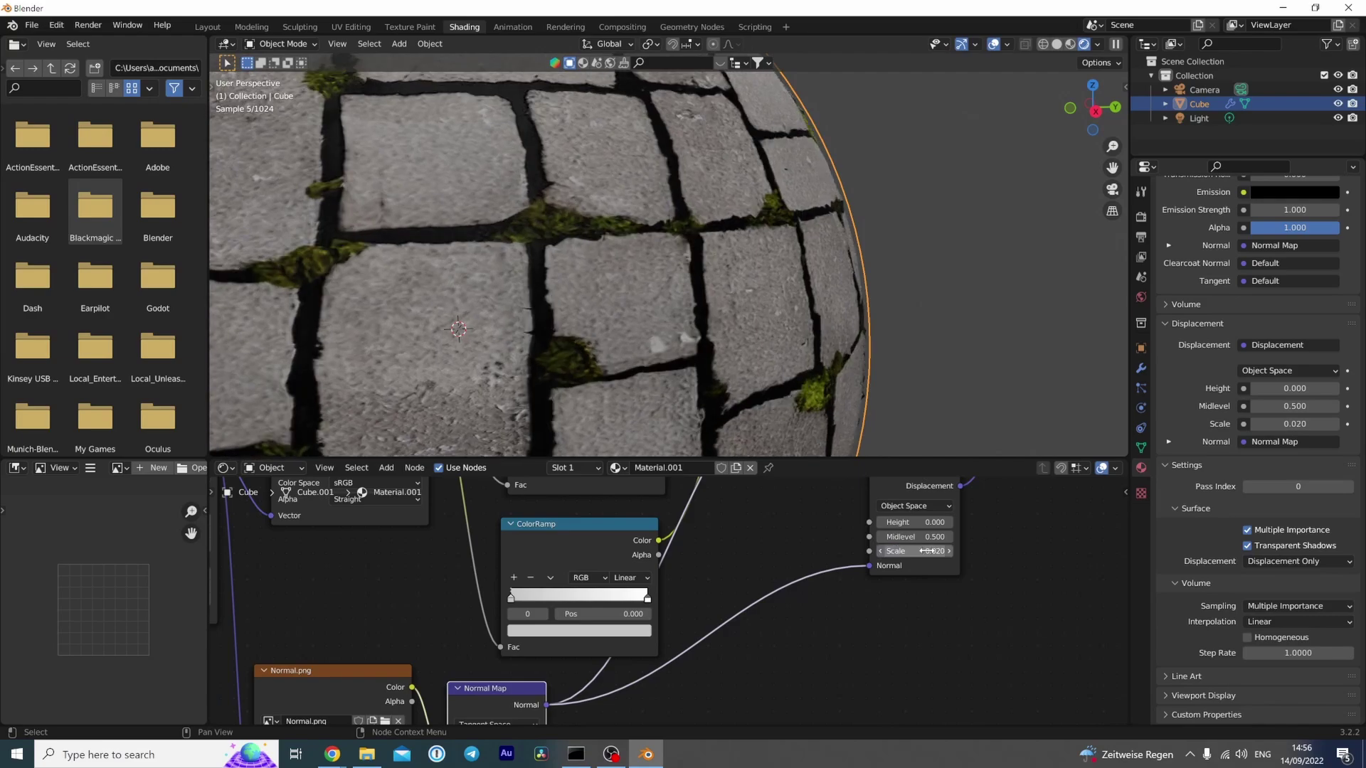
key(BackSpace)
text(1)
key(Return)
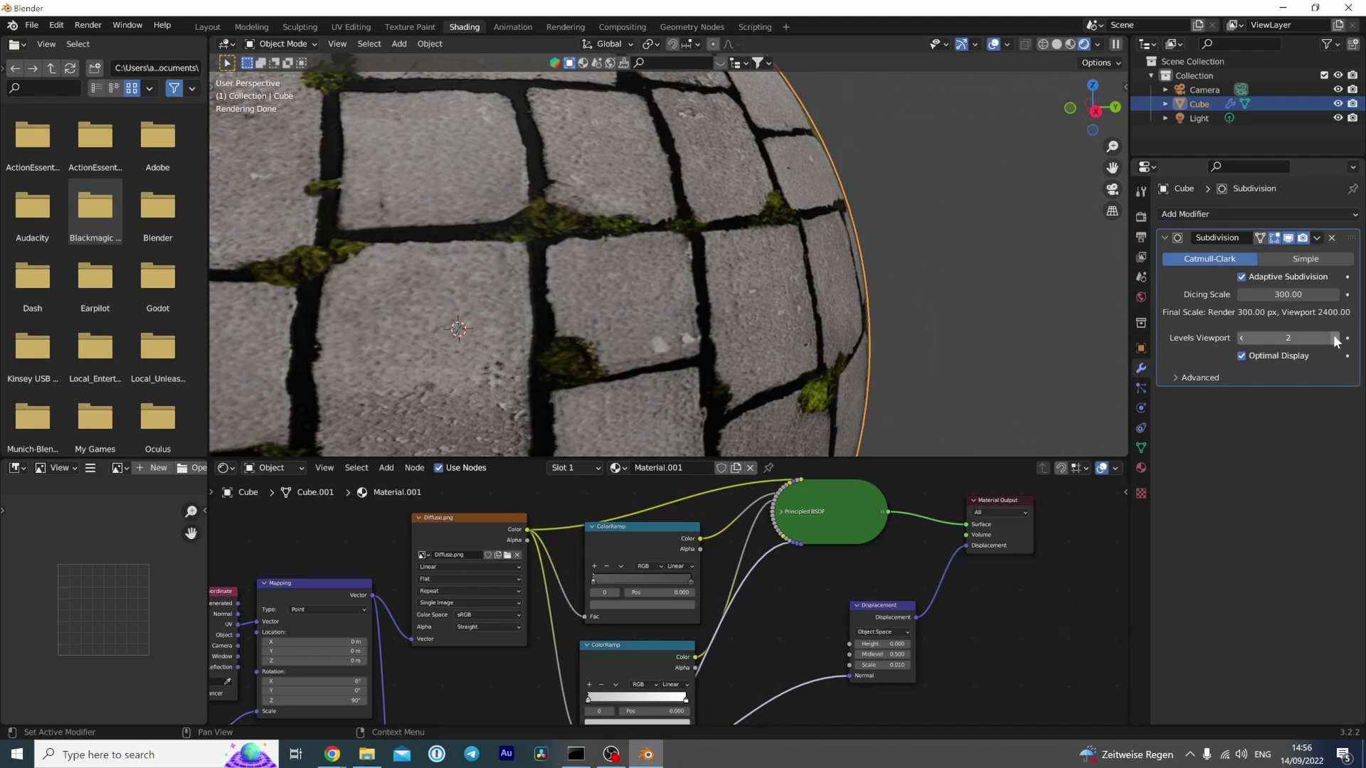
Raise the Subdivision modifier's viewport levels to 4 and inspect the stones up close
click(1334, 339)
click(1335, 338)
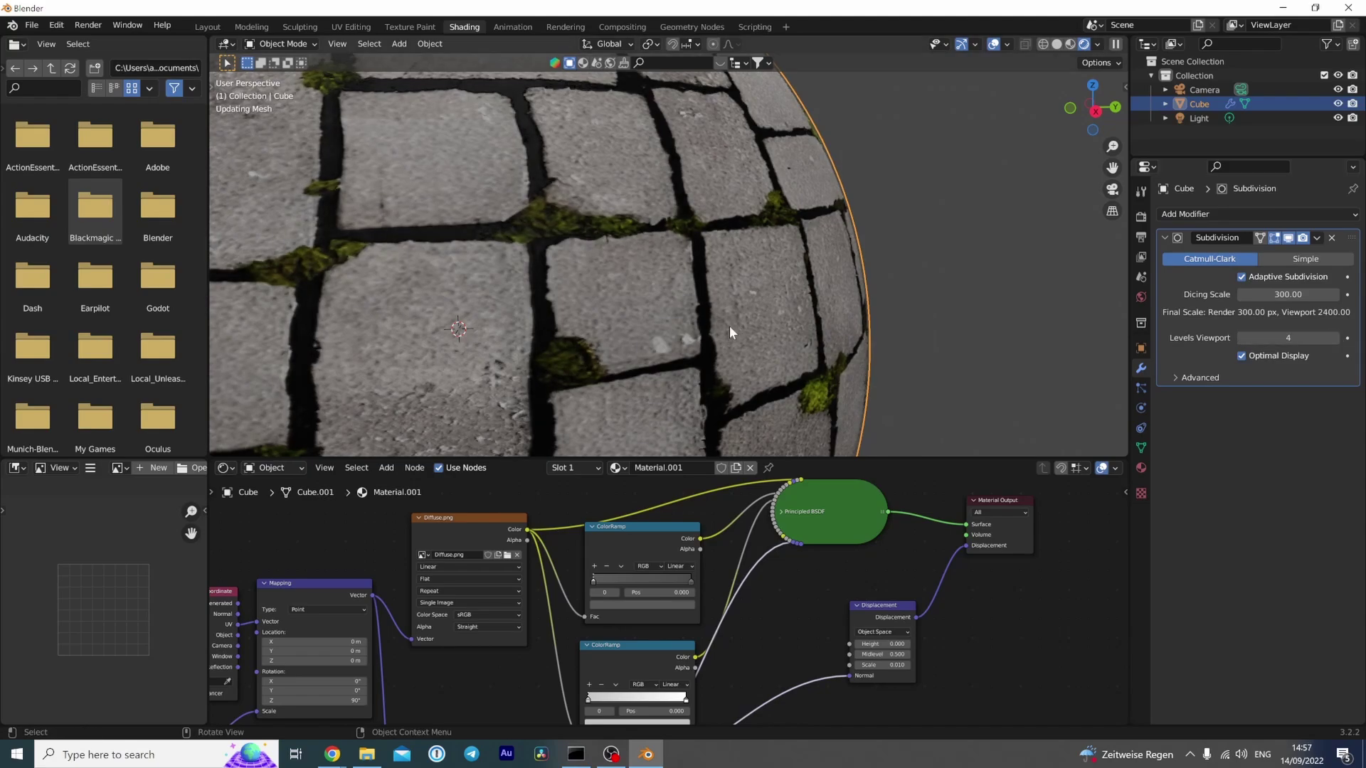
click(924, 275)
middle_drag(924, 274, 839, 370)
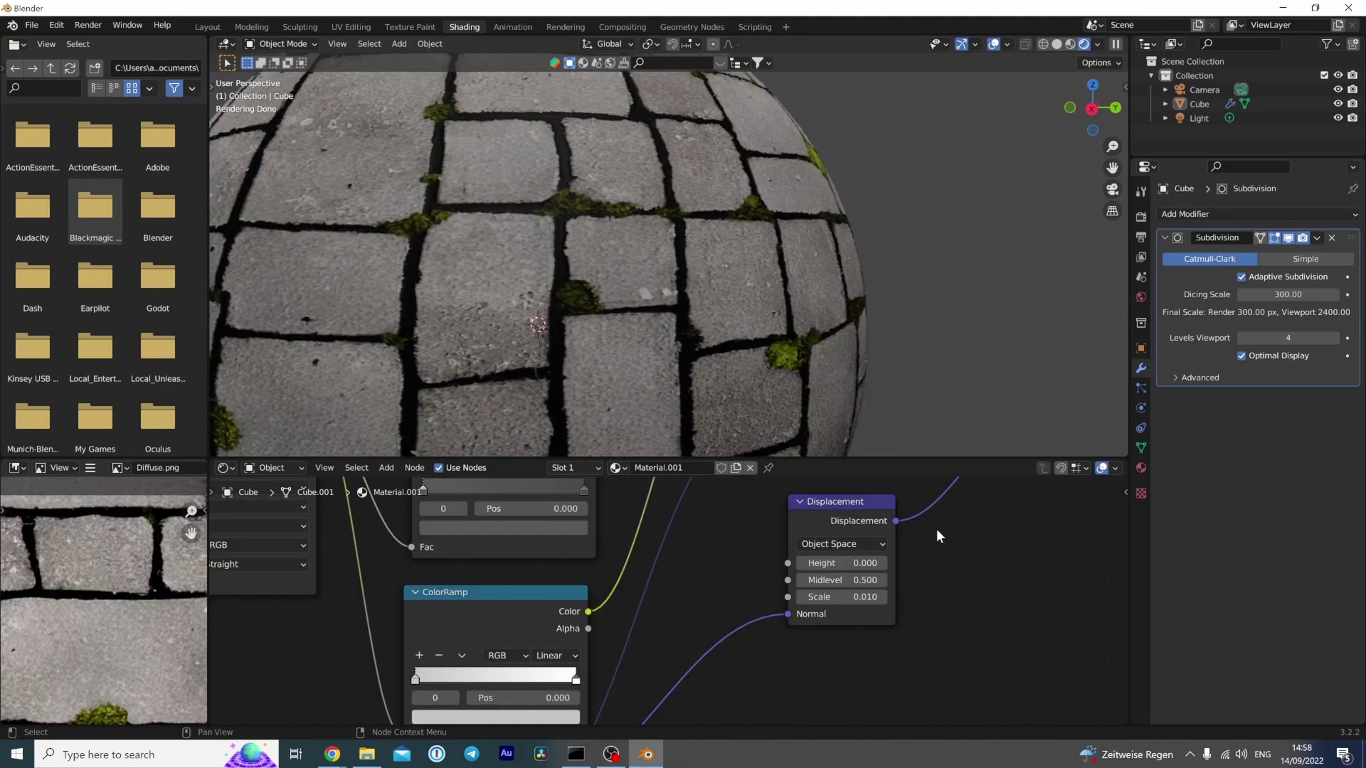
Unplug the Normal Map from the Displacement node and place Displacement beside Material Output
scroll(728, 609, down, 2)
middle_drag(728, 609, 817, 545)
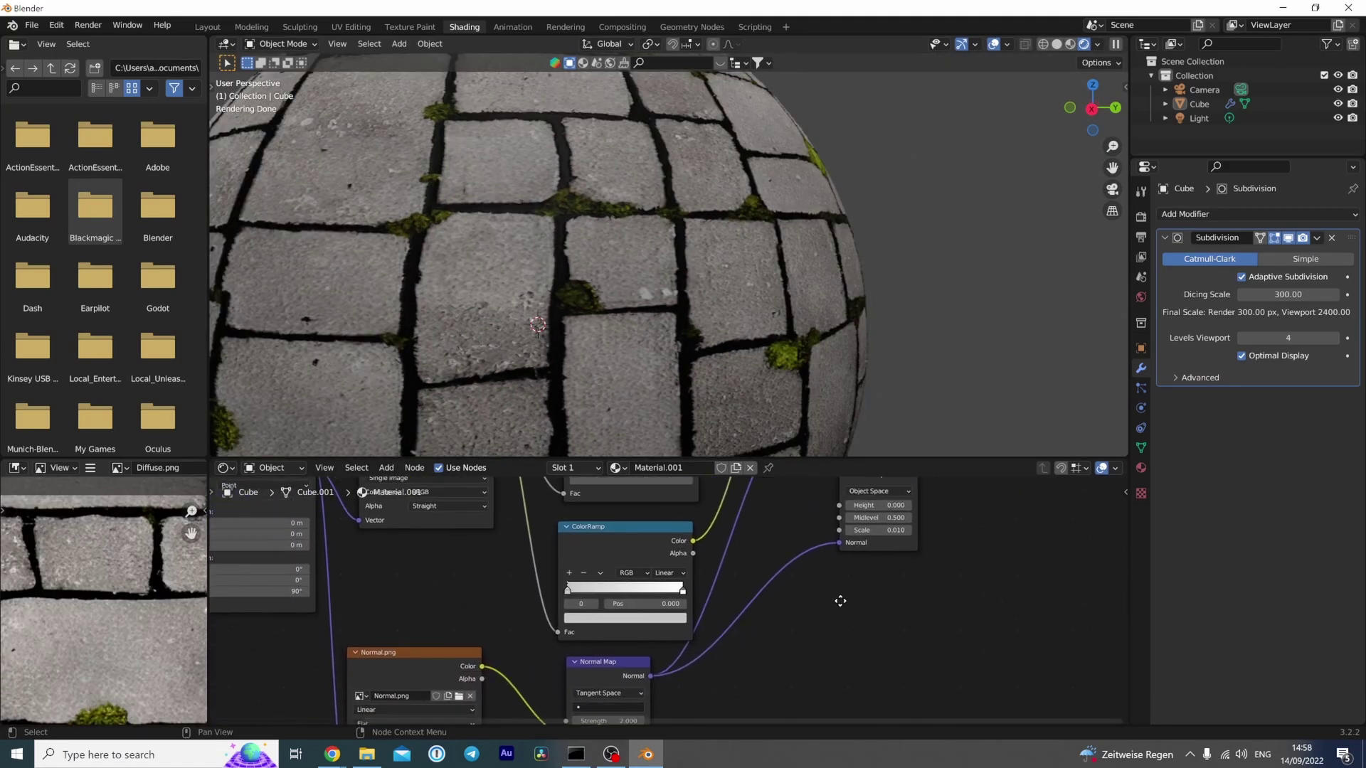
drag(838, 539, 965, 557)
scroll(969, 551, down, 1)
middle_drag(969, 551, 808, 626)
drag(756, 541, 837, 581)
middle_drag(737, 589, 745, 598)
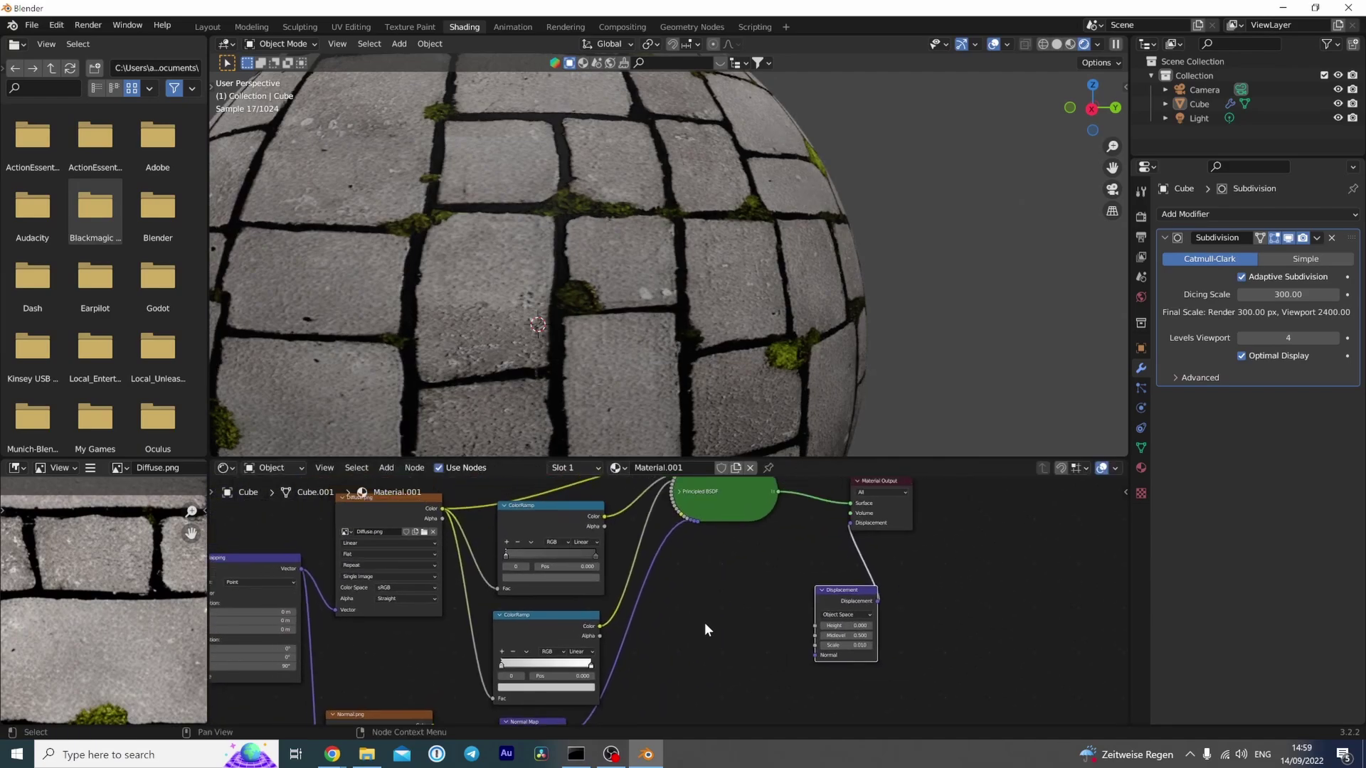
Add a ColorRamp fed by the diffuse texture colour, driving Displacement Height
key(shift+a)
click(697, 577)
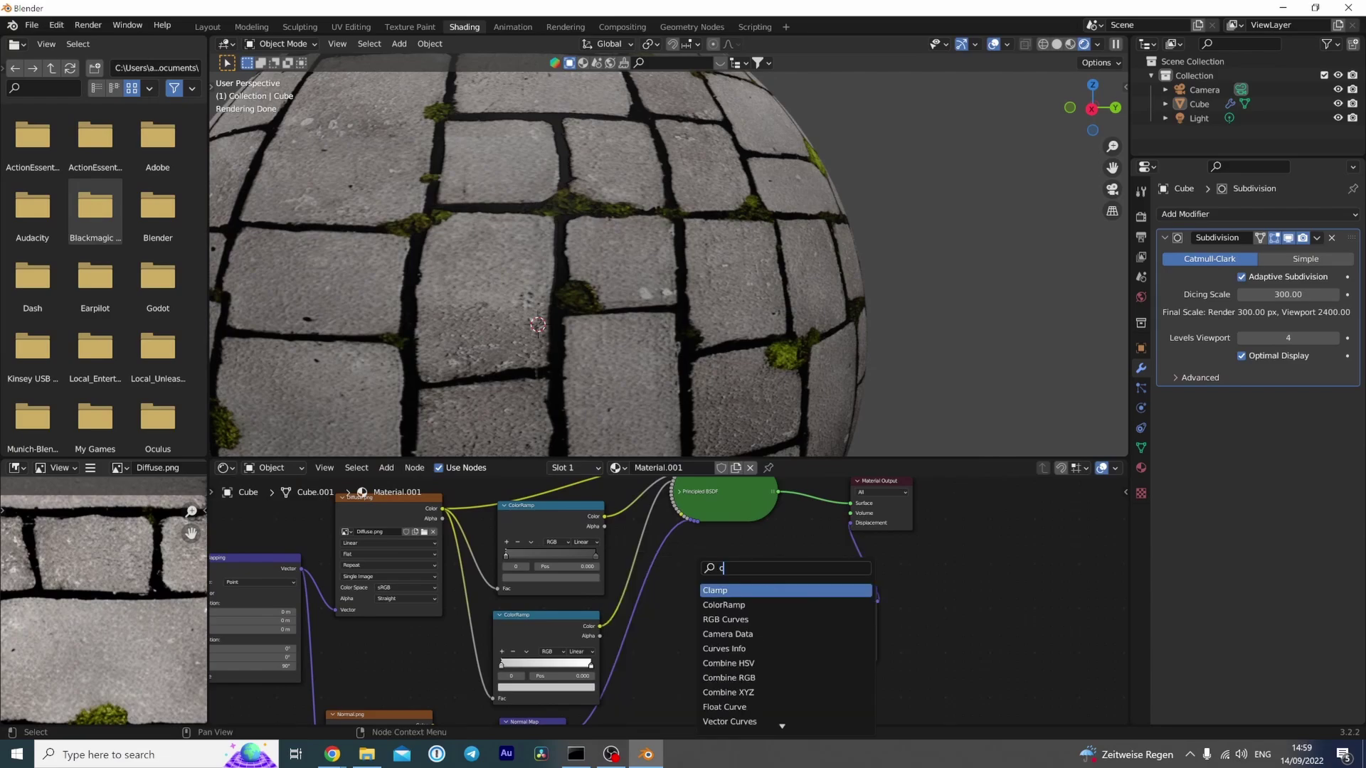
text(color)
key(Return)
click(659, 578)
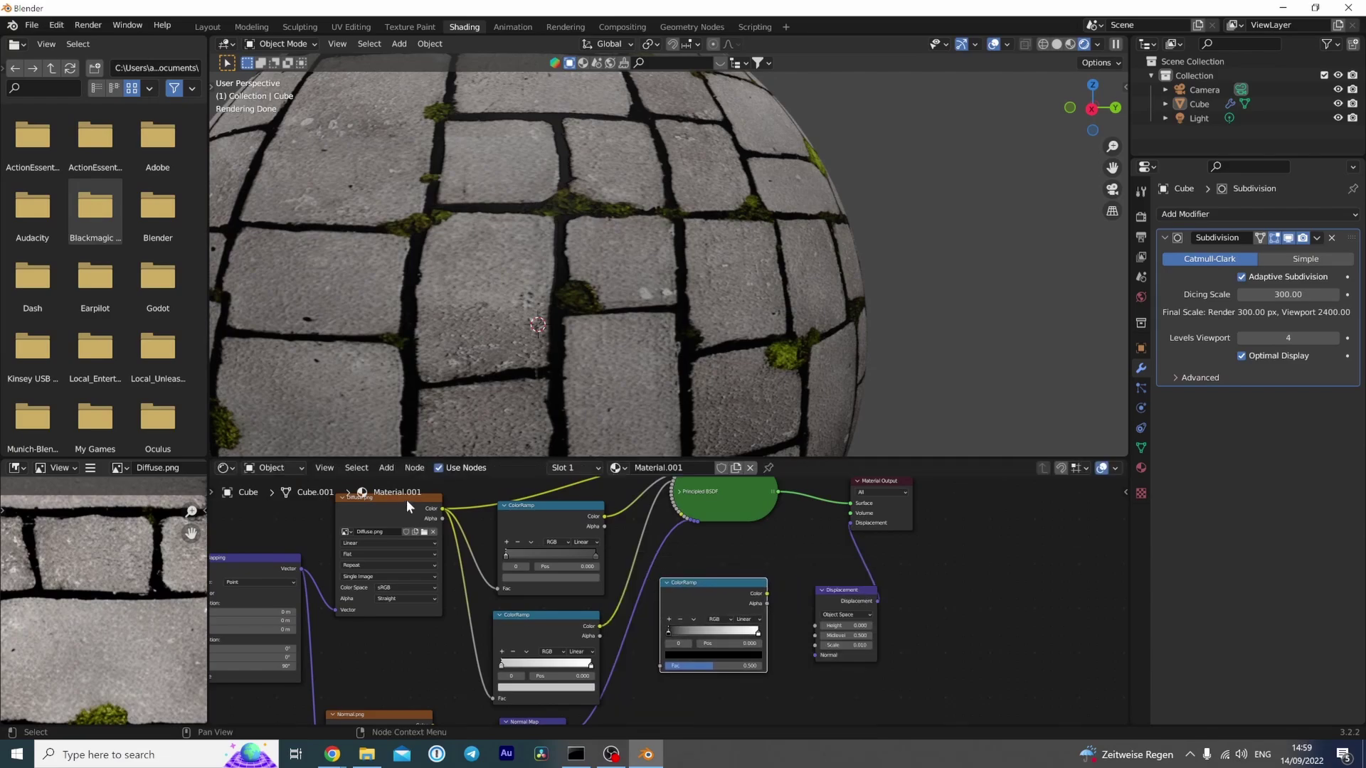
drag(442, 509, 660, 666)
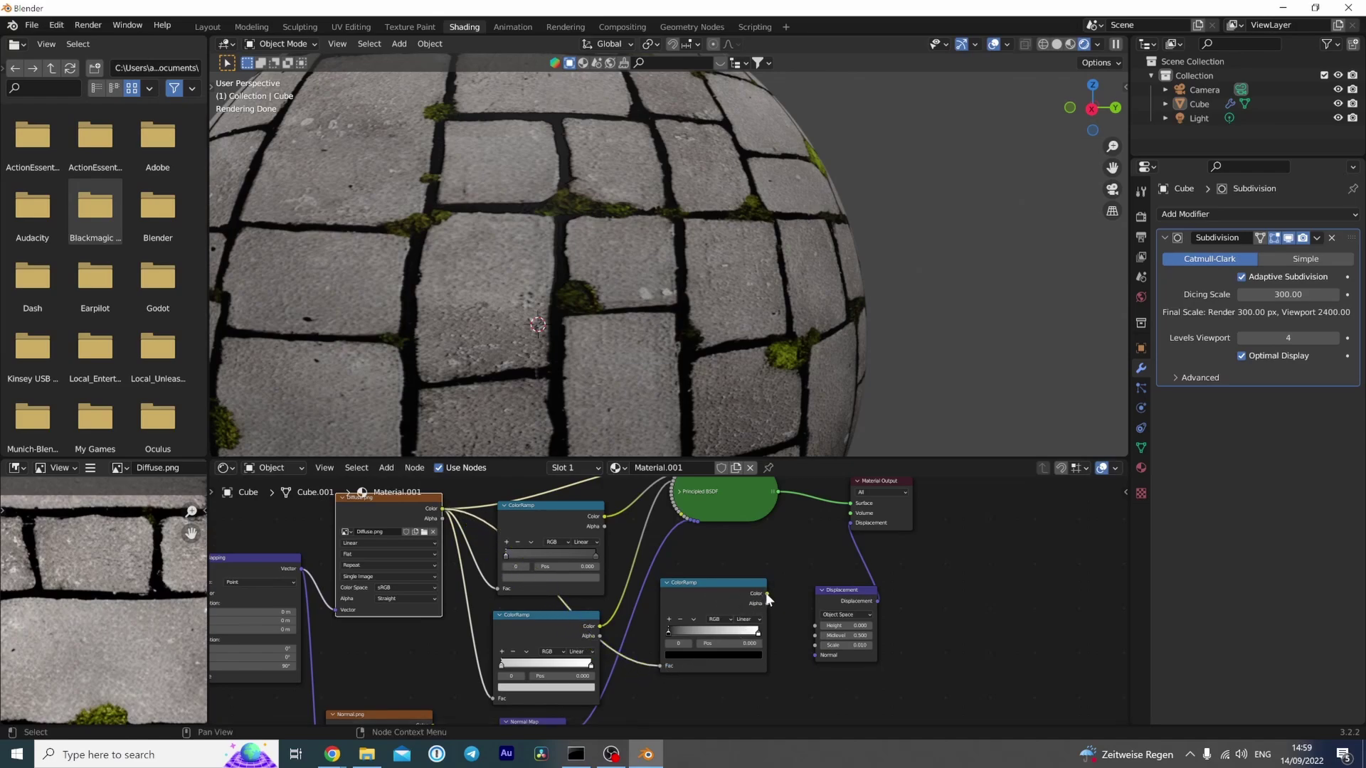
drag(766, 593, 781, 598)
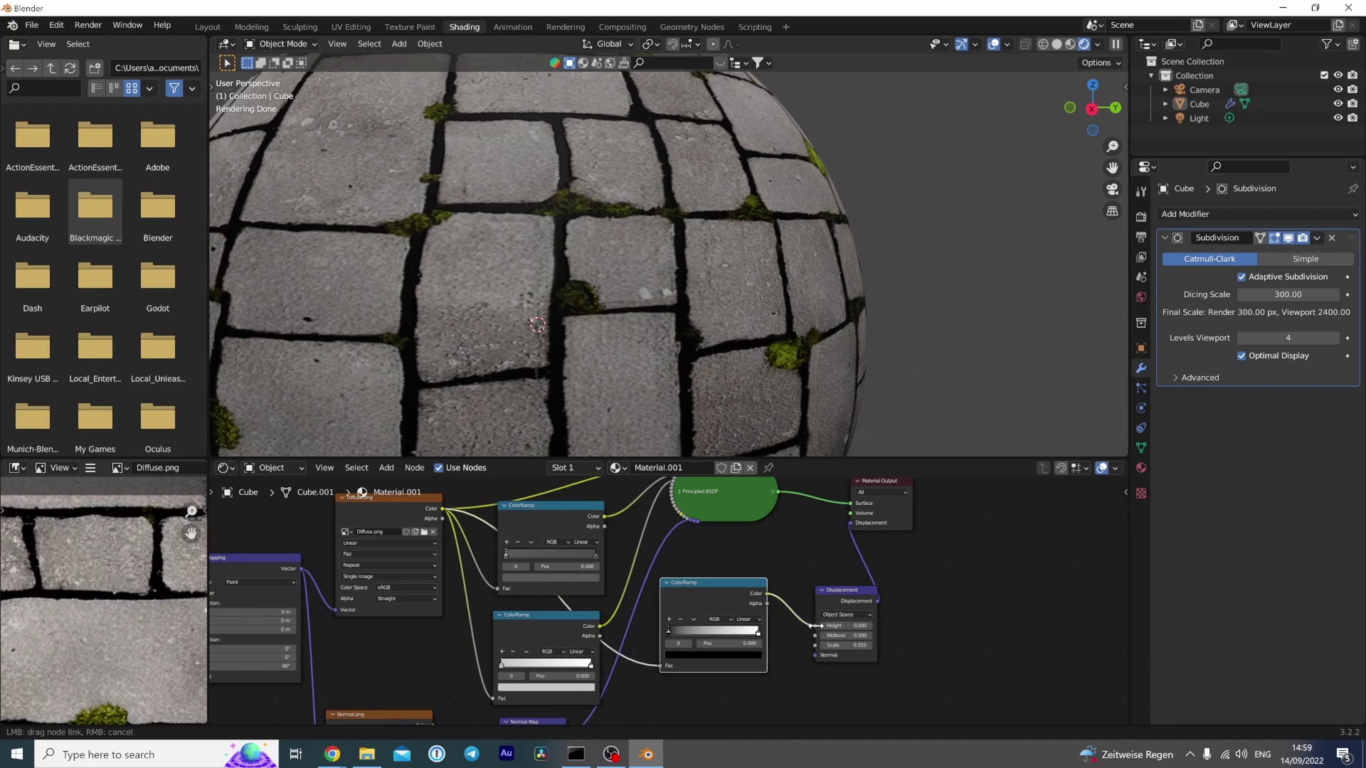
drag(862, 611, 808, 561)
Change the Value node from 3 to 2 and view the sphere from another angle
middle_drag(903, 333, 925, 271)
scroll(734, 387, down, 5)
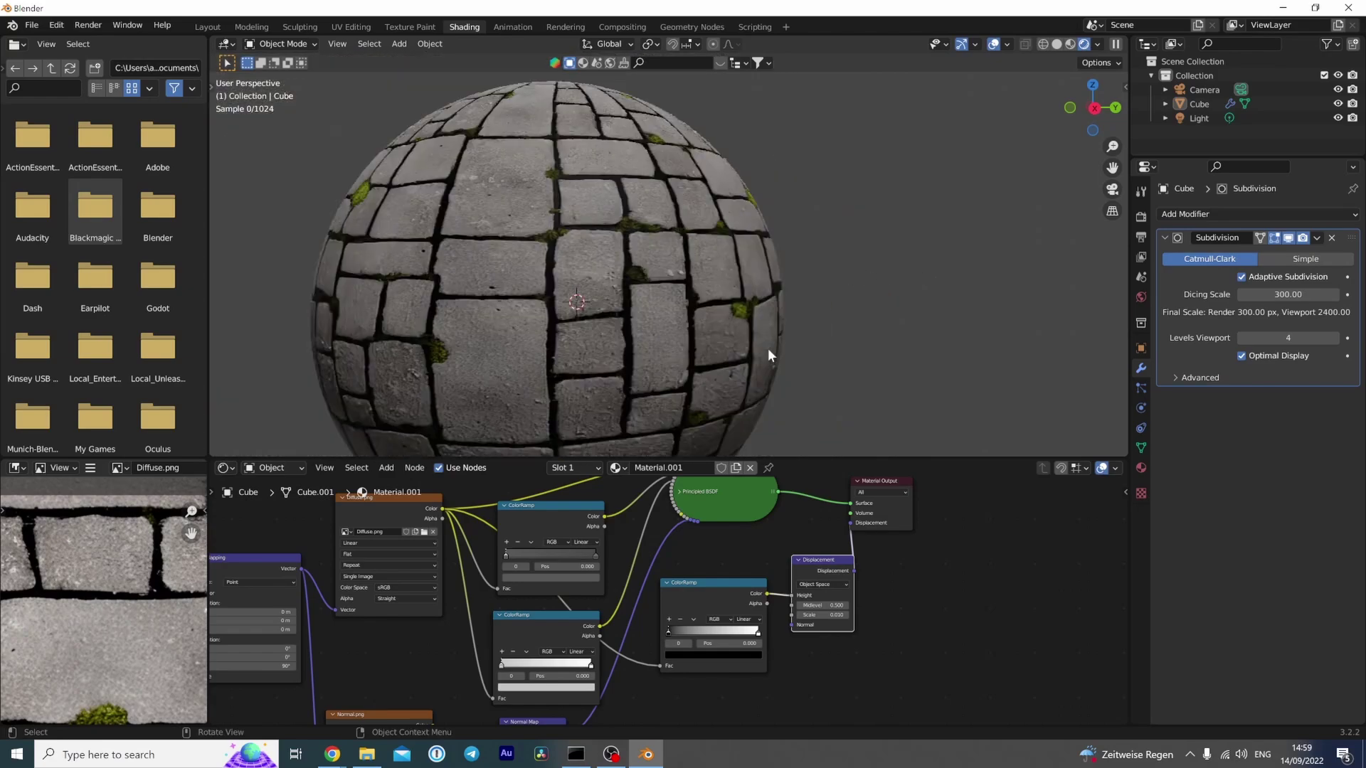
middle_drag(457, 595, 743, 534)
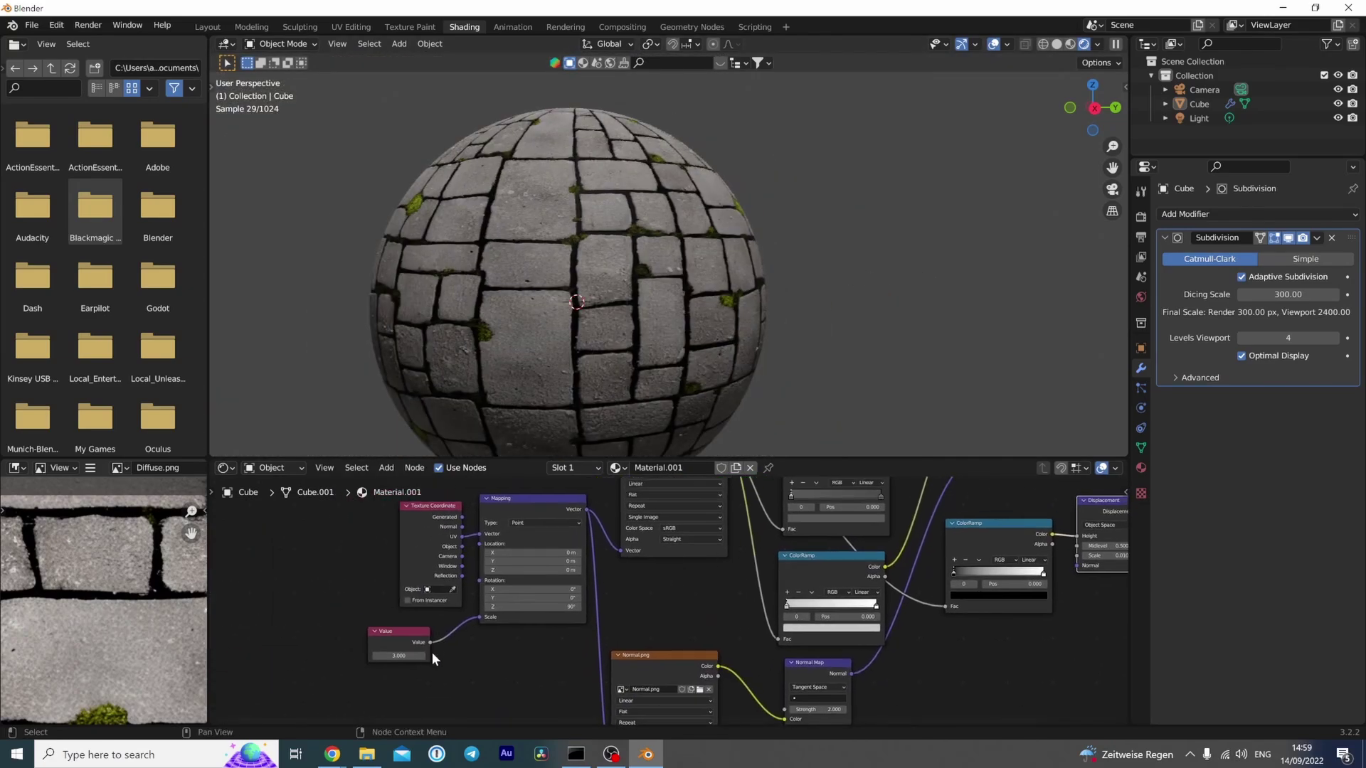
click(377, 654)
scroll(851, 258, up, 5)
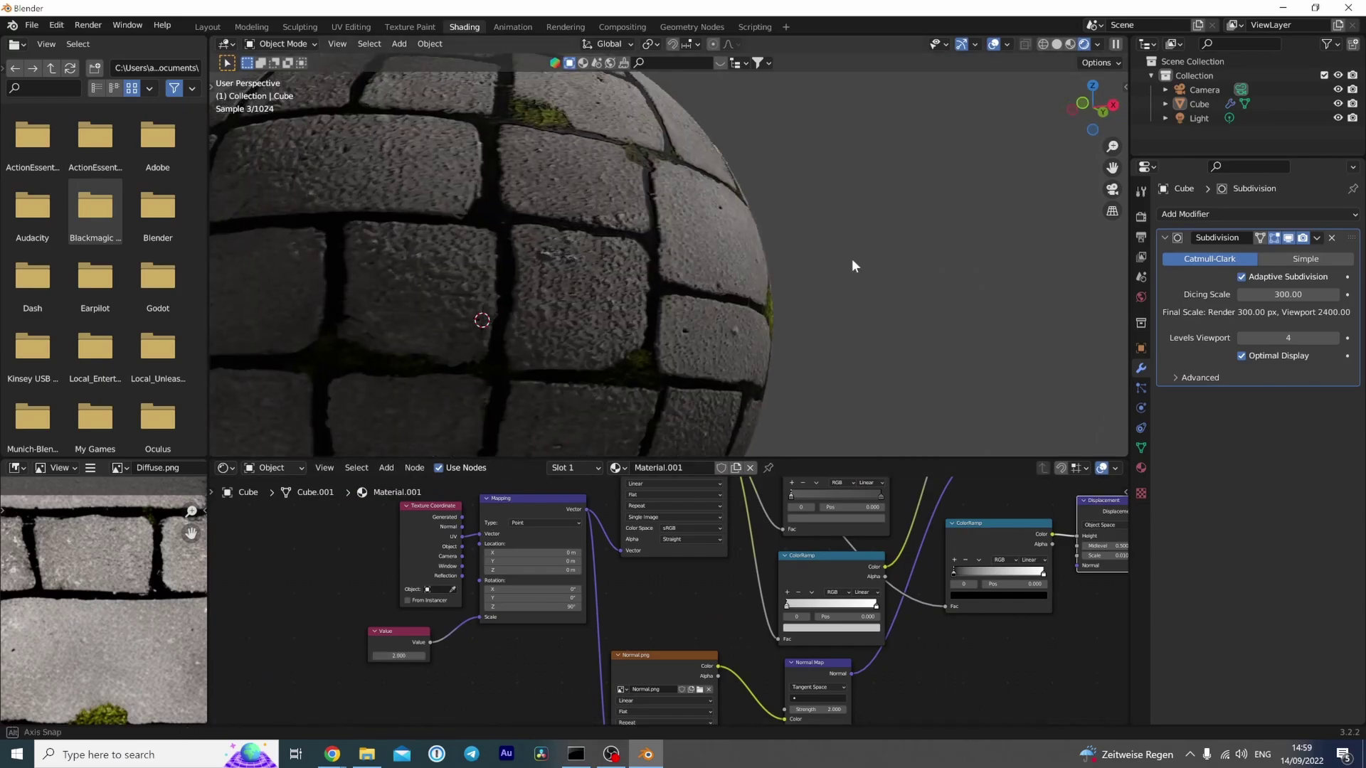
middle_drag(656, 212, 573, 442)
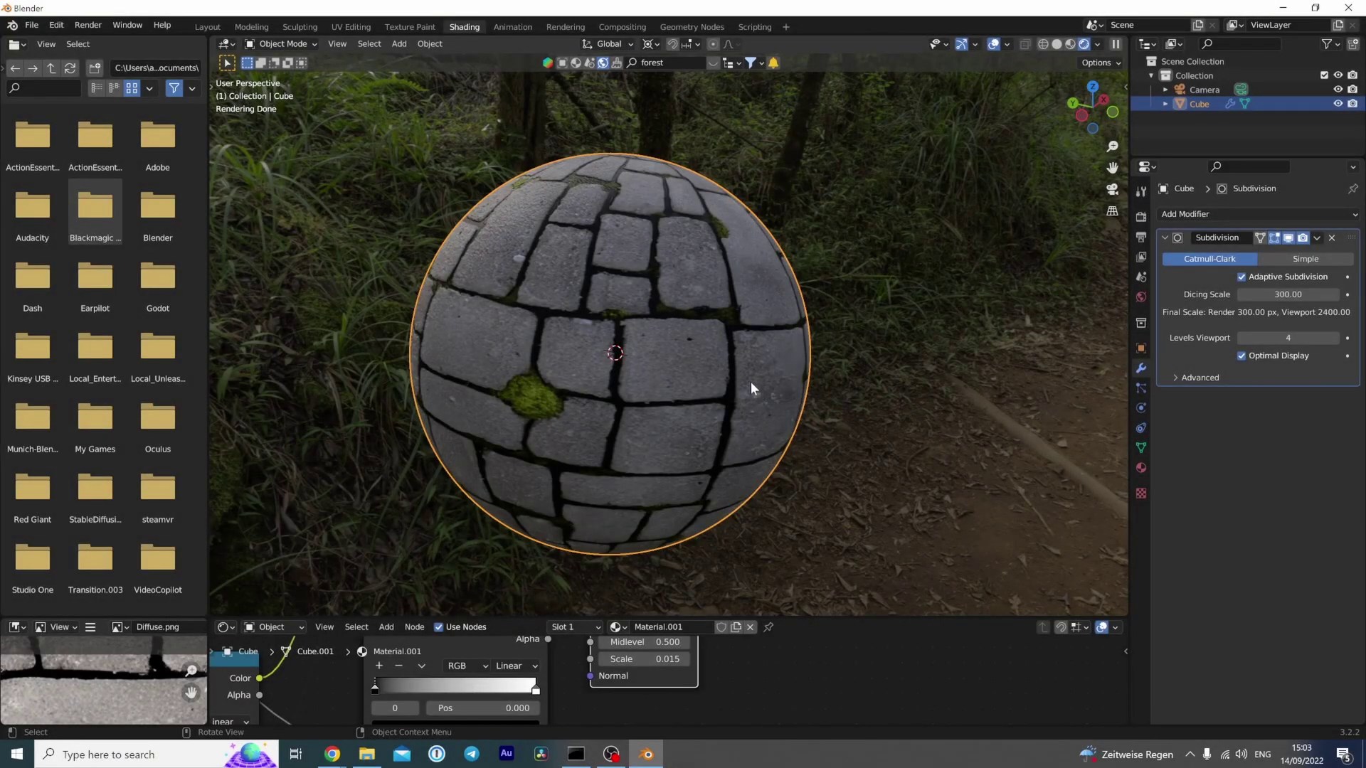
Orbit the displaced cobblestone sphere to inspect it against the forest HDRI background
middle_drag(502, 392, 908, 353)
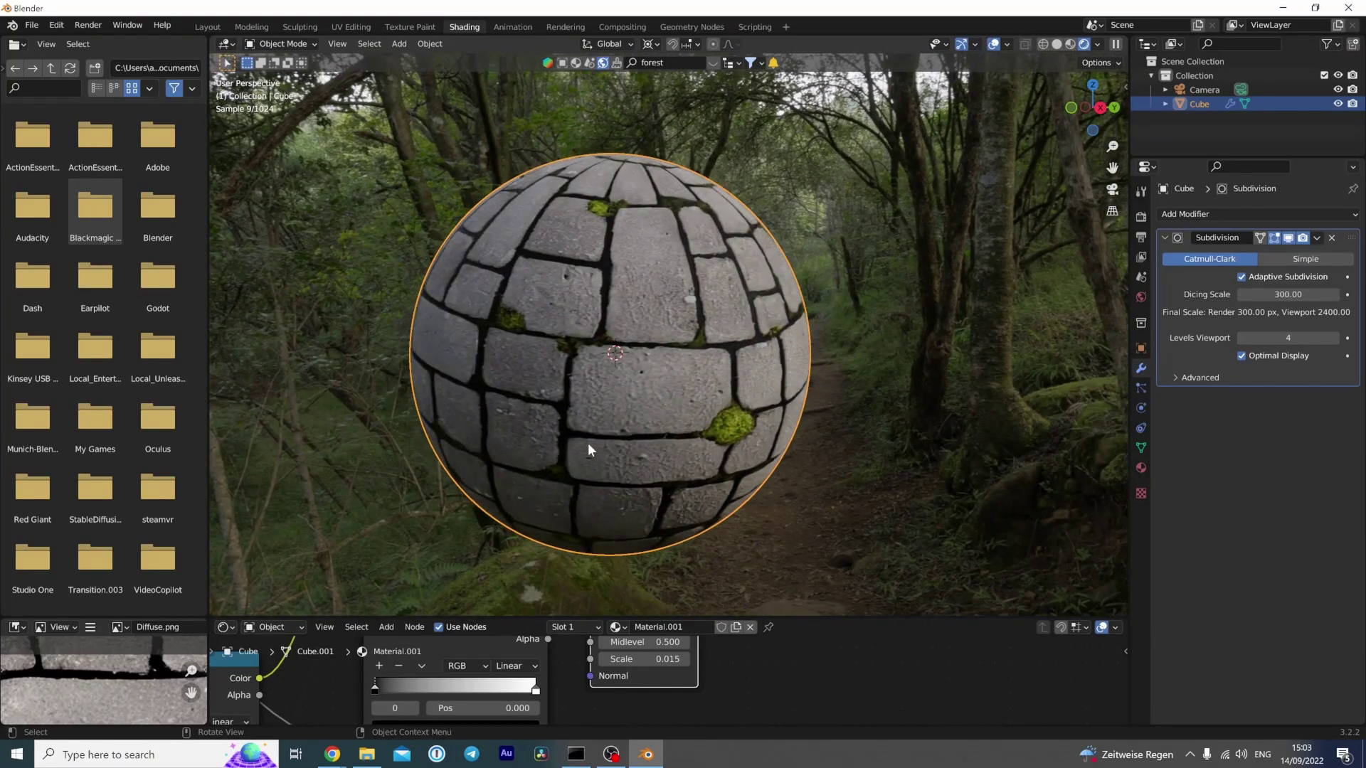
middle_drag(700, 428, 620, 412)
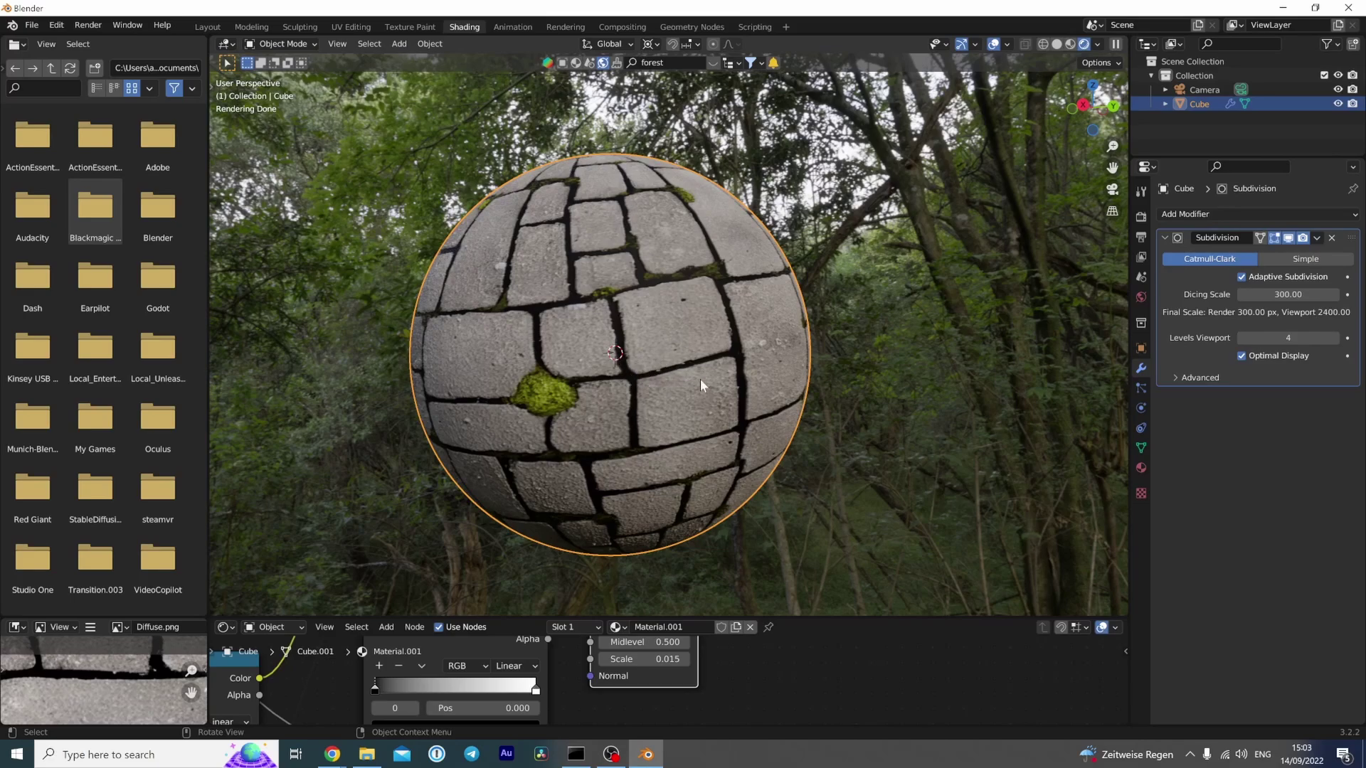
mouse_move(699, 378)
middle_down()
mouse_move(651, 403)
mouse_move(698, 394)
middle_up()
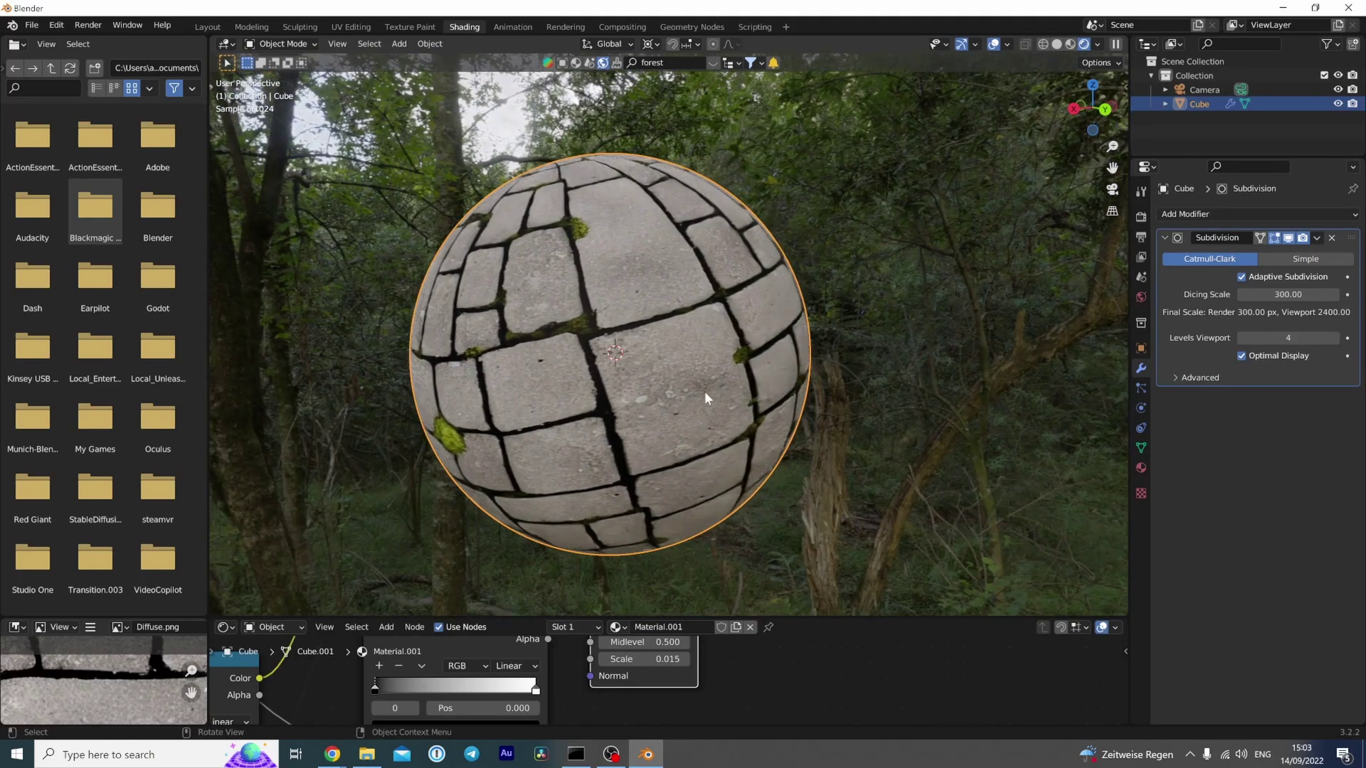